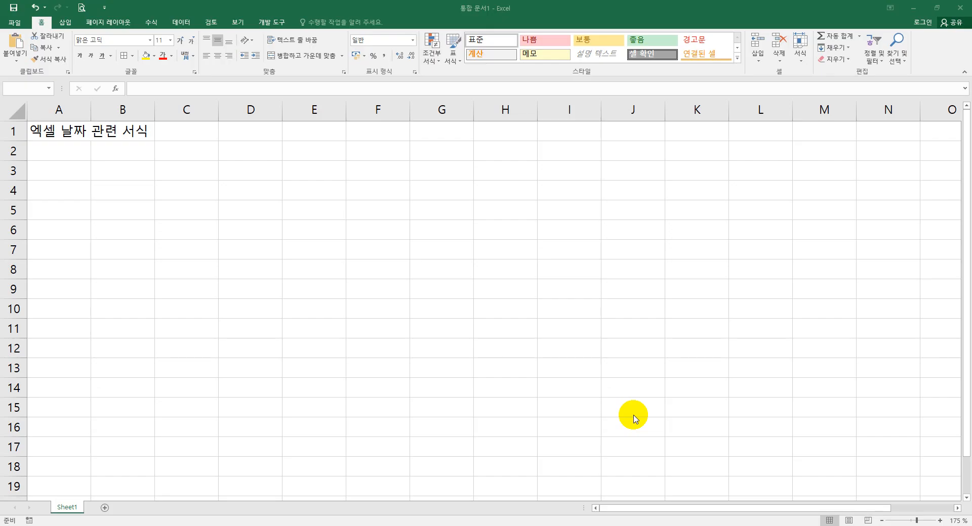
- Enter the date 12-29 in cell A3
left_click(184, 293)
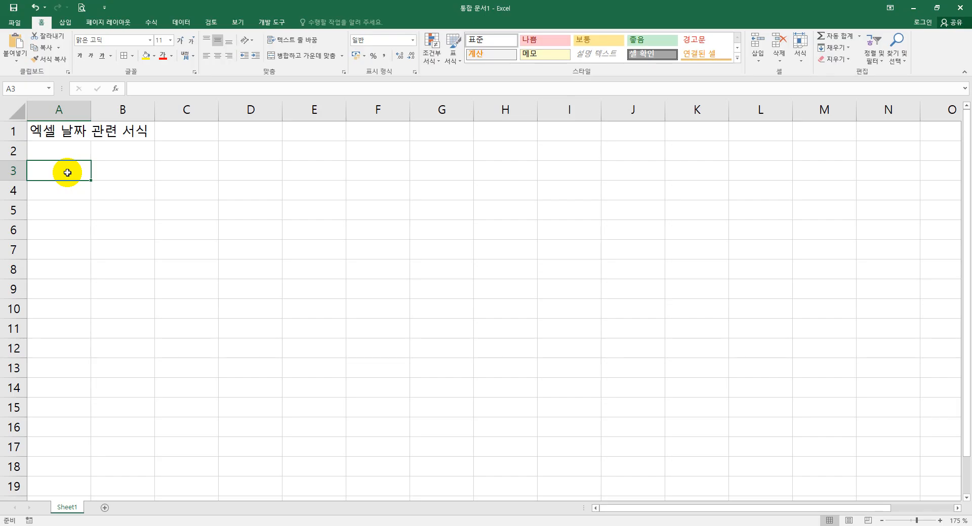
type("12-29")
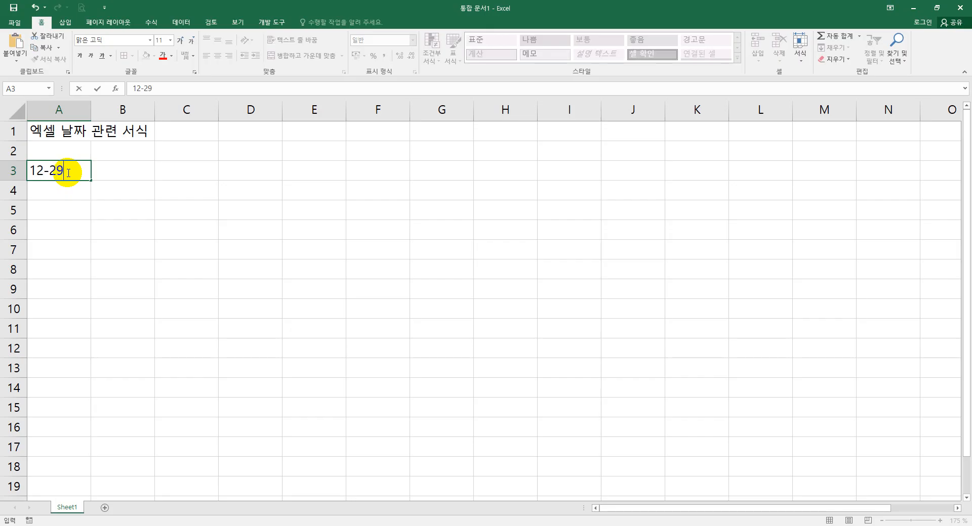
key("Return")
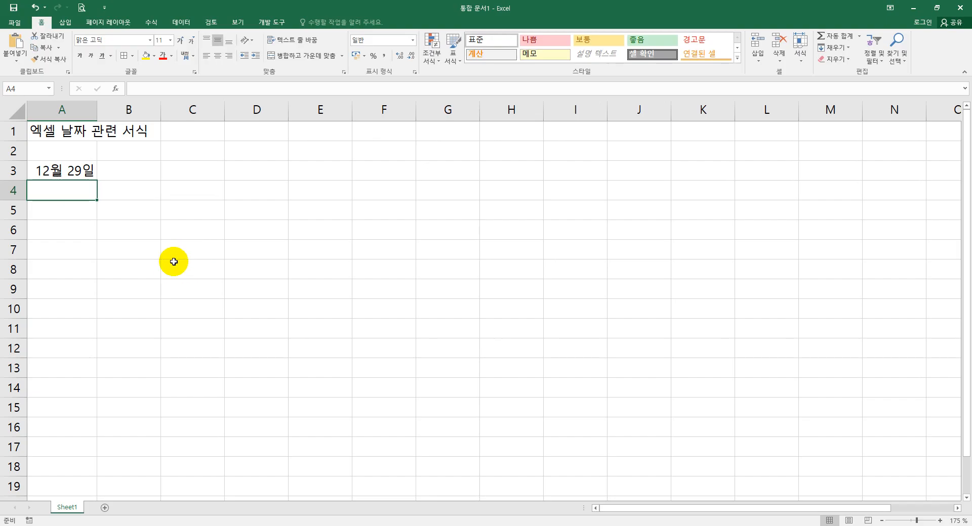
- Enter the date 2024-12 in cell A4
left_click(87, 175)
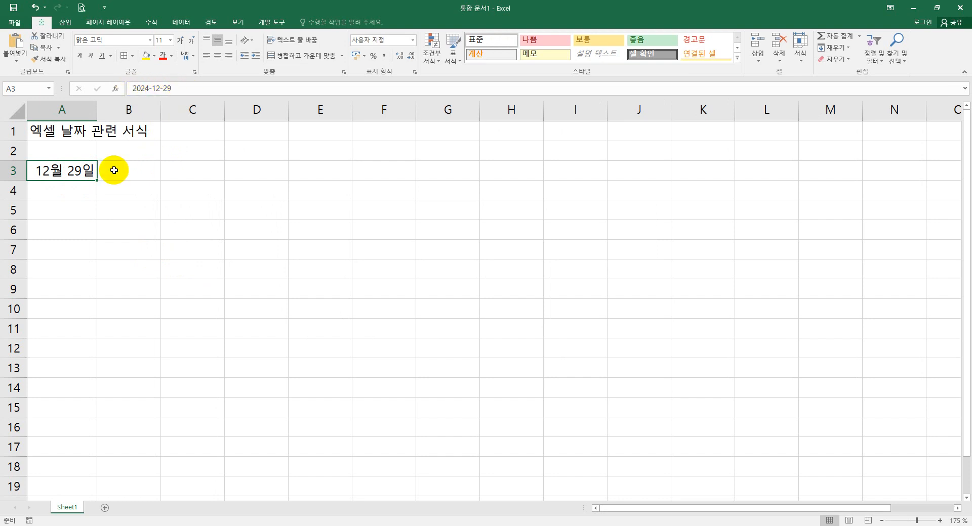
left_click(79, 193)
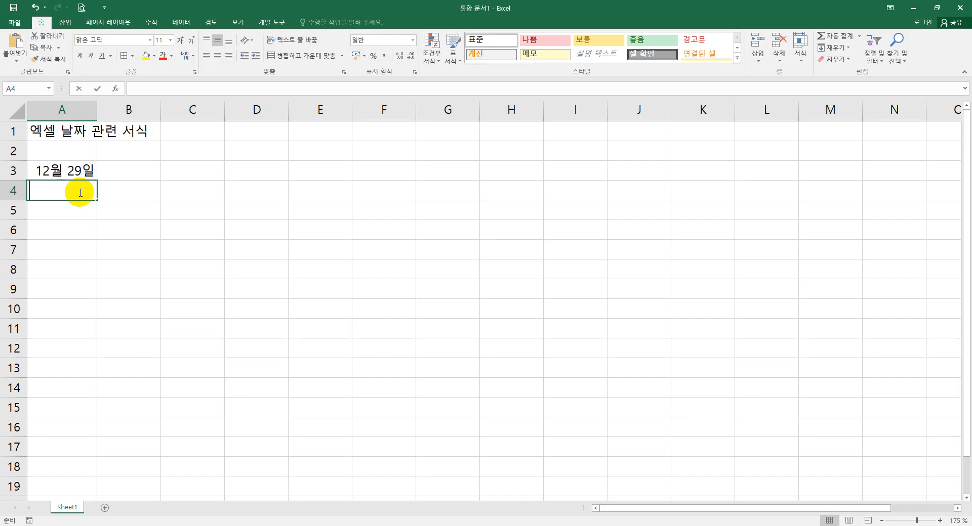
type("2.")
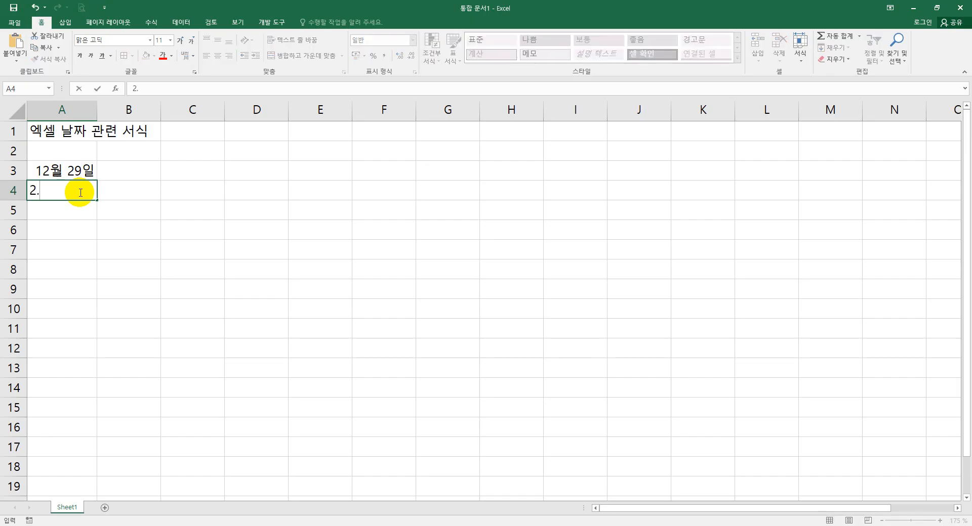
key("BackSpace")
type("024-12")
key("Return")
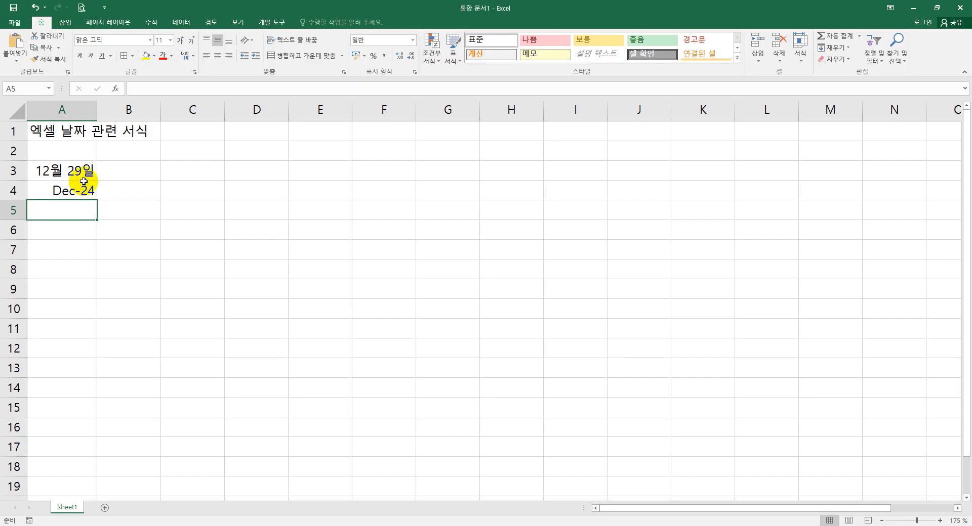
- Insert today's date into cell A5 using the current-date shortcut
left_click(86, 192)
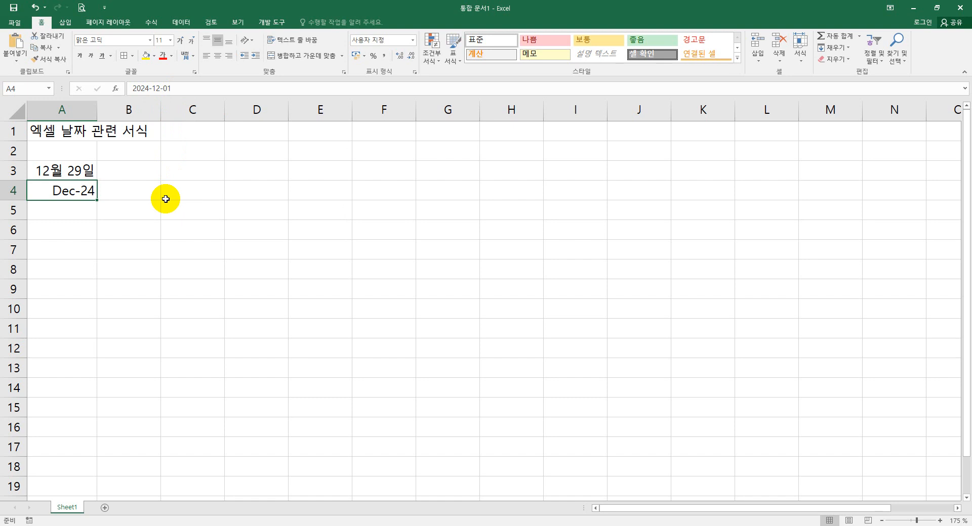
left_click(81, 211)
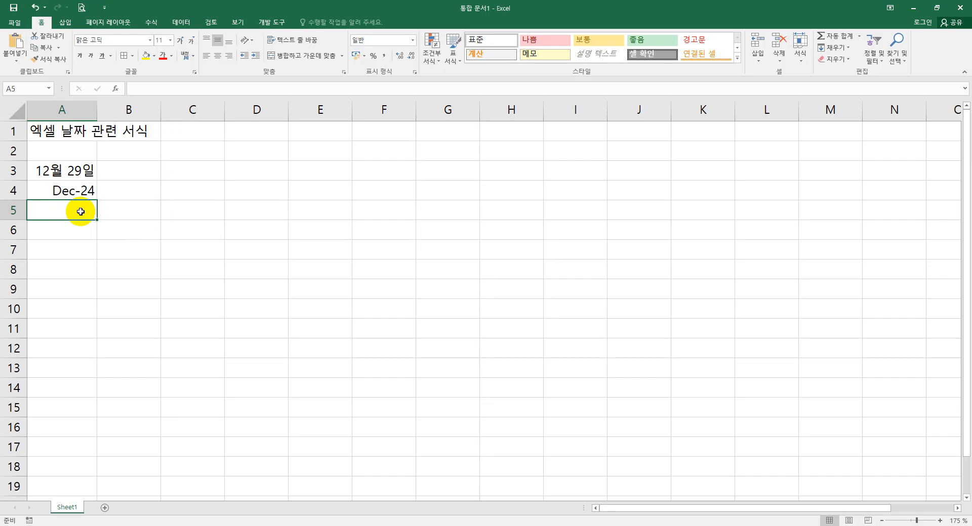
left_click(80, 212)
key("ctrl+semicolon")
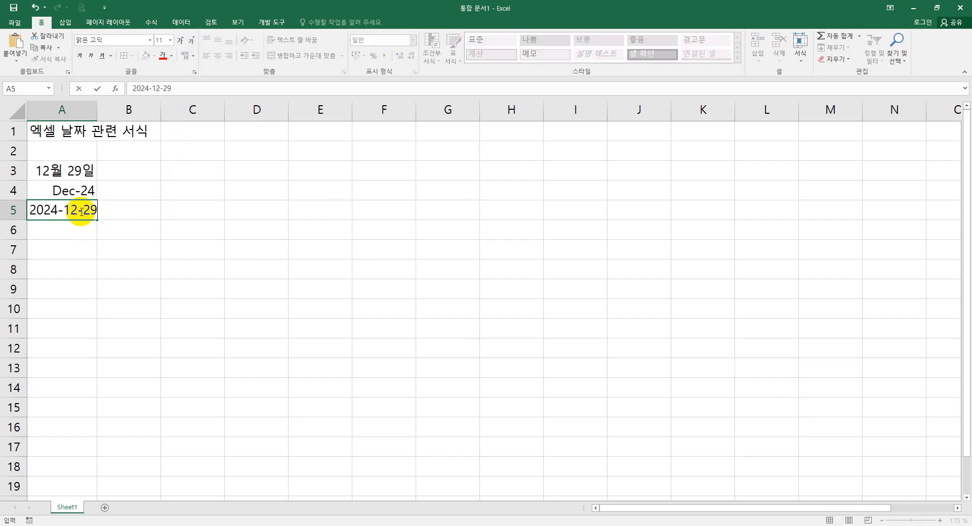
- Write the note 오늘의 날짜 입력할 때는 Ctrl + ; in cell B5
left_click(133, 237)
left_click(140, 215)
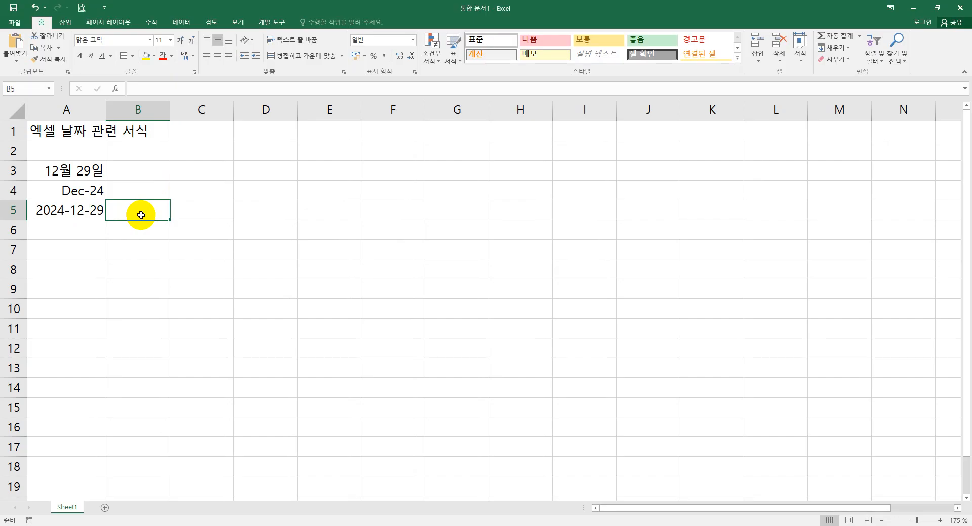
type("오늘의 날")
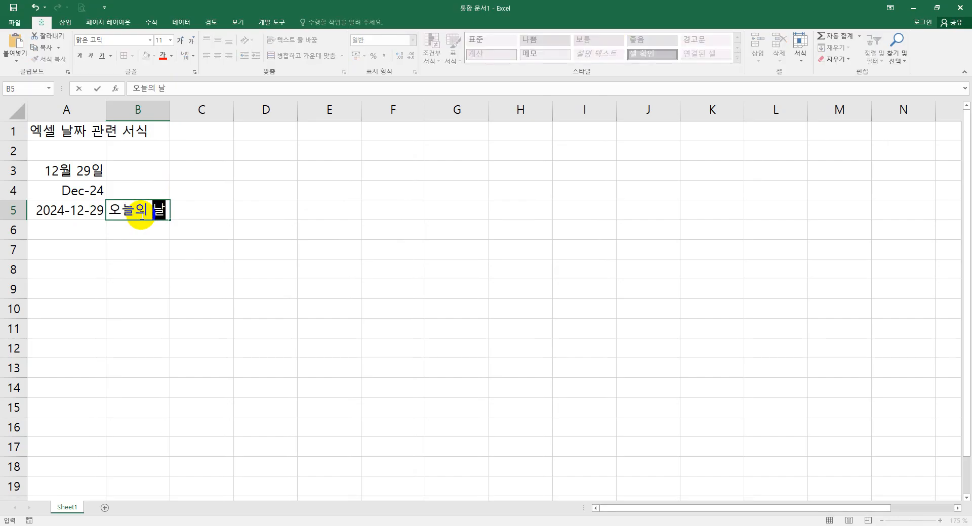
type("짜 입력")
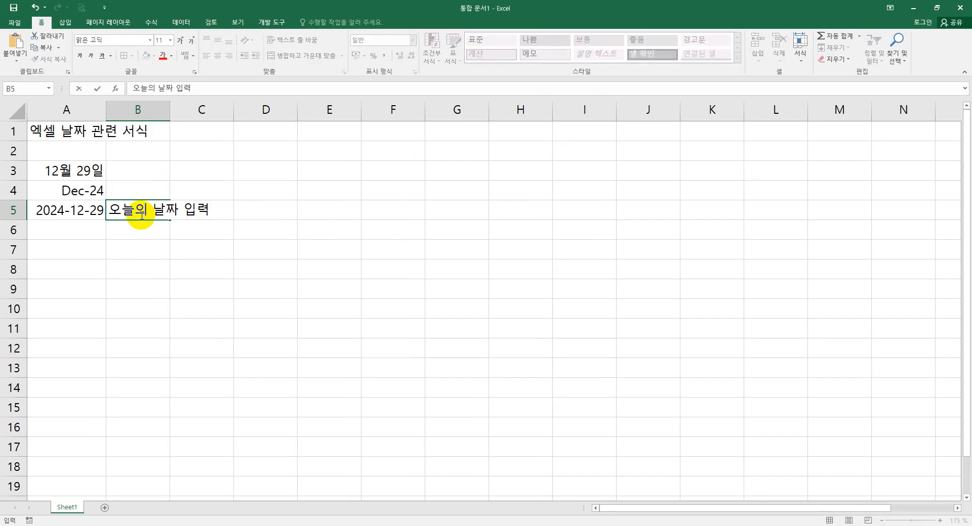
type("할 때는")
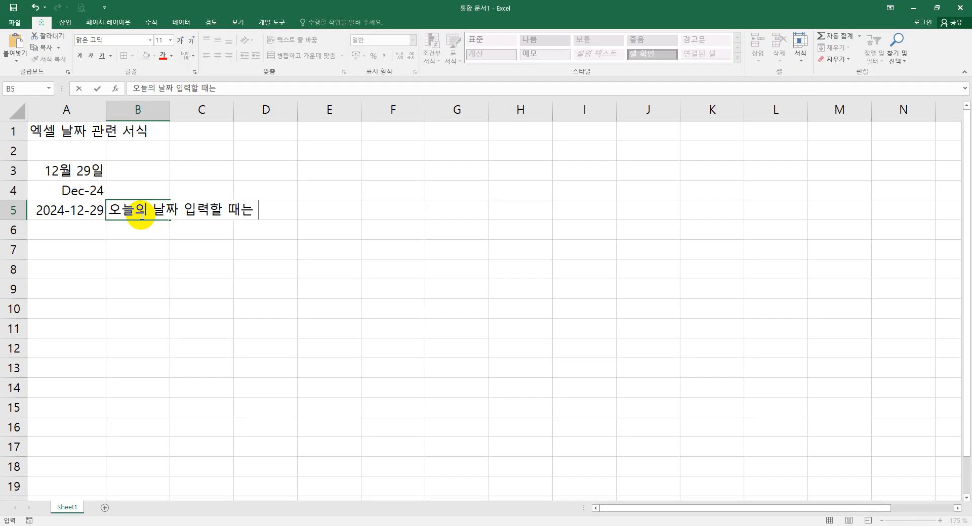
type(" Ctrl + ;")
key("Return")
- Insert the current time into cell A6 and write the note 현재 시간은 Ctrl + Shift + ; in cell B6
left_click(86, 224)
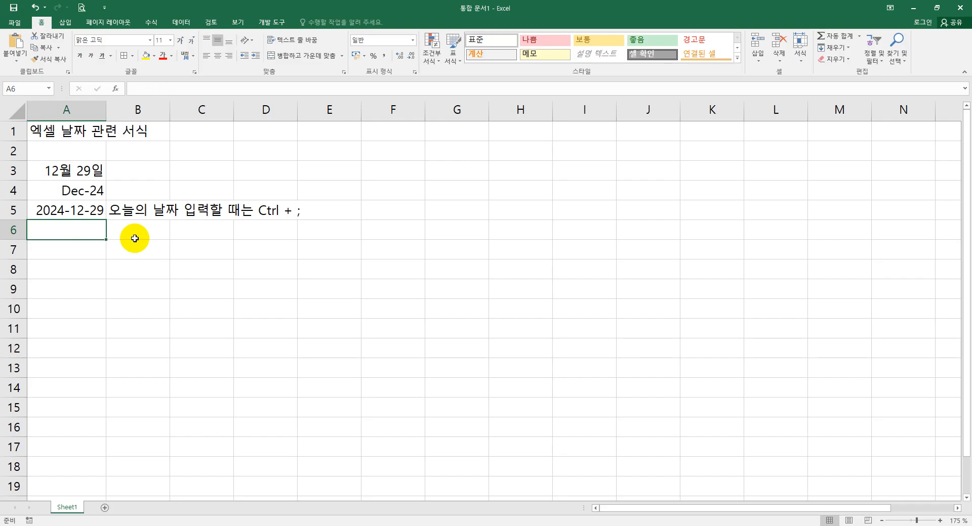
key("ctrl+shift+semicolon")
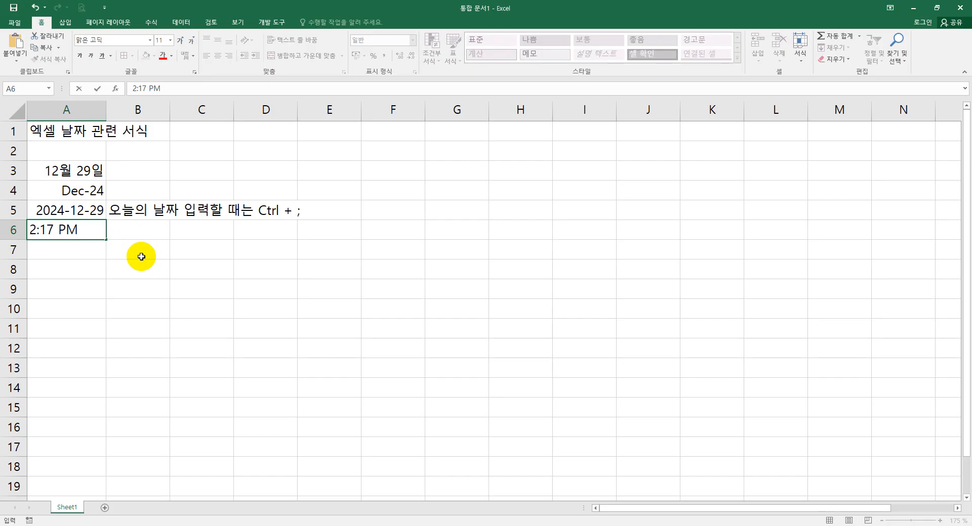
left_click(139, 228)
type("guswo")
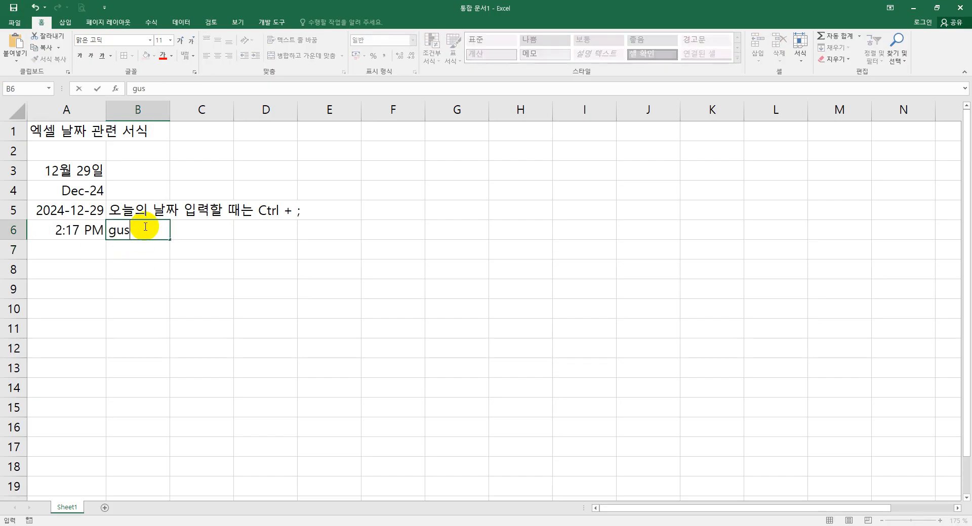
key("BackSpace")
key("BackSpace")
key("BackSpace")
key("BackSpace")
key("BackSpace")
type("현재 시가")
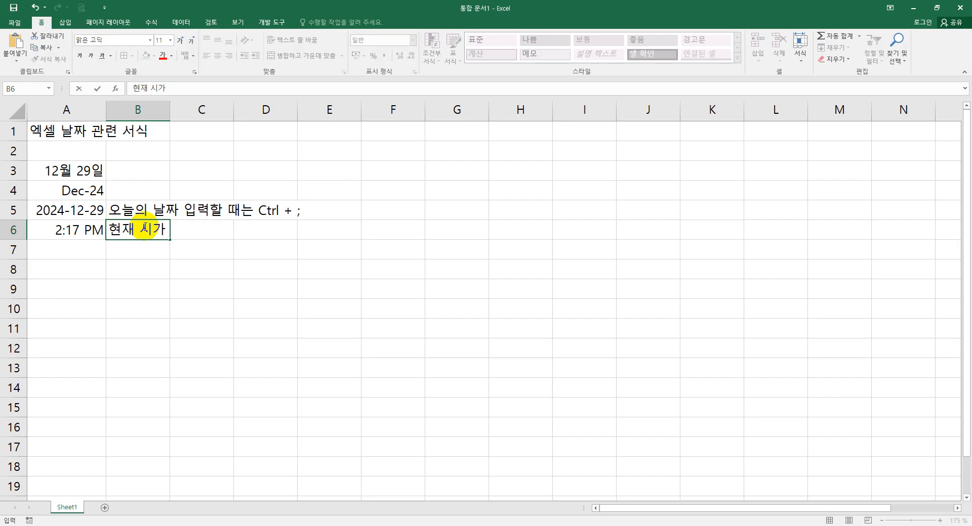
type("ㄴ은 ")
type("Ctrl")
type(" + 노")
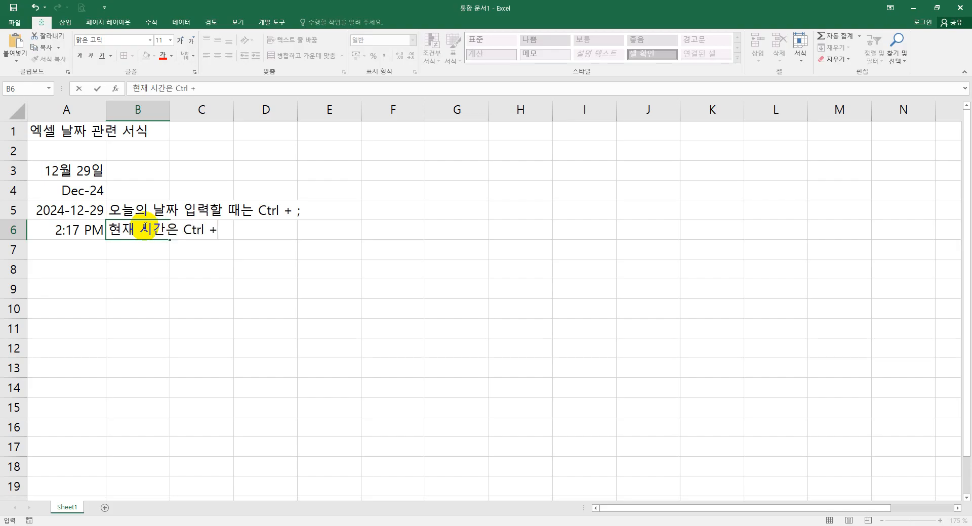
key("BackSpace")
key("BackSpace")
type("SH")
key("BackSpace")
type("hift + ;")
key("Return")
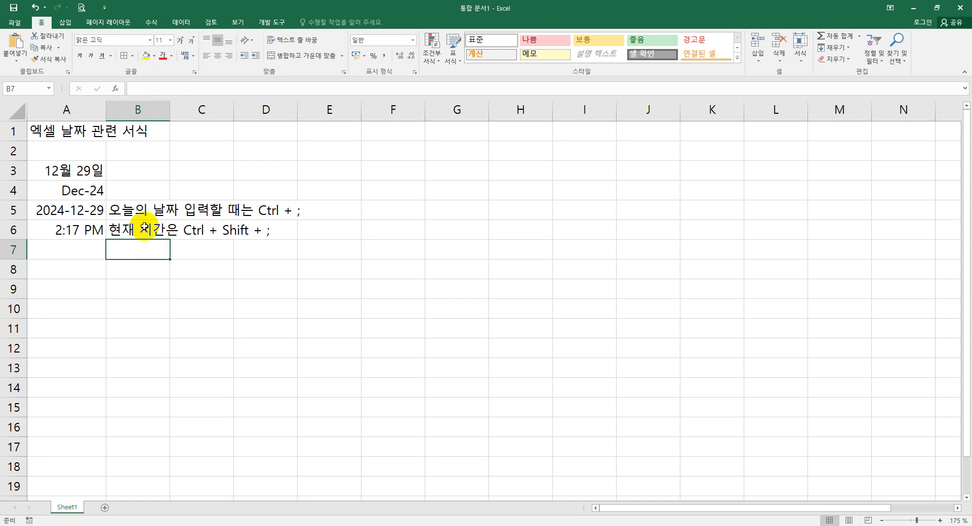
- Clear the two notes in cells B5 and B6
left_click_drag(141, 210, 271, 233)
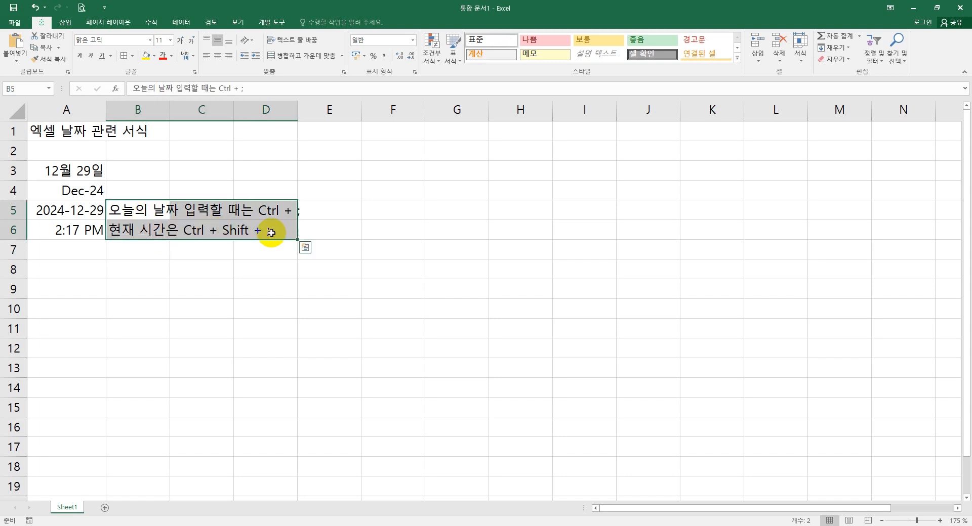
key("Delete")
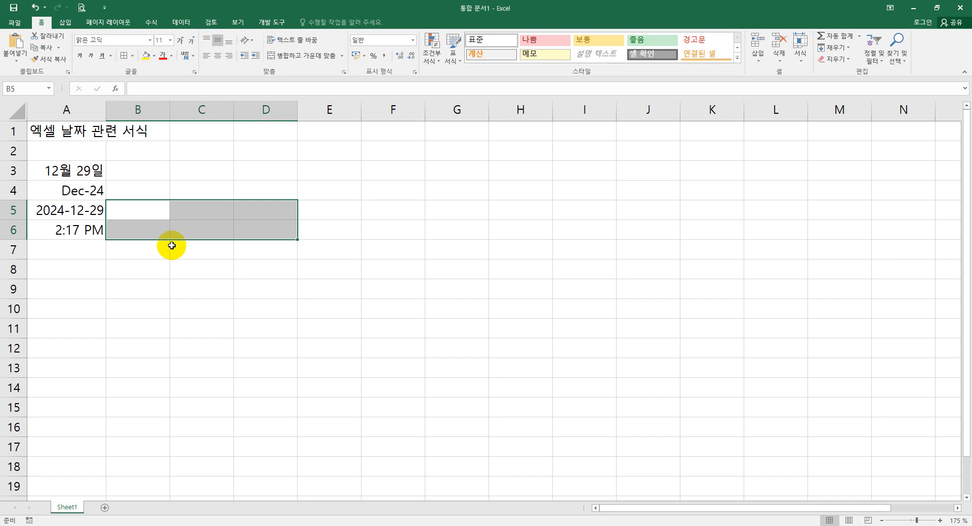
left_click(169, 246)
- Format cells A3 to A5 as short date, then as long date (자세한 날짜)
left_click_drag(87, 172, 87, 205)
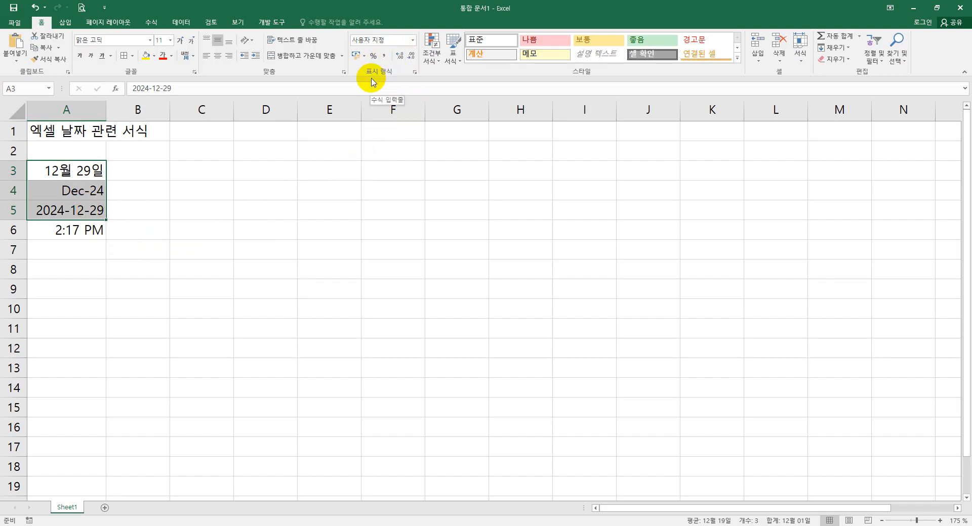
left_click(413, 40)
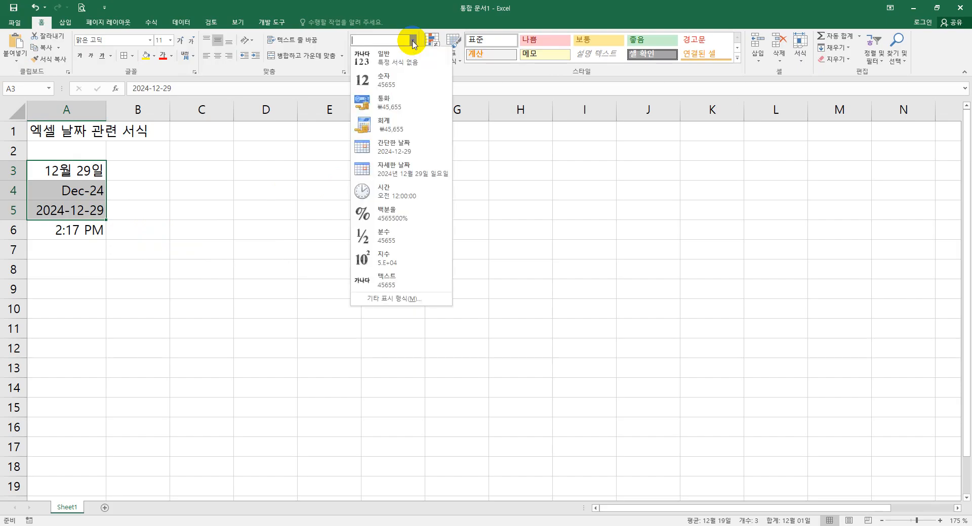
left_click(399, 150)
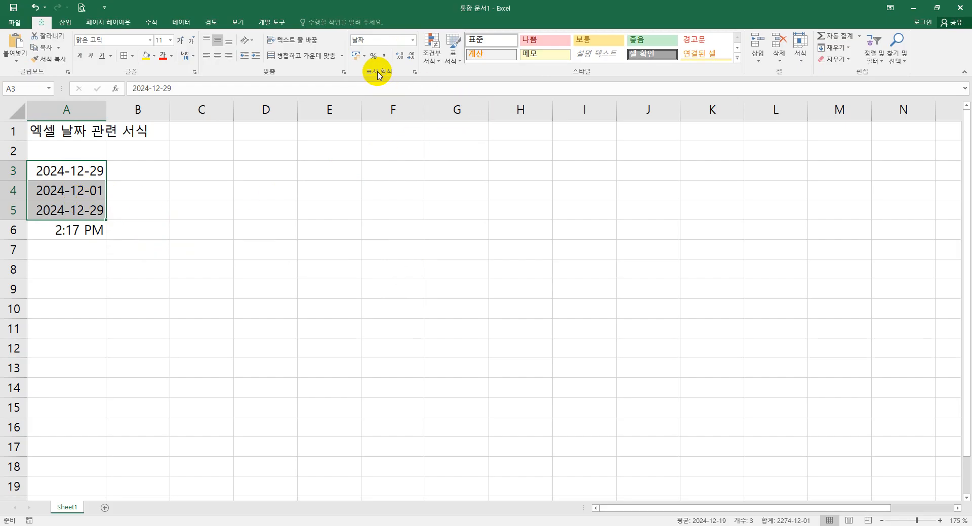
left_click(412, 40)
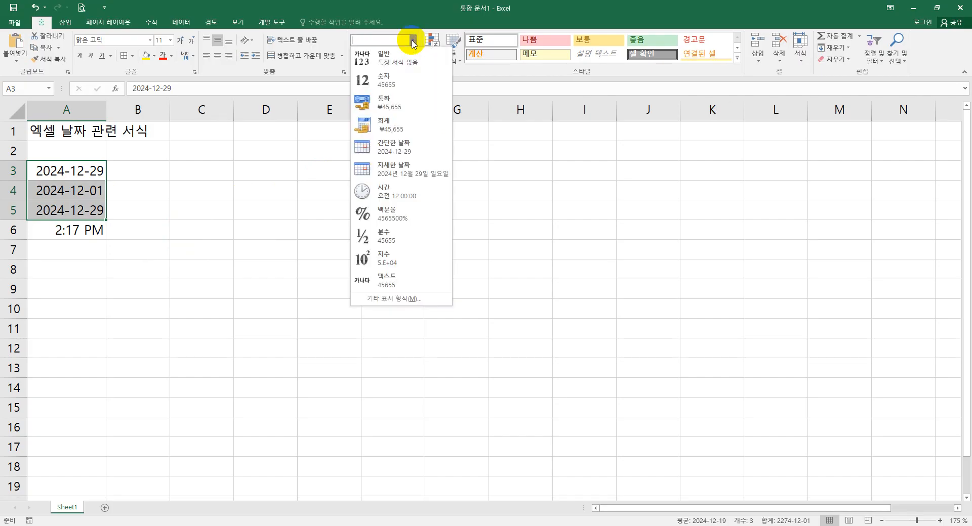
left_click(410, 171)
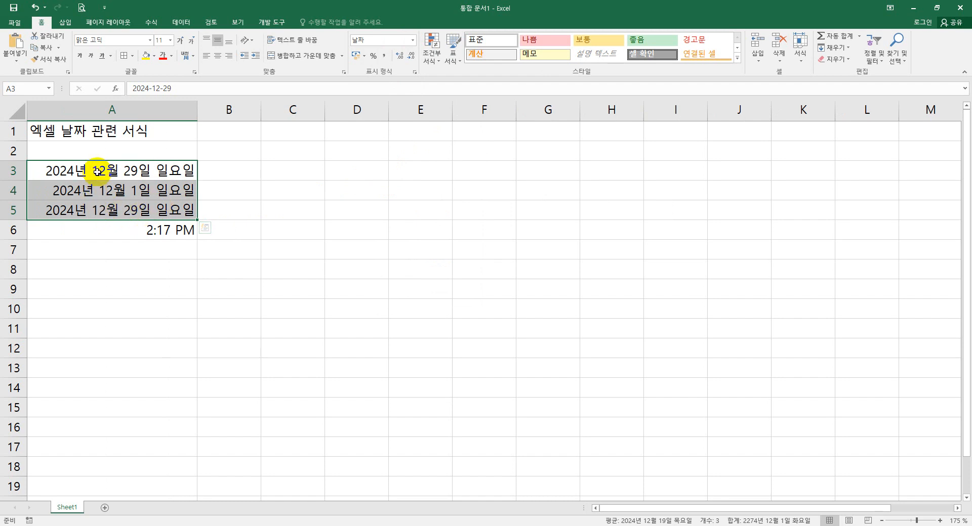
- Examine the date type previews in the Format Cells dialog for cells A3 to A5, then cancel it
right_click(148, 190)
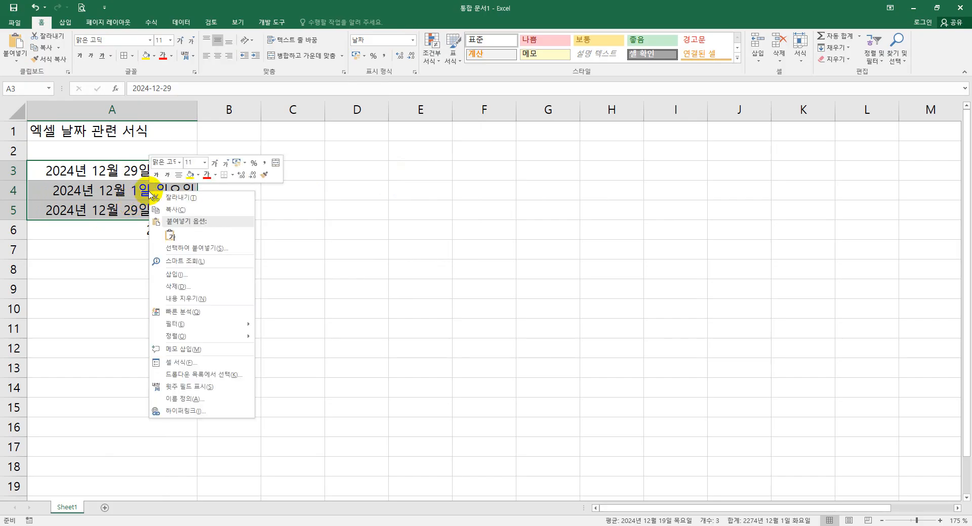
left_click(195, 367)
left_click_drag(242, 222, 411, 190)
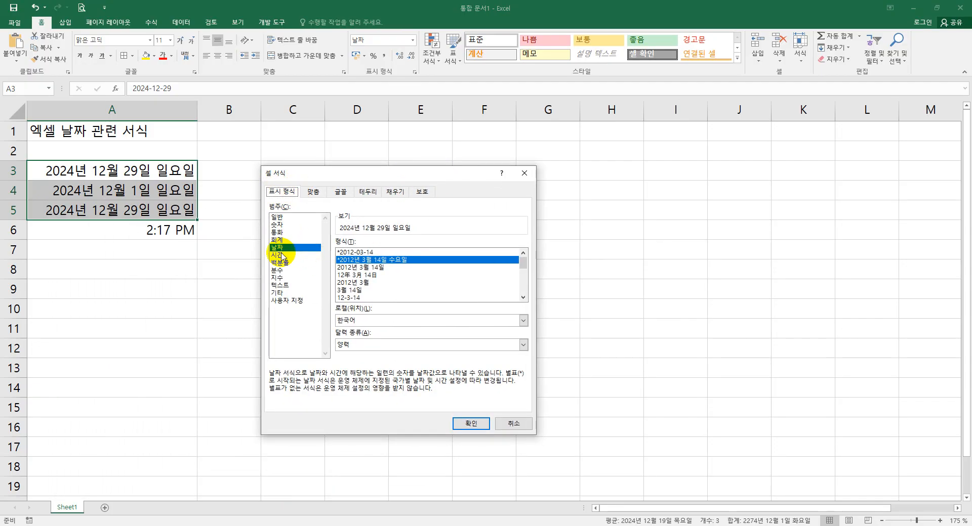
left_click(362, 268)
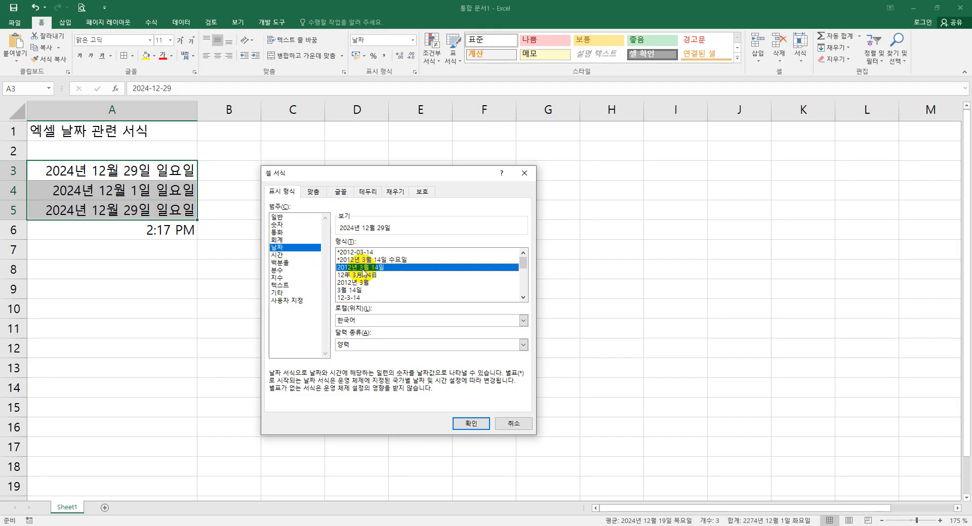
left_click(362, 276)
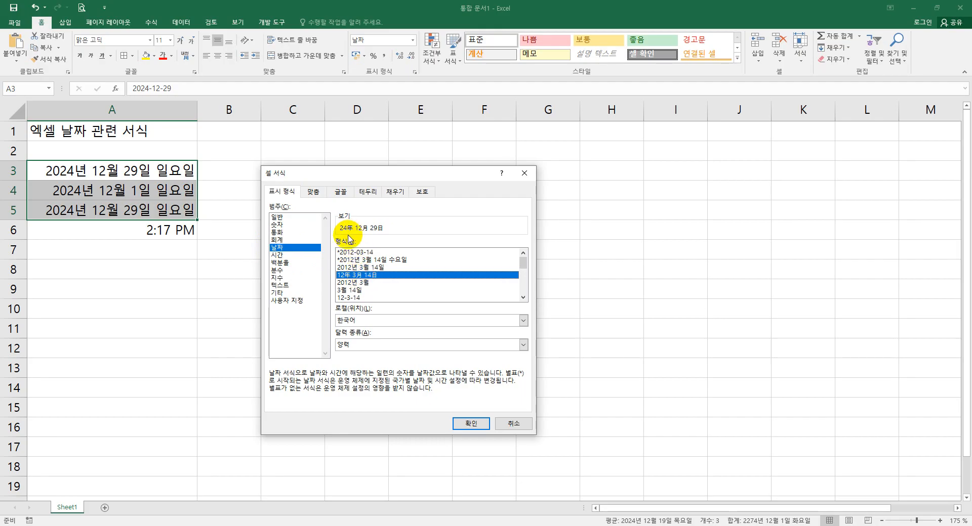
key("ctrl+2")
left_click_drag(335, 214, 394, 238)
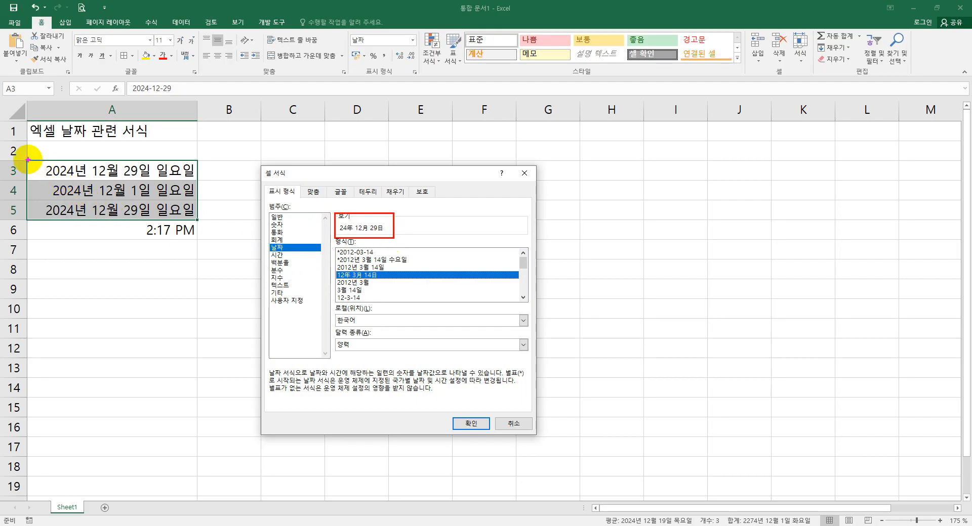
mouse_move(29, 161)
left_mouse_down()
mouse_move(190, 185)
mouse_move(200, 183)
mouse_move(192, 153)
mouse_move(285, 141)
mouse_move(349, 174)
mouse_move(356, 211)
mouse_move(367, 204)
left_mouse_up()
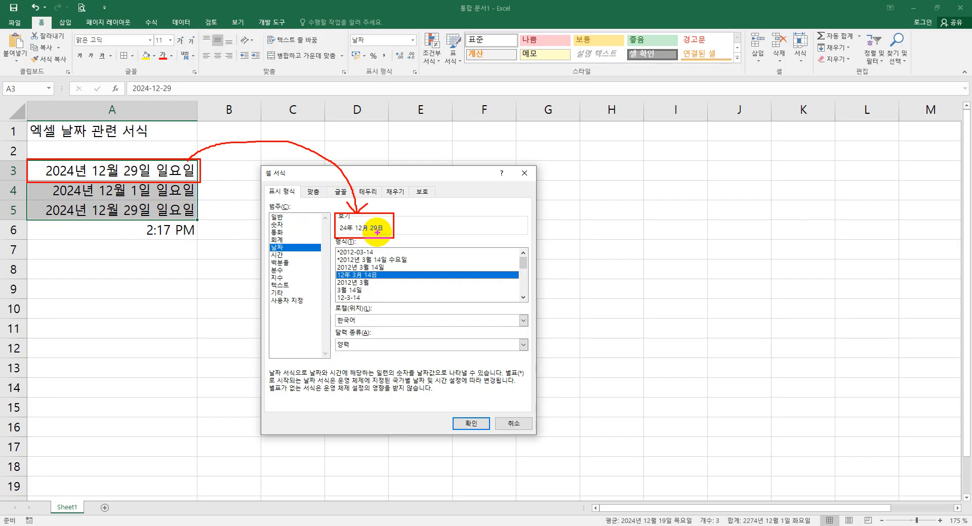
left_click(513, 424)
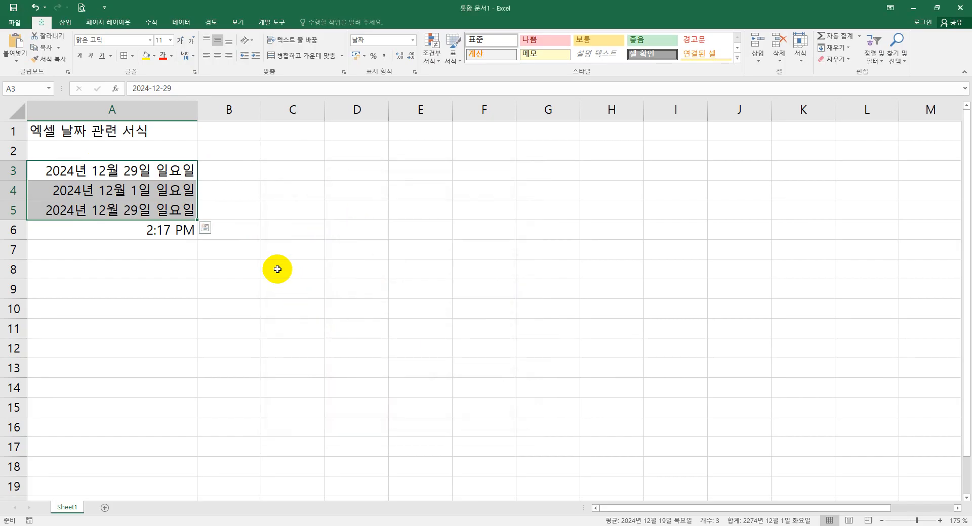
- Enter the header 날짜 in cell C2
left_click_drag(175, 170, 170, 233)
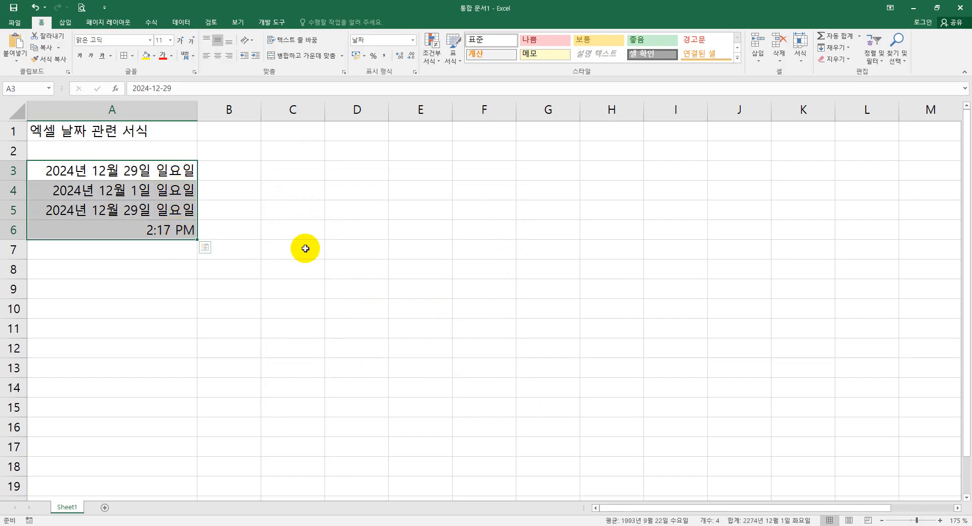
left_click(306, 249)
left_click(282, 168)
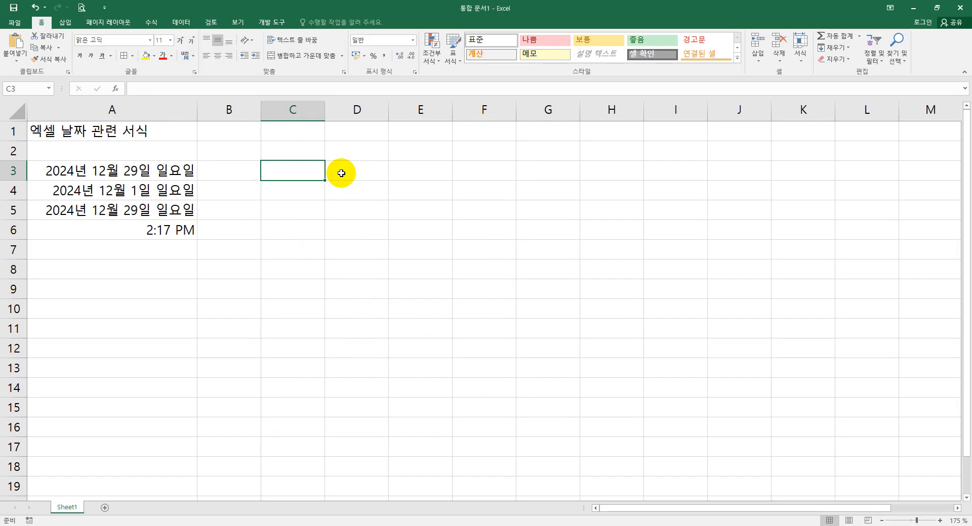
key("Up")
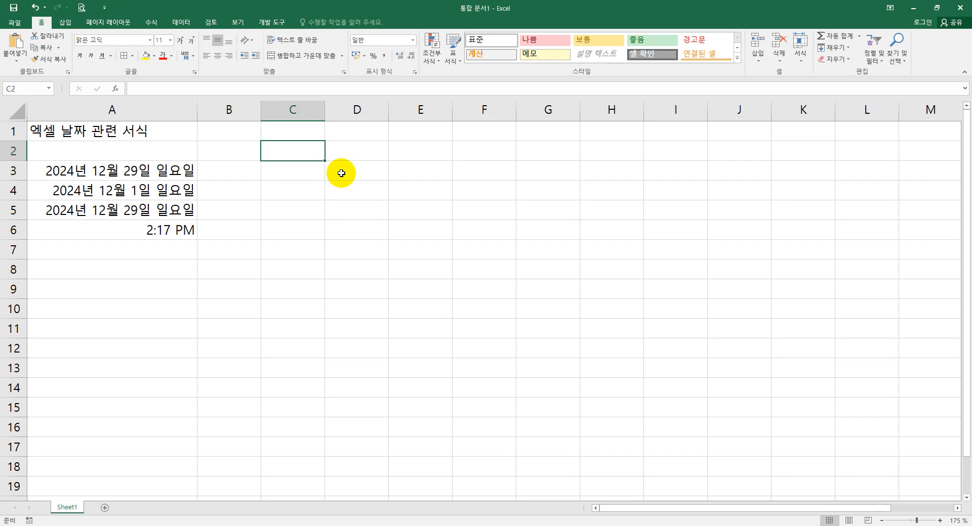
type("s₩₩")
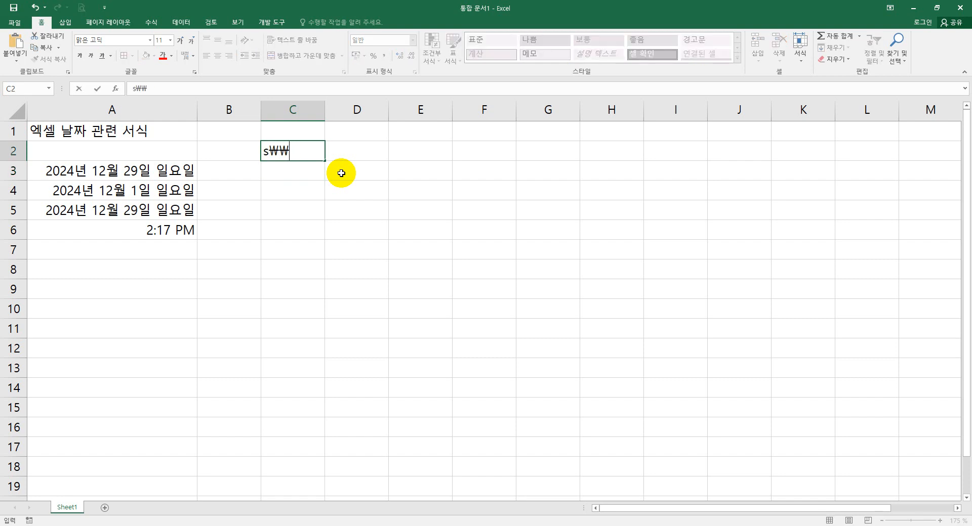
key("BackSpace")
type("머")
key("BackSpace")
key("BackSpace")
key("BackSpace")
key("BackSpace")
type("날짜")
key("Return")
key("Return")
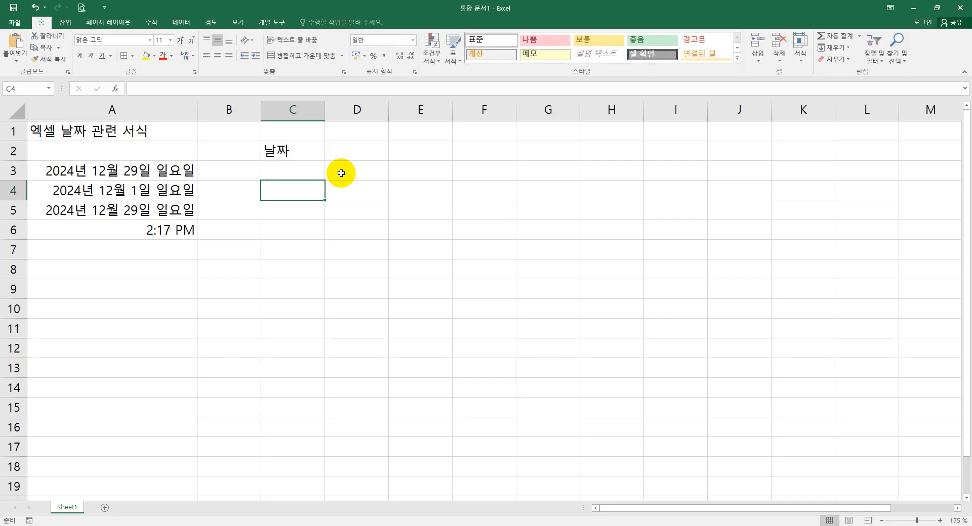
- Enter the format codes y, m and d in cells C3, C5 and C9
key("Up")
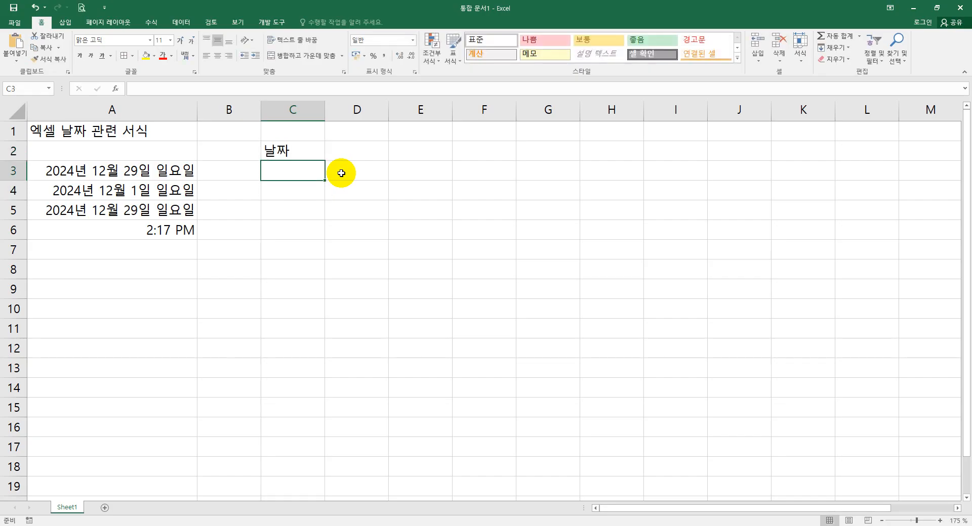
type("y")
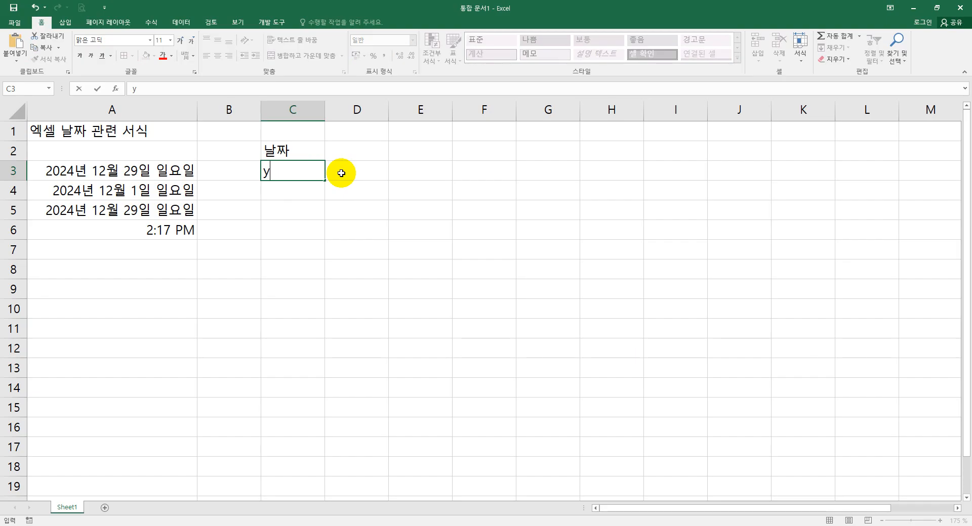
key("Return")
key("Return")
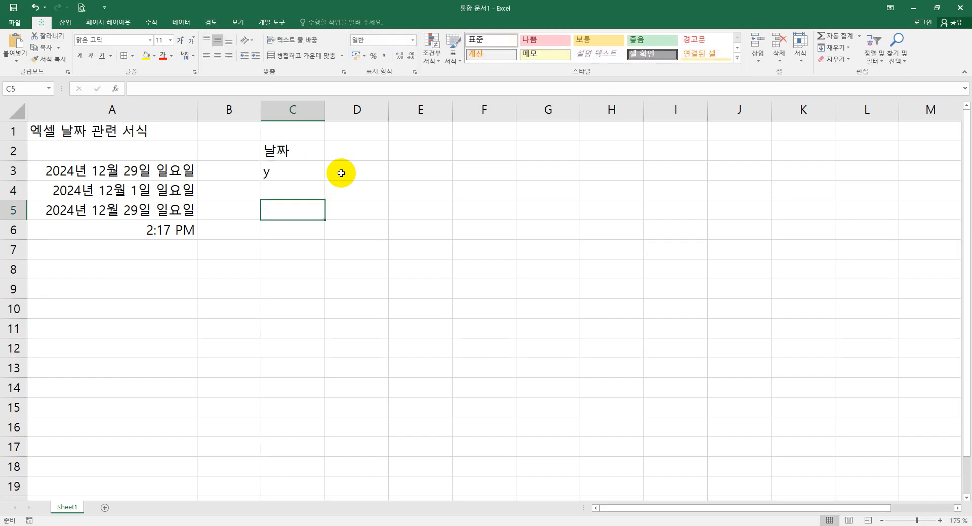
type("m")
key("Return")
key("Return")
key("Return")
key("Return")
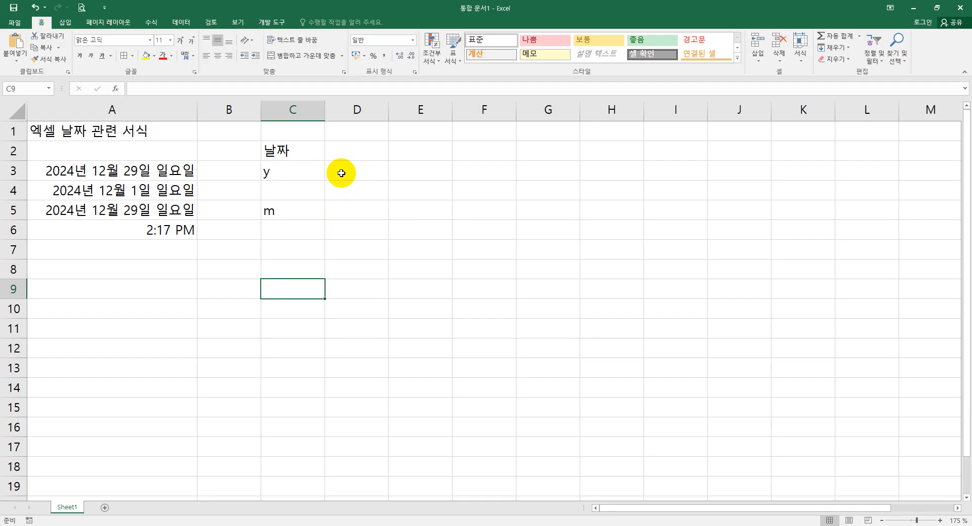
type("d")
left_click(339, 174)
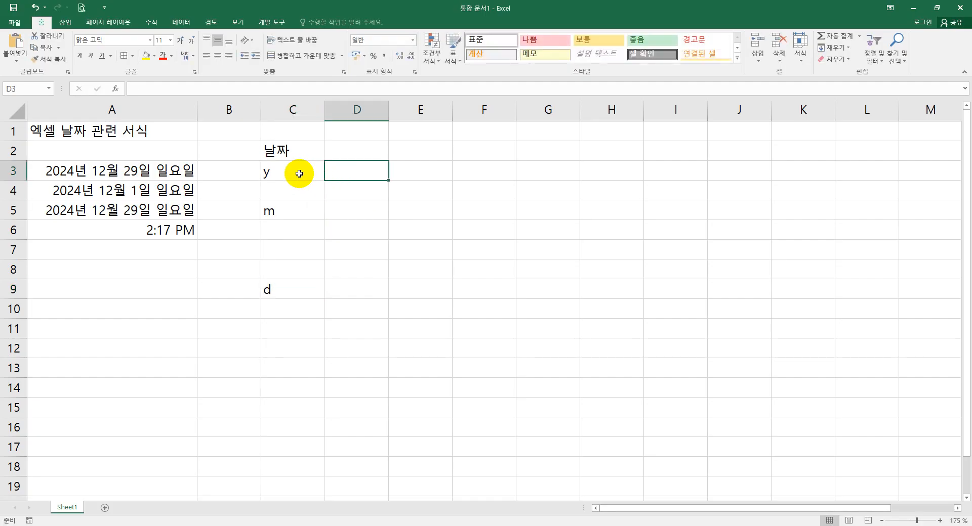
- Enter the year codes yy and yyyy in cells D3 and D4
left_click(299, 173)
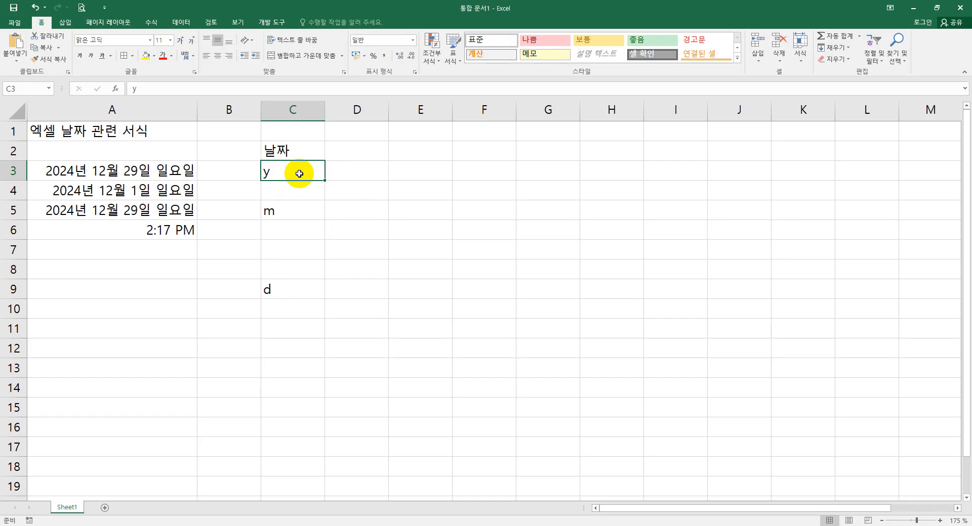
left_click(346, 172)
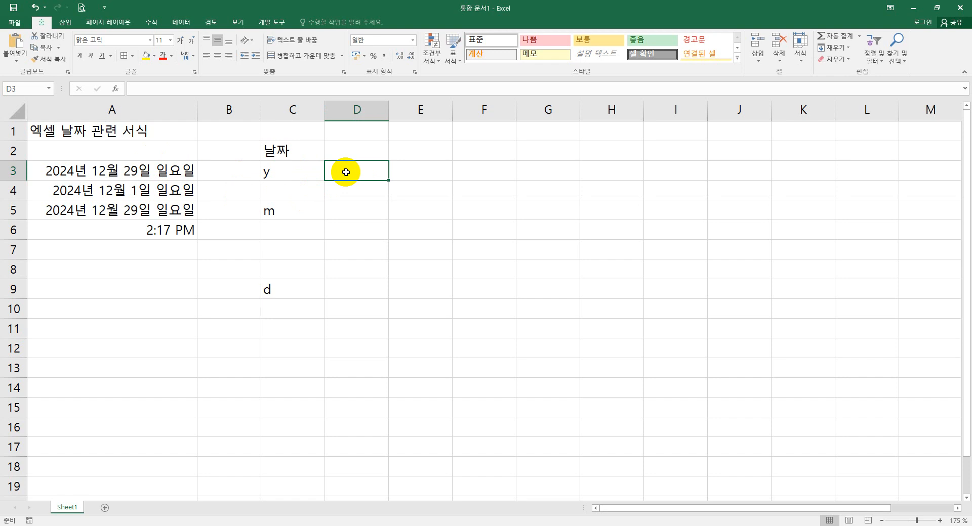
double_click(345, 172)
type("yy")
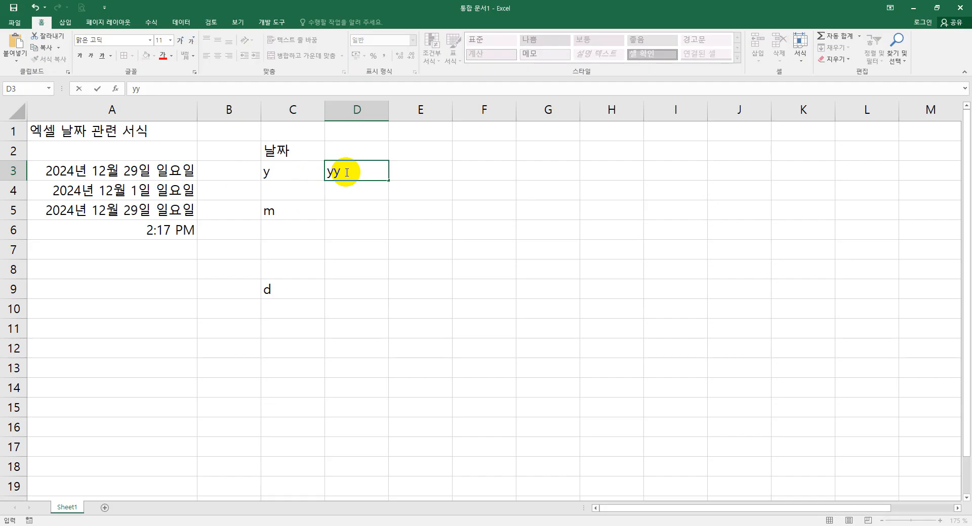
key("Return")
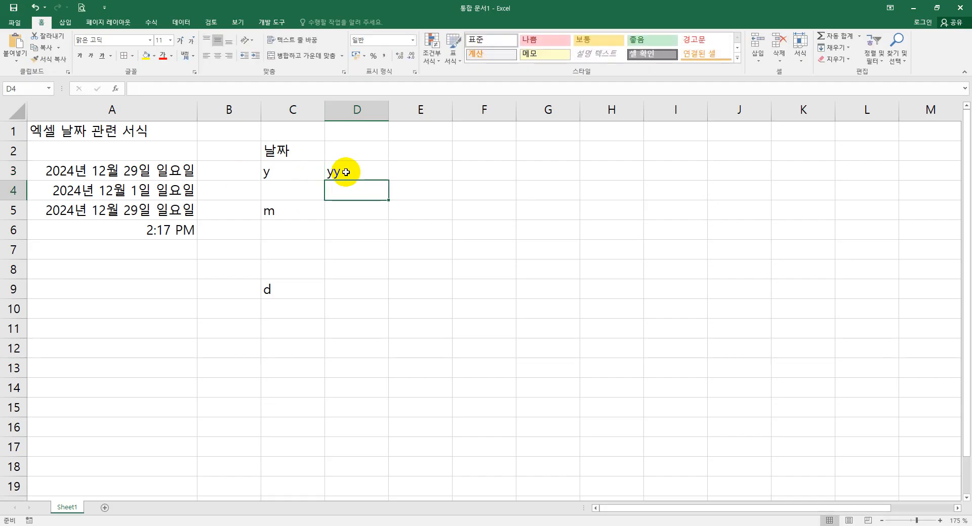
type("yyyy")
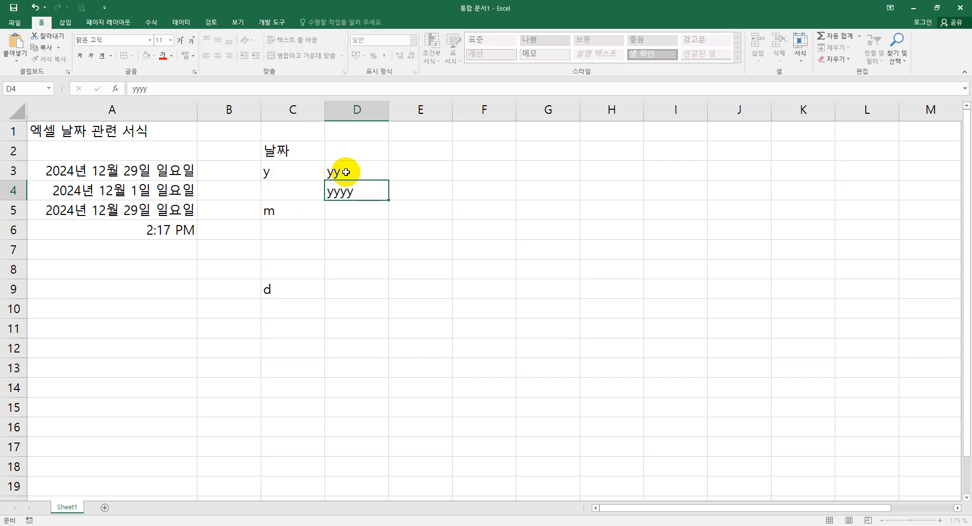
key("Tab")
key("Up")
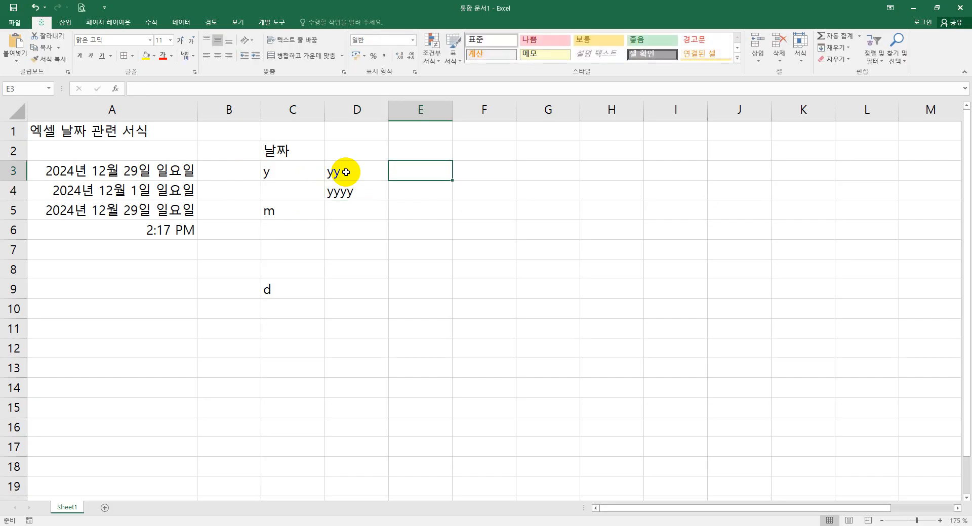
- Enter the sample years 24 and 2024 in cells E3 and E4
type("24")
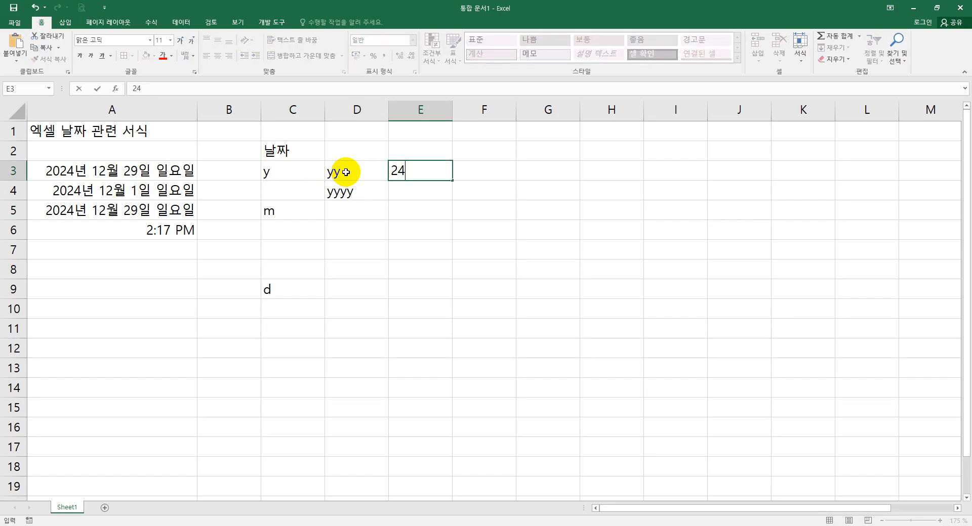
key("Return")
type("2024")
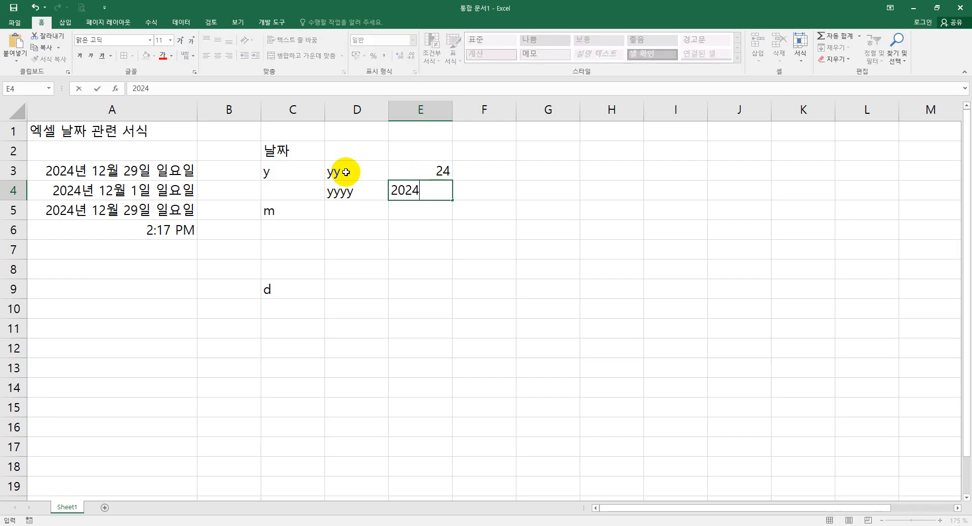
key("Return")
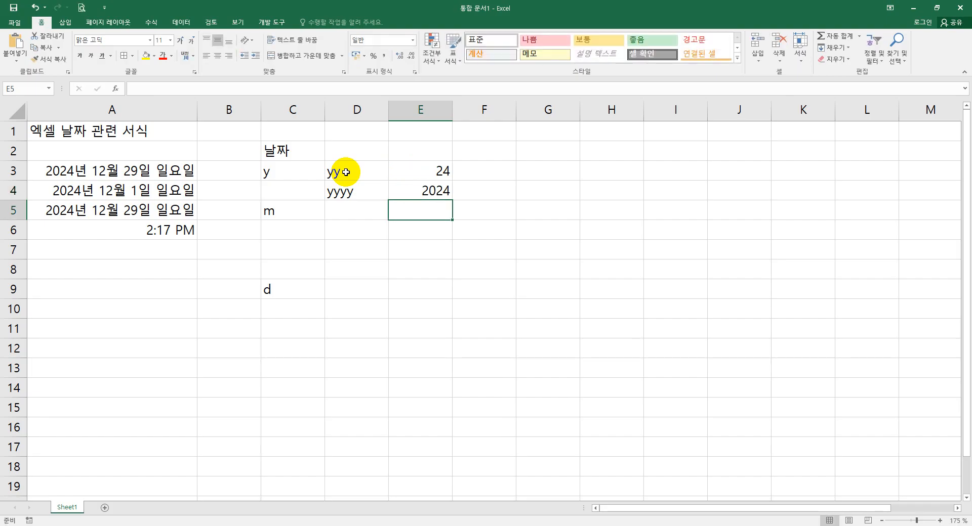
- Enter the month codes m, mm, mmm and mmmm in cells D5 to D8
left_click(352, 211)
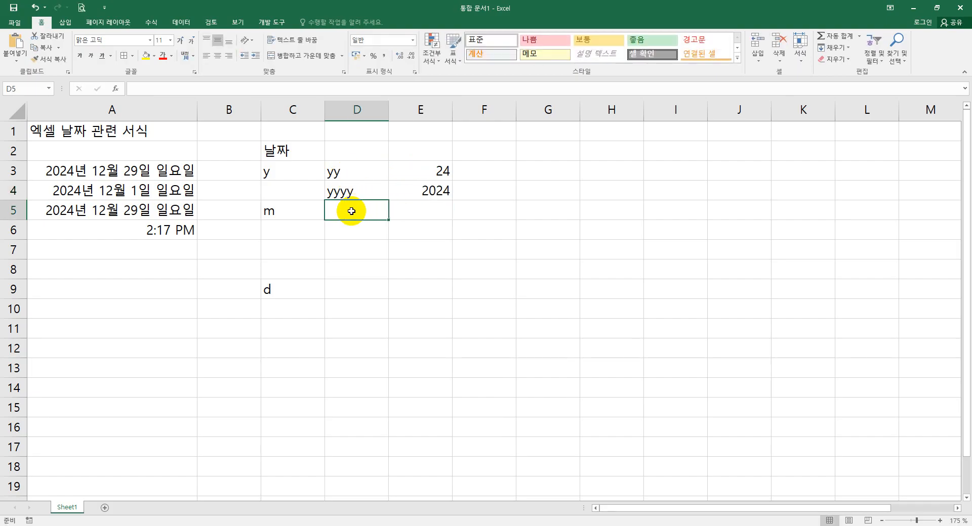
type("m")
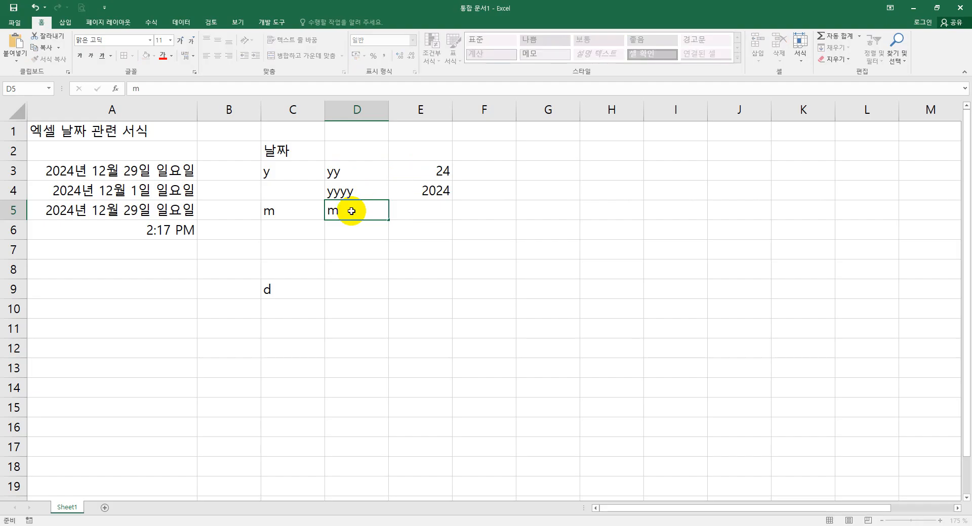
key("Return")
type("mm")
key("Return")
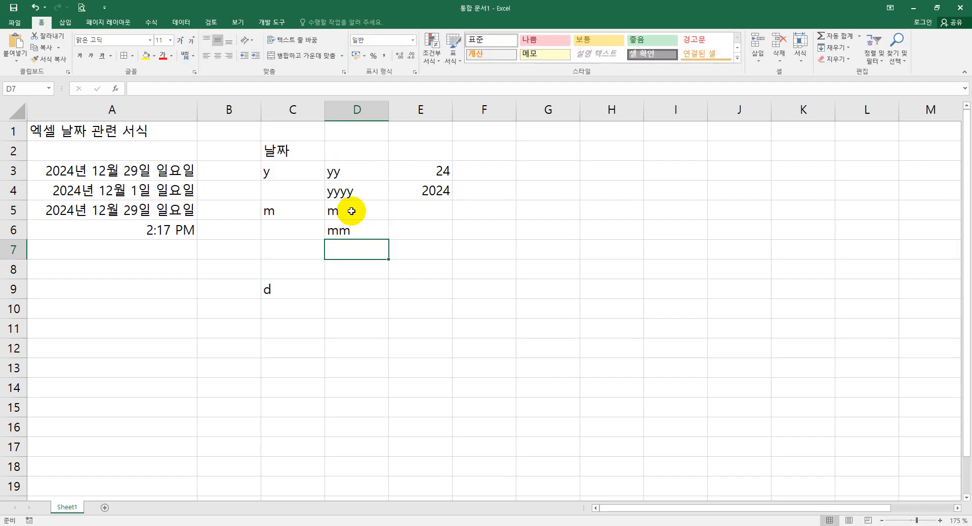
type("mmm")
key("Return")
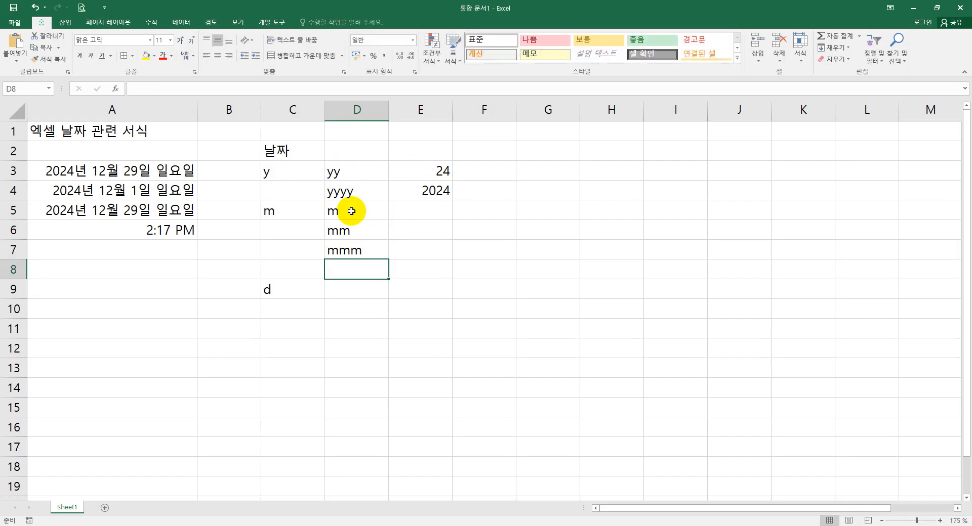
type("mmmmm")
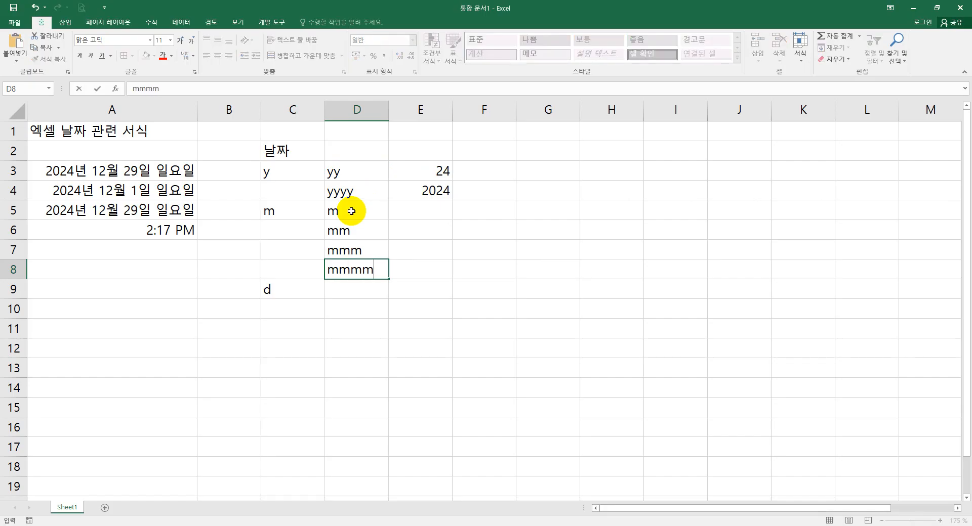
left_click(351, 211)
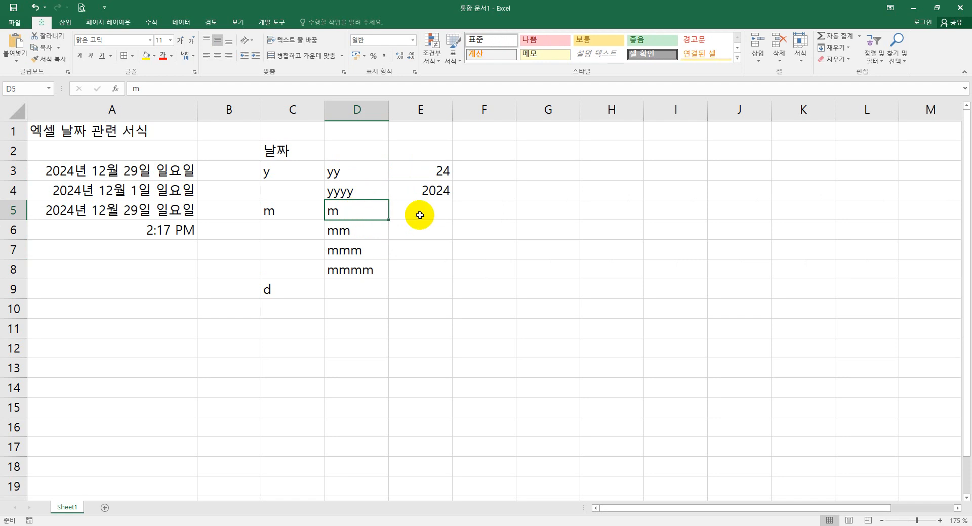
left_click(425, 210)
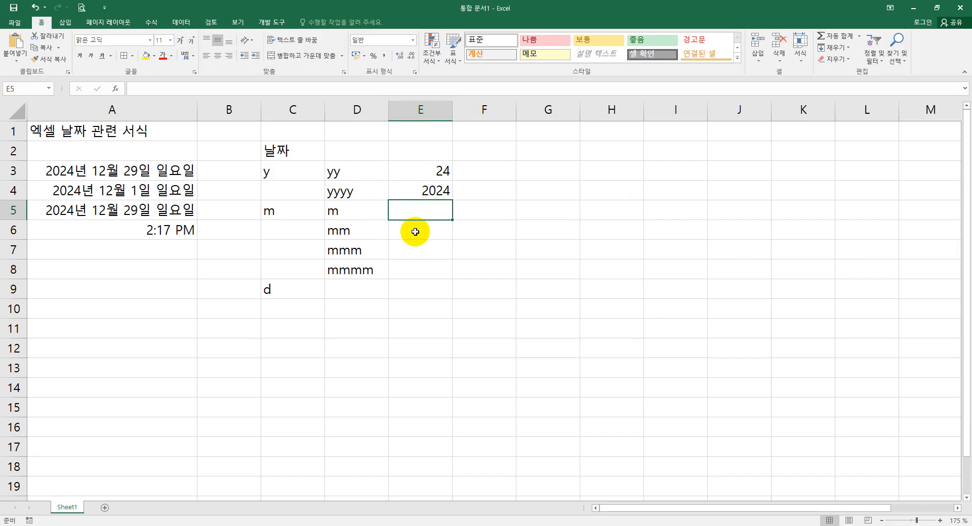
left_click(415, 232)
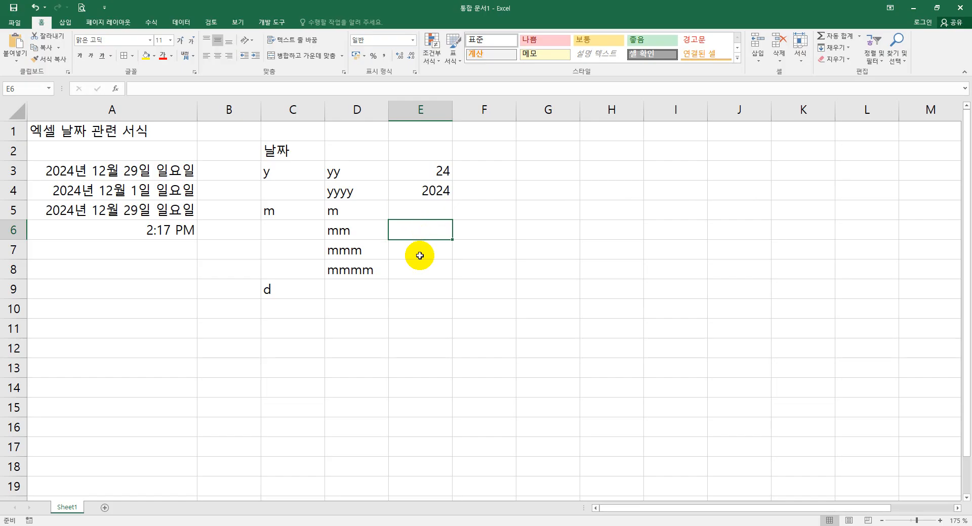
left_click(419, 255)
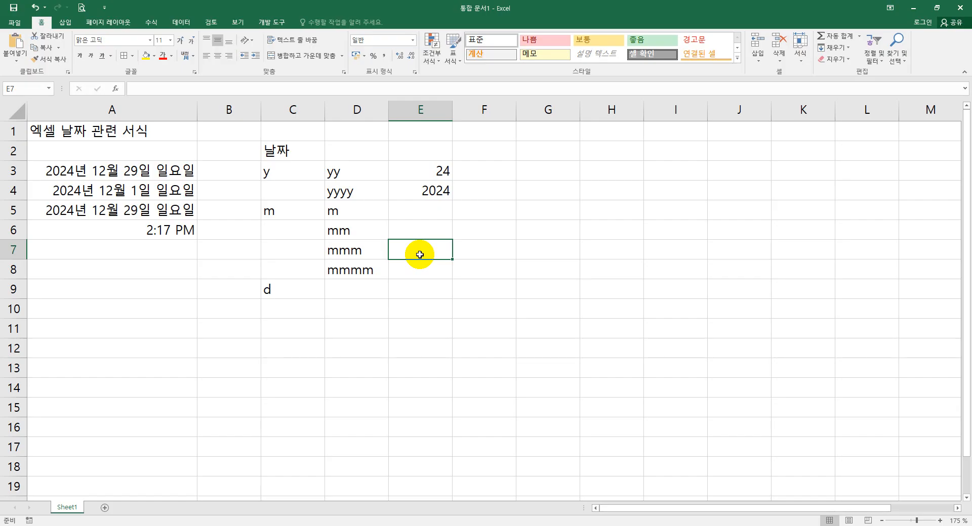
left_click(416, 272)
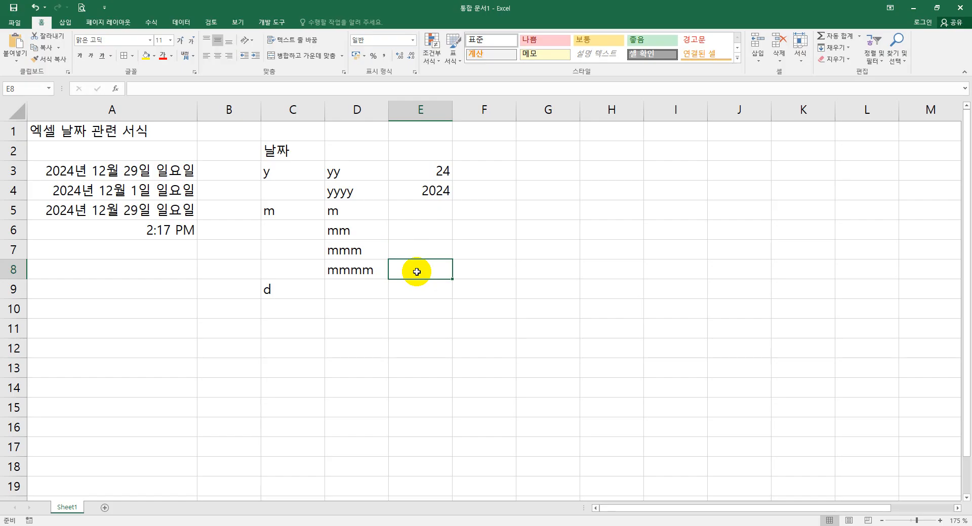
- Enter the day codes d, dd, ddd and dddd in cells D9 to D12
left_click(366, 290)
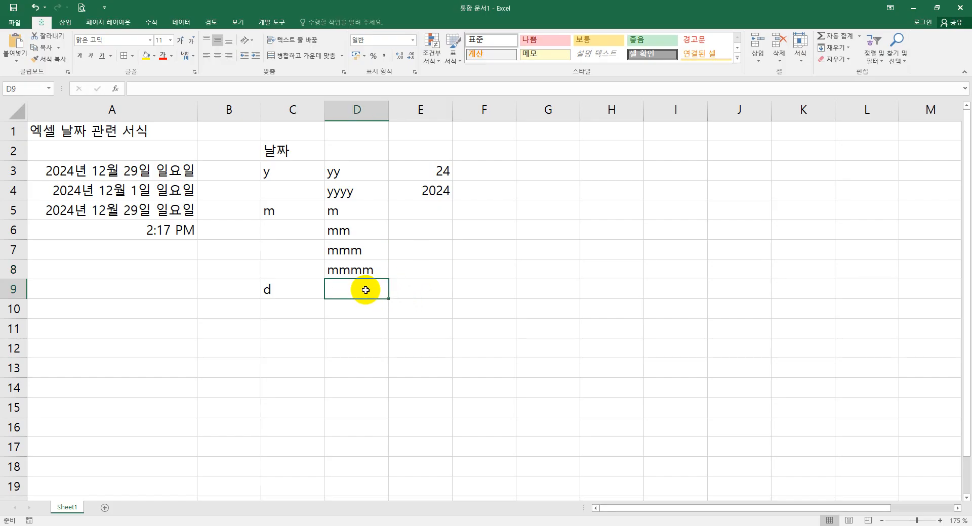
type("d")
key("Return")
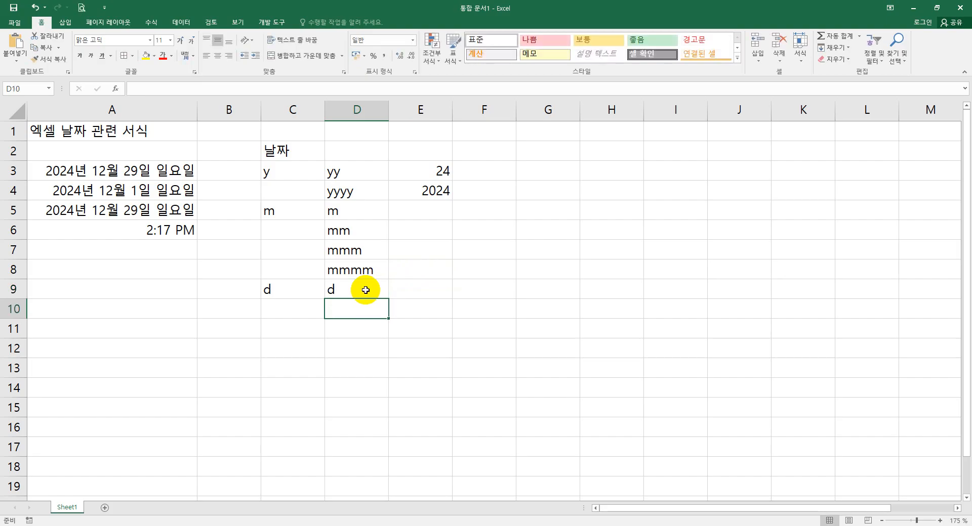
type("dd")
key("Return")
type("ddd")
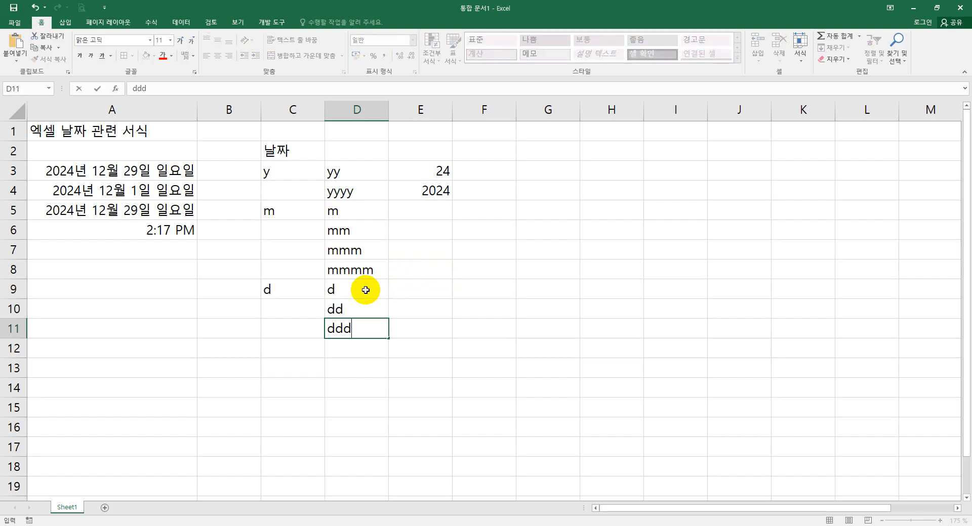
key("Return")
type("dddd")
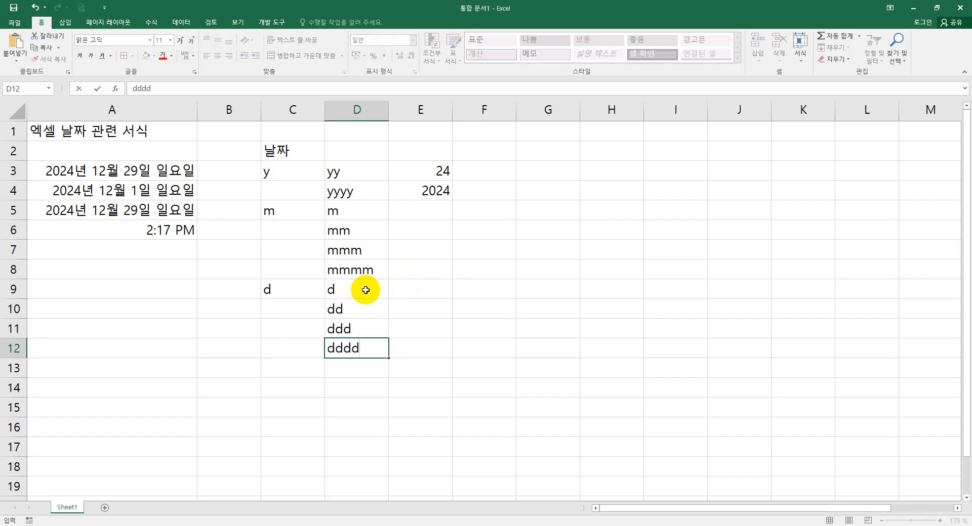
key("Return")
left_click(402, 292)
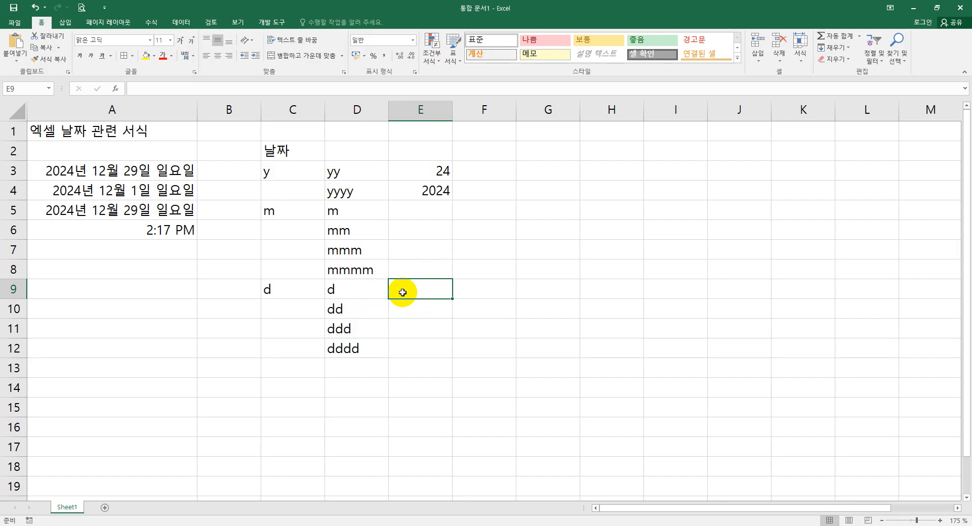
left_click(409, 314)
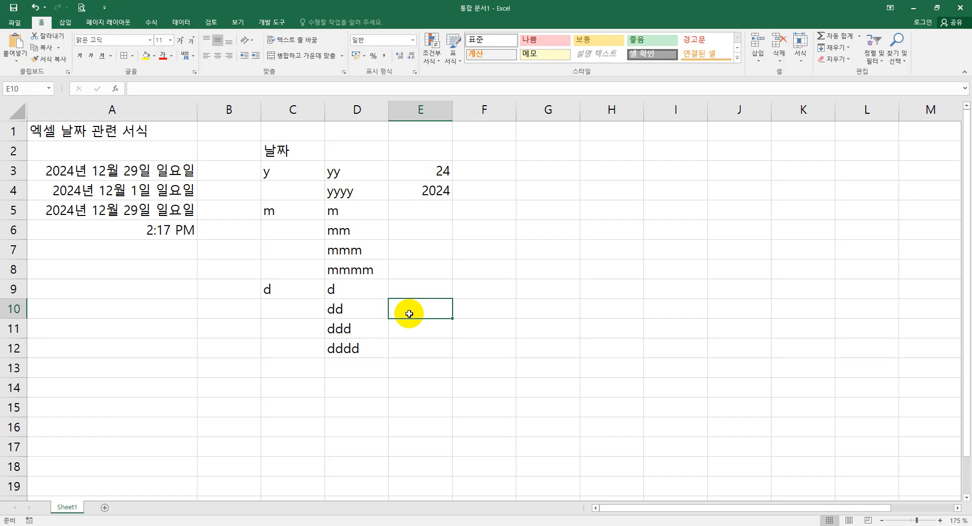
- Describe the ddd code in cell E11 as 영어 요일의 3글자로
left_click(412, 331)
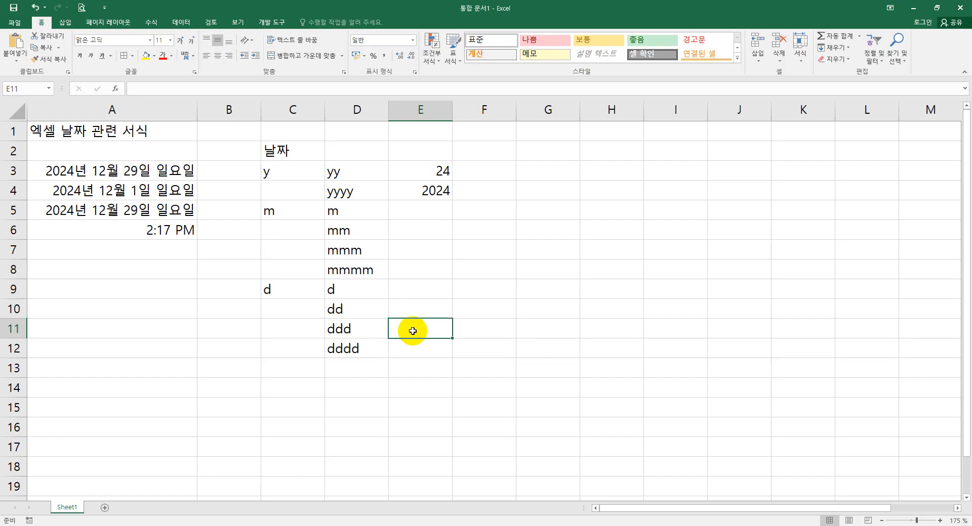
type("ddd")
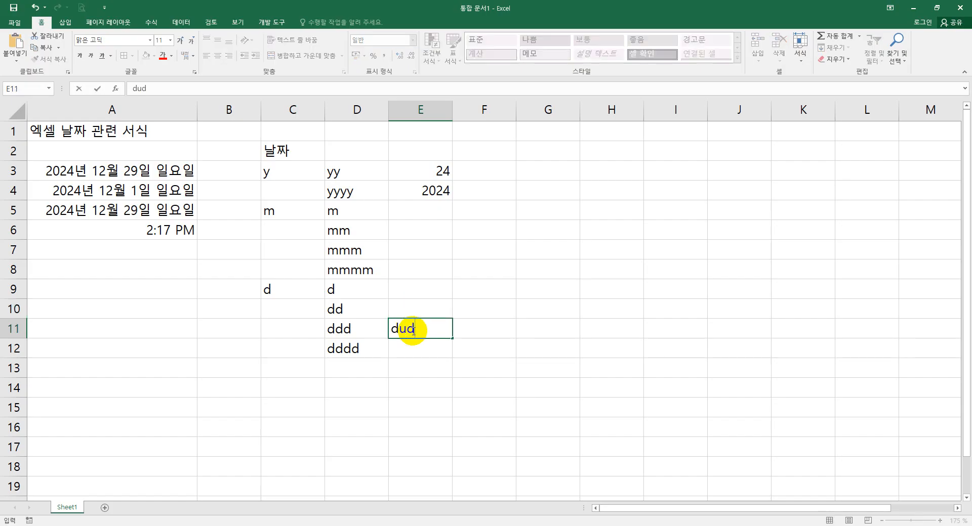
key("BackSpace")
key("BackSpace")
key("BackSpace")
type("영어 용일의 ")
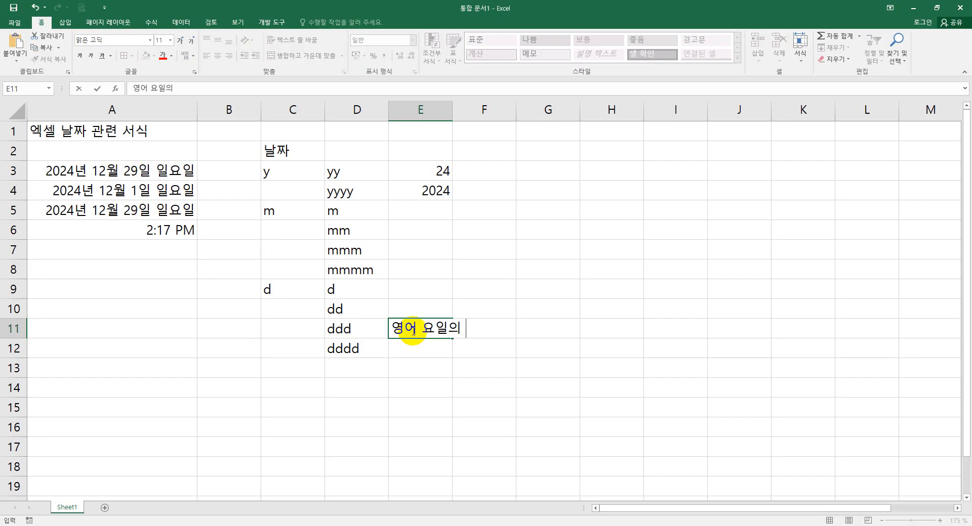
type("3글자로")
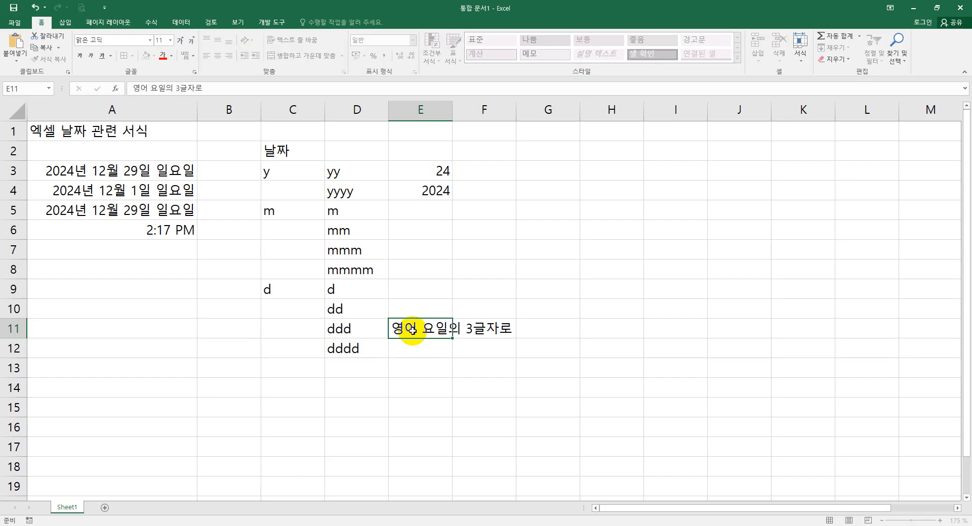
key("Return")
- Describe the dddd code in cell E12 as 영어 요일의 전체글자로
left_click(414, 330)
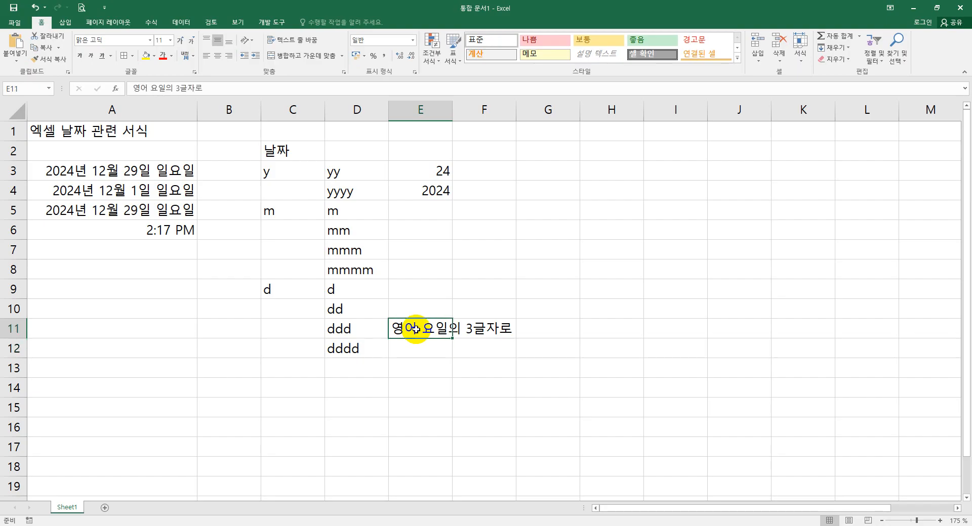
left_click(417, 344)
type("영어 용")
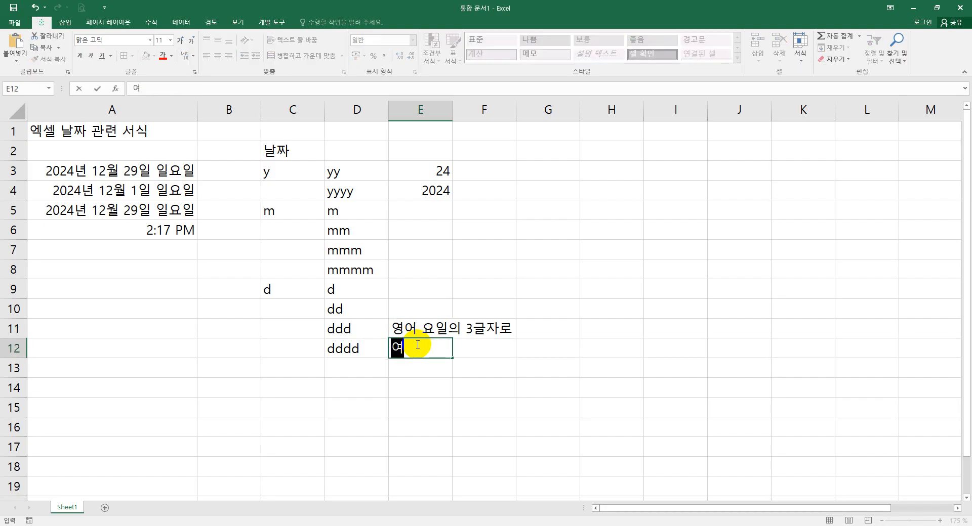
type("일의 전")
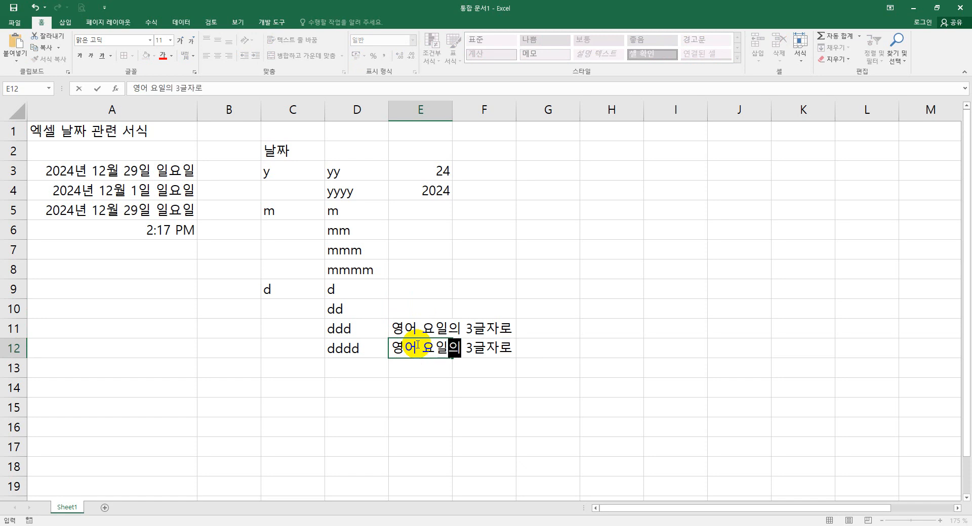
type("체글자로")
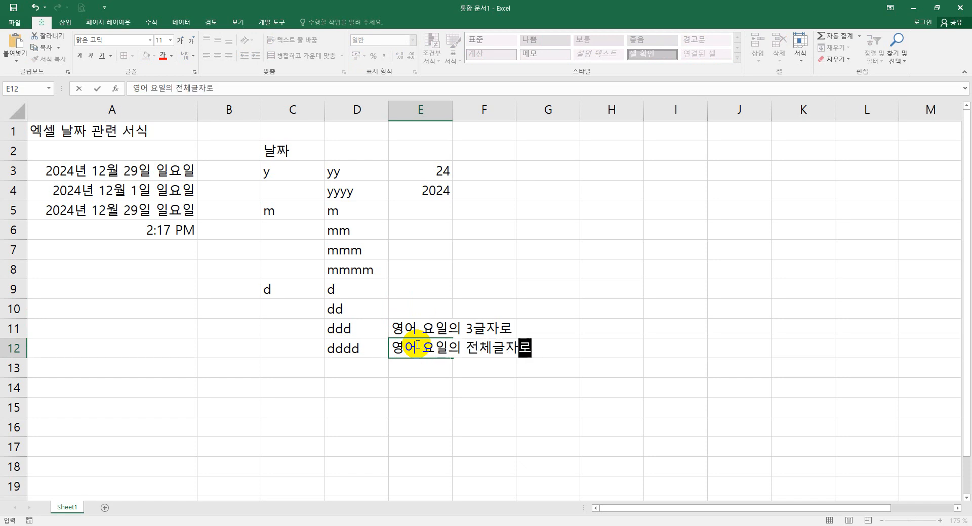
key("Return")
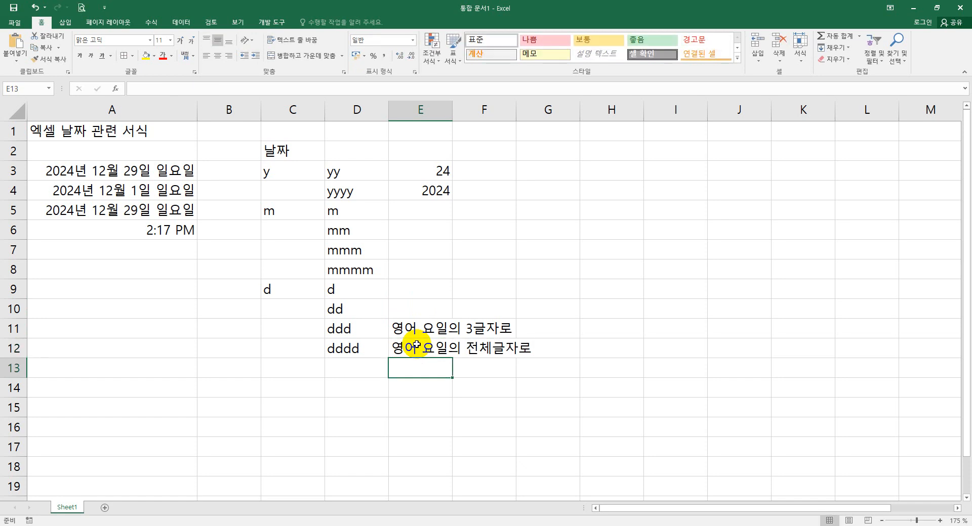
- Enter the weekday code a in C13 and the codes aaa and aaaa in D13 and D14
left_click(302, 368)
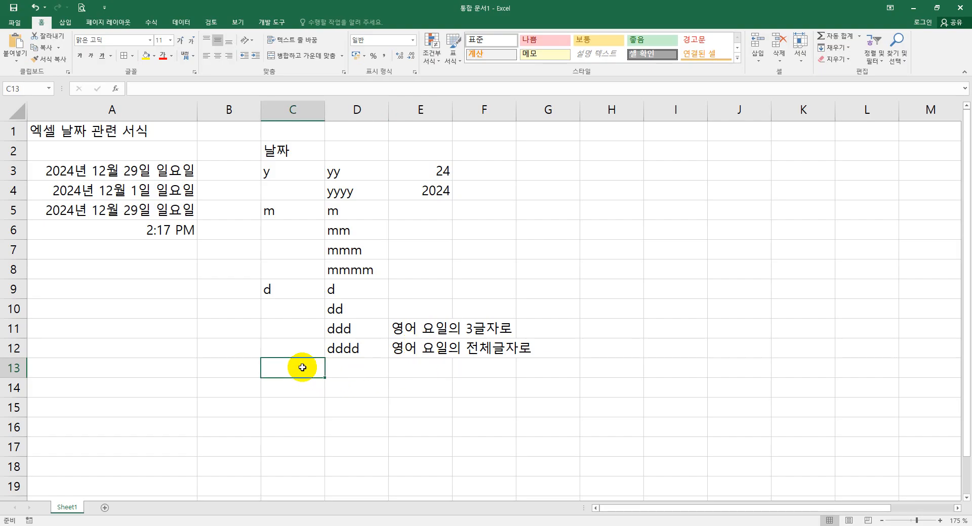
type("ㅁ")
left_click(345, 374)
left_click(300, 370)
key("BackSpace")
type("a")
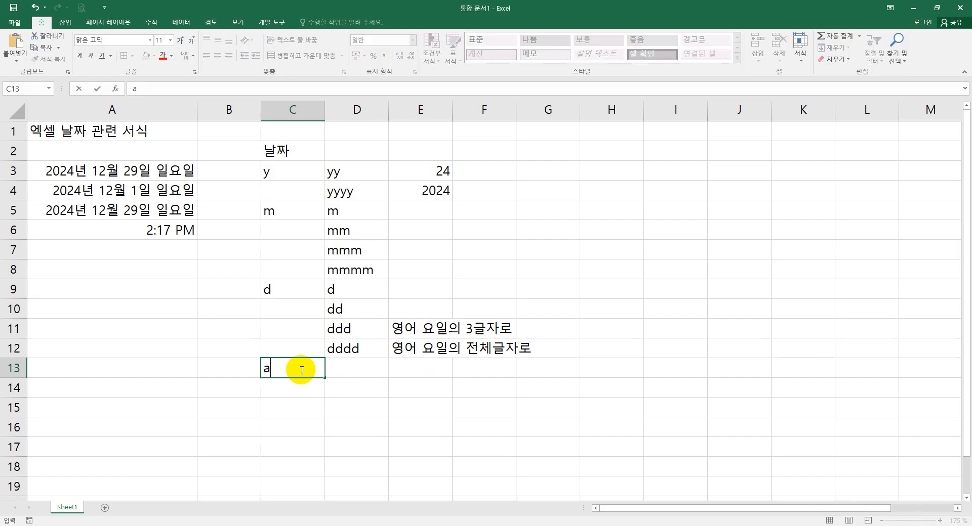
left_click(350, 371)
type("aaa")
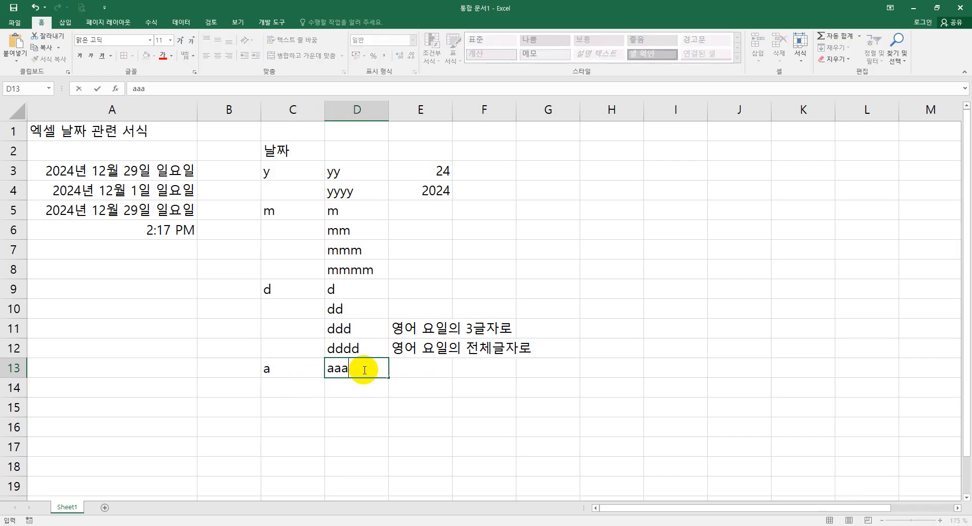
key("Return")
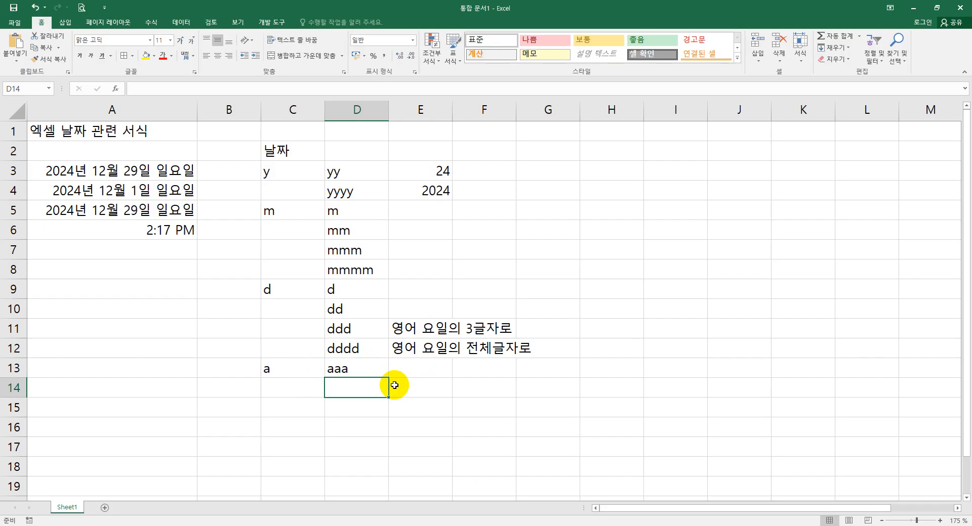
type("aaaa")
left_click(420, 369)
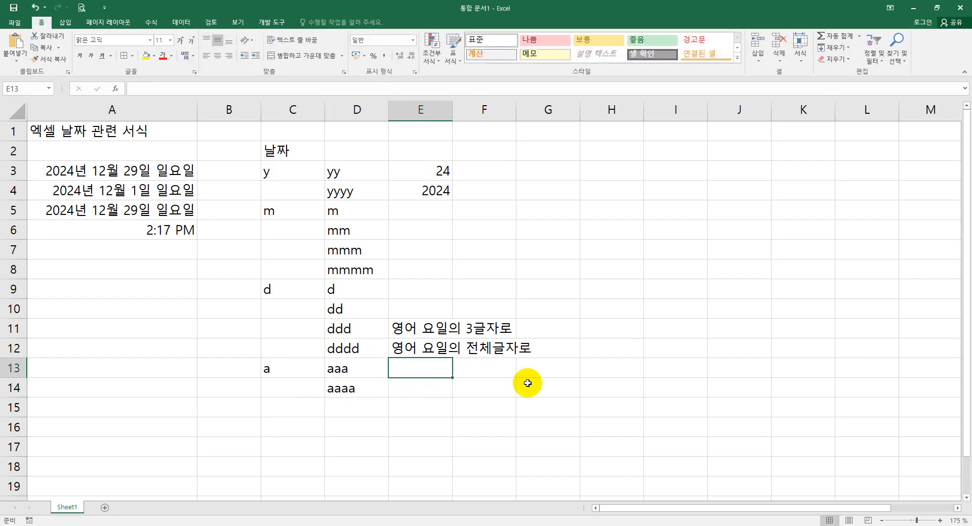
- Describe the aaa code in cell E13 as 우리나라 요일의 한글자로
type("dy")
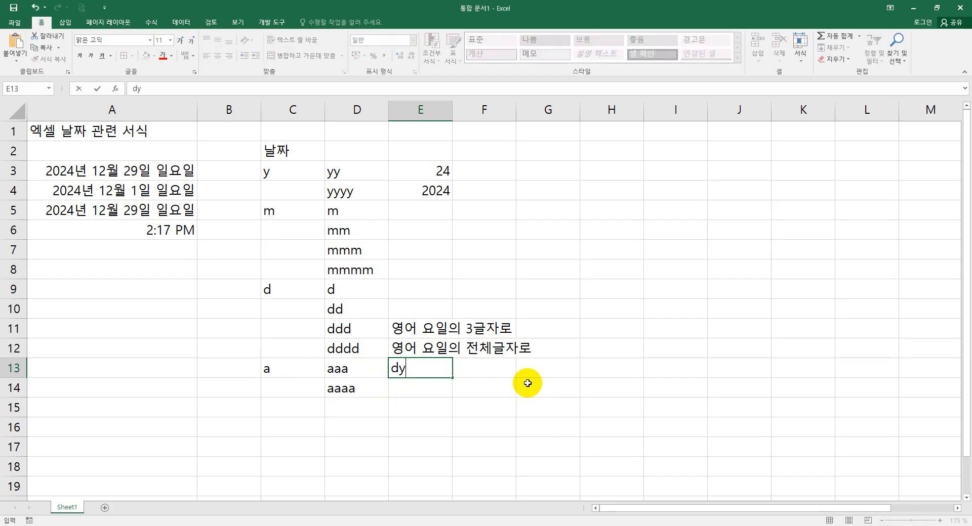
key("BackSpace")
key("BackSpace")
type("우리나라 요이")
type("ㄹ의 한글자로")
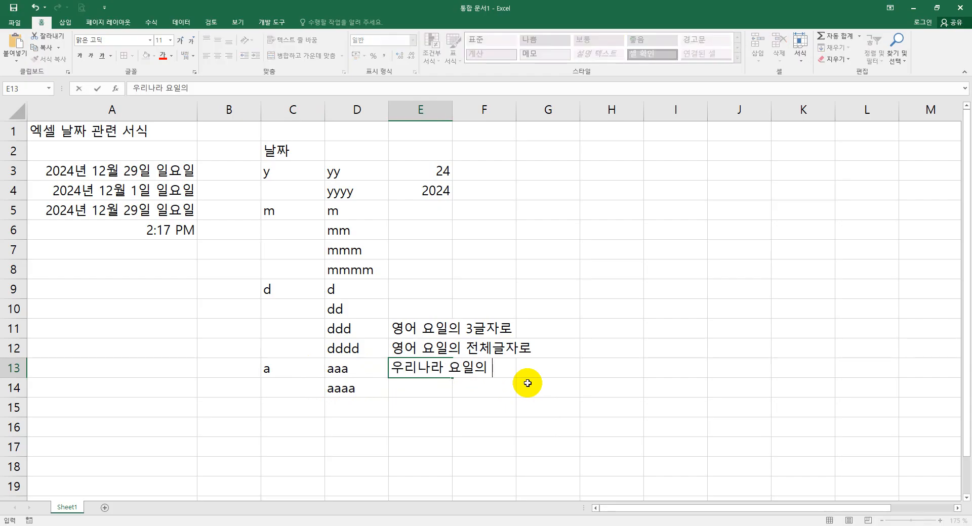
key("Return")
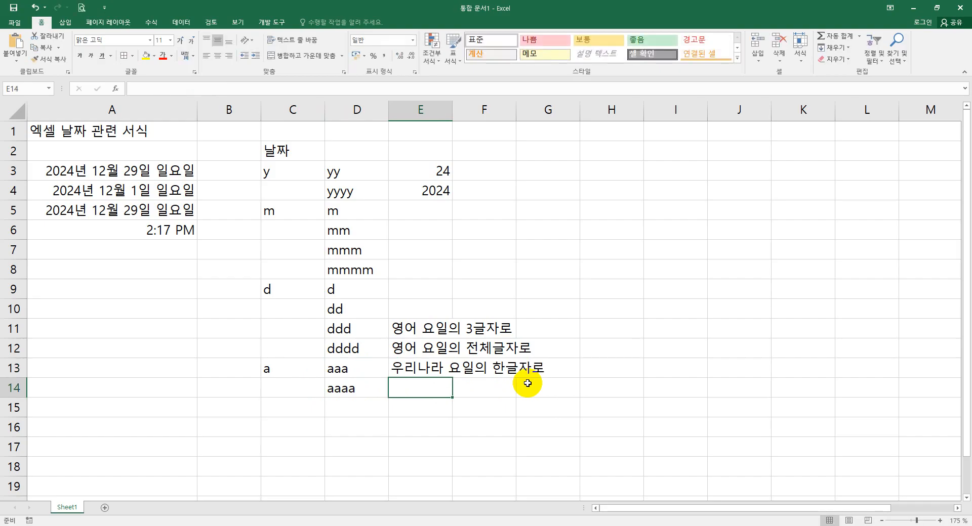
- Describe the aaaa code in cell E14 as 우리나라 요일의 3글자로
type("우리나라")
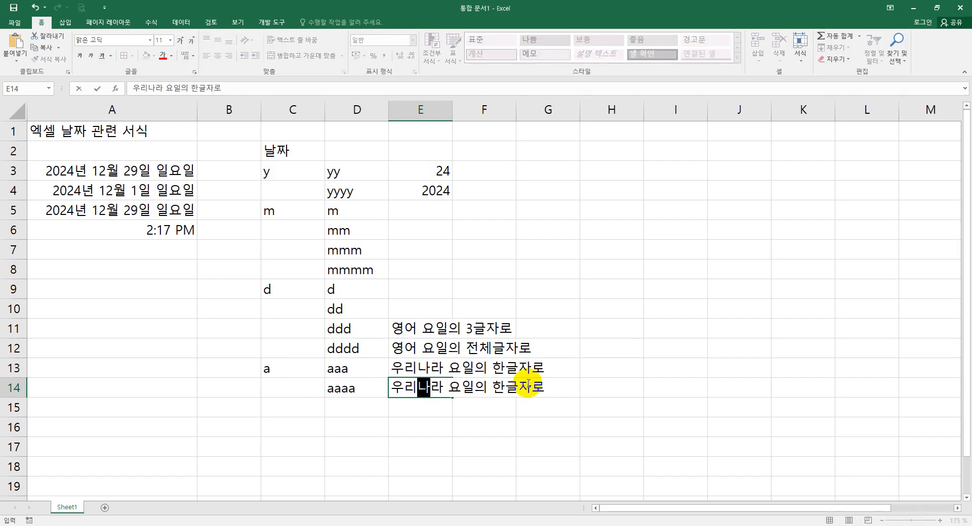
type(" 요일의 ")
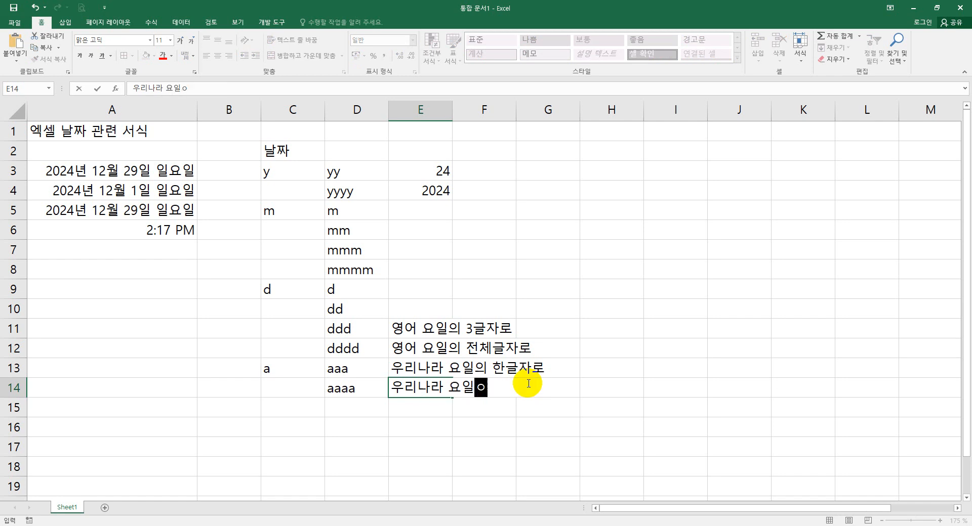
type("3글자로")
key("Return")
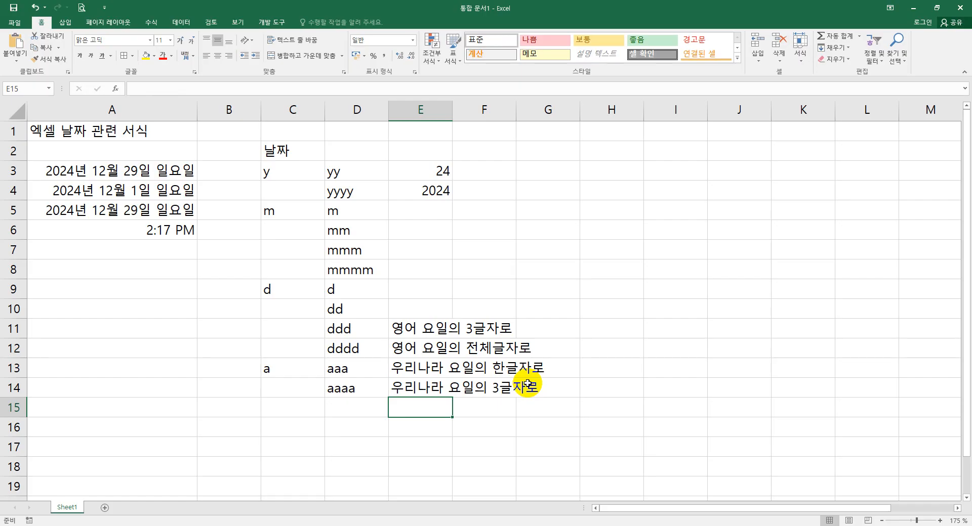
left_click(365, 372)
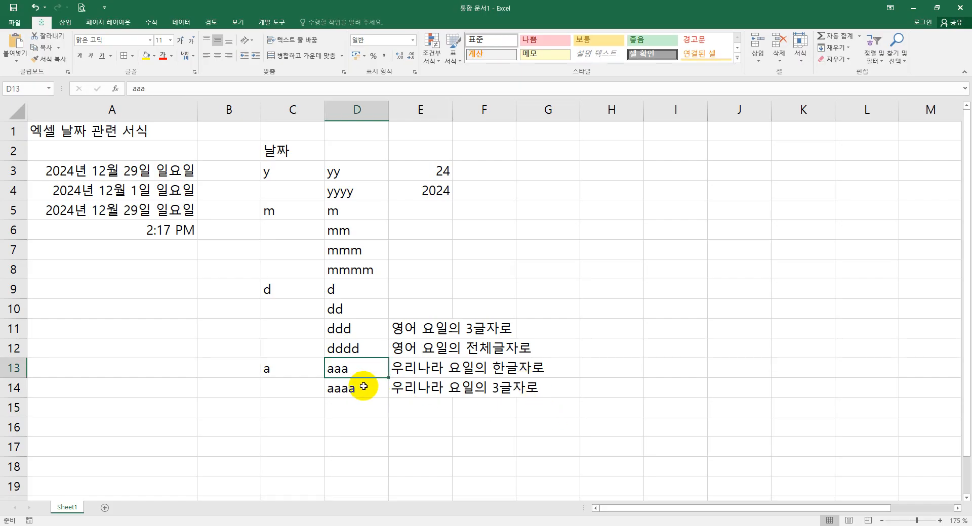
left_click(364, 386)
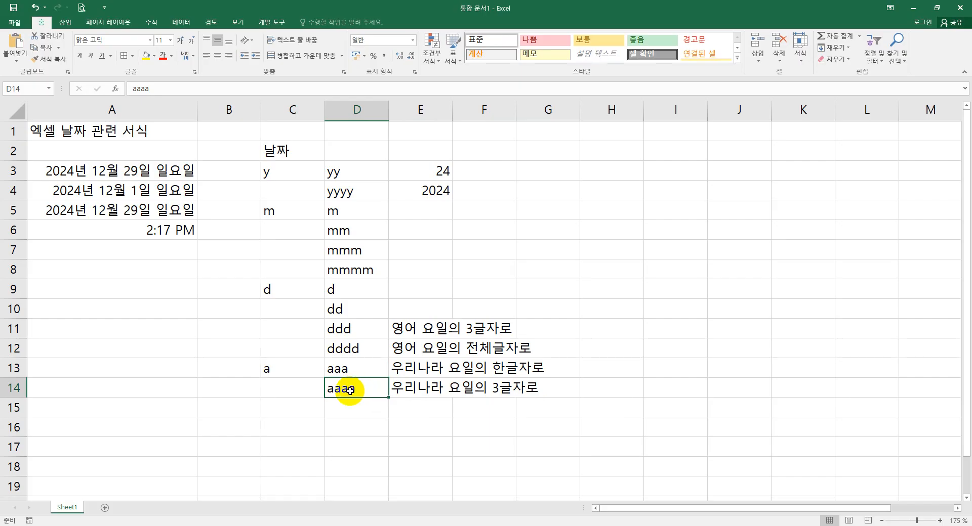
- Enter the hour code h in C15 and the codes h and hh in D15 and D16
left_click(302, 410)
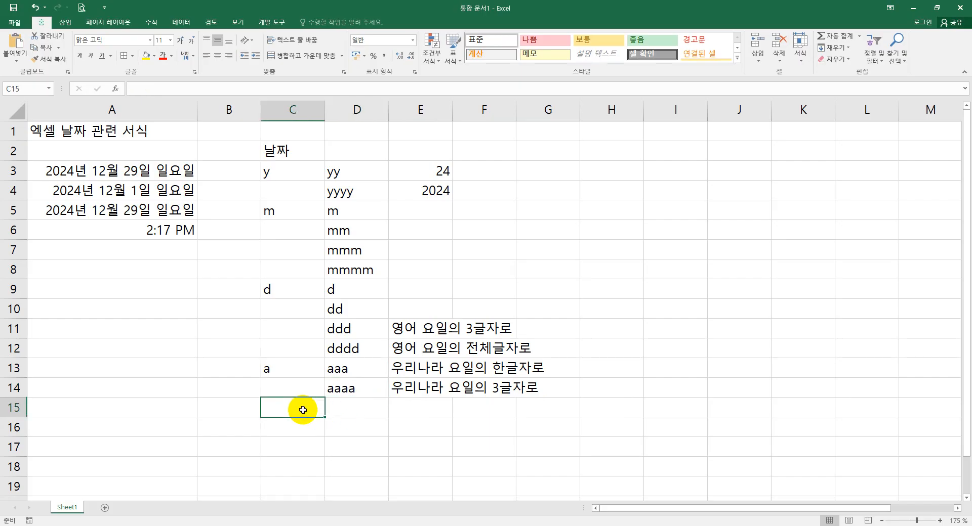
type("ㅗ")
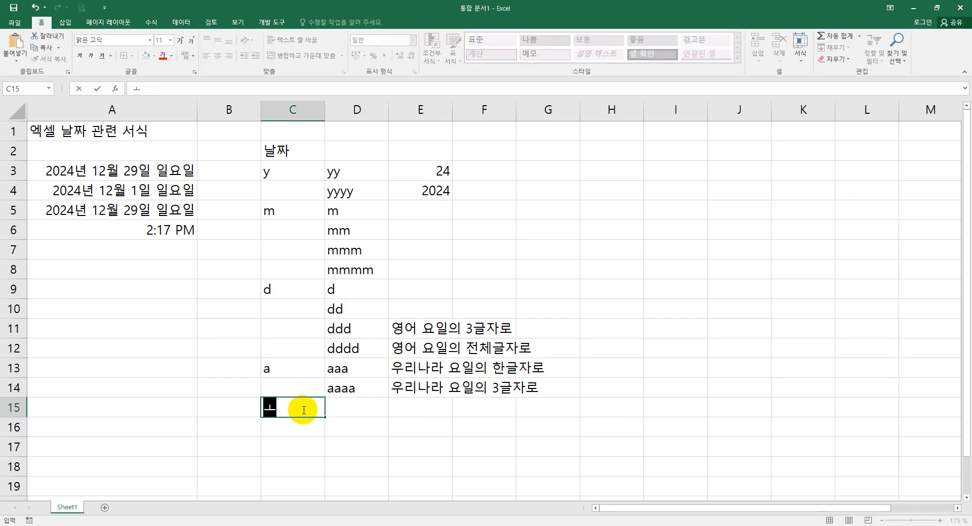
key("BackSpace")
type("h")
key("Tab")
type("h")
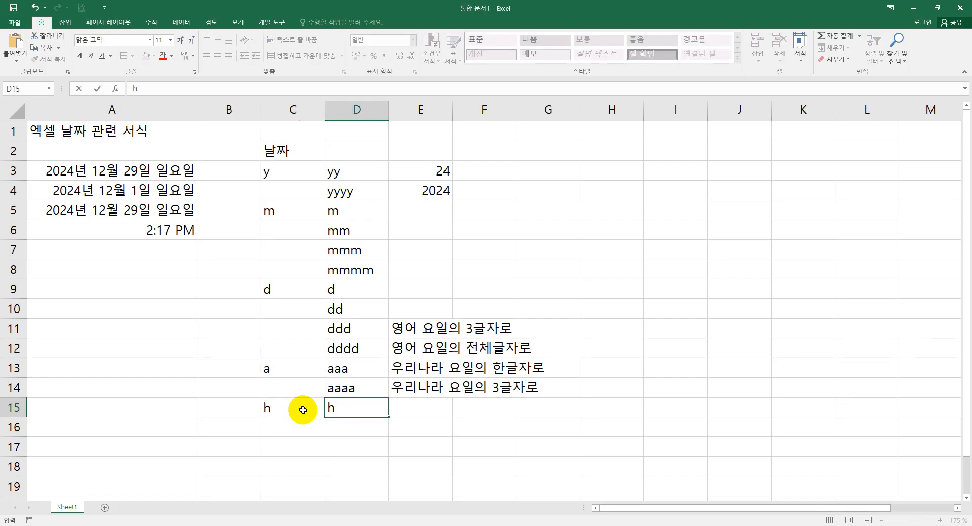
key("Return")
key("Right")
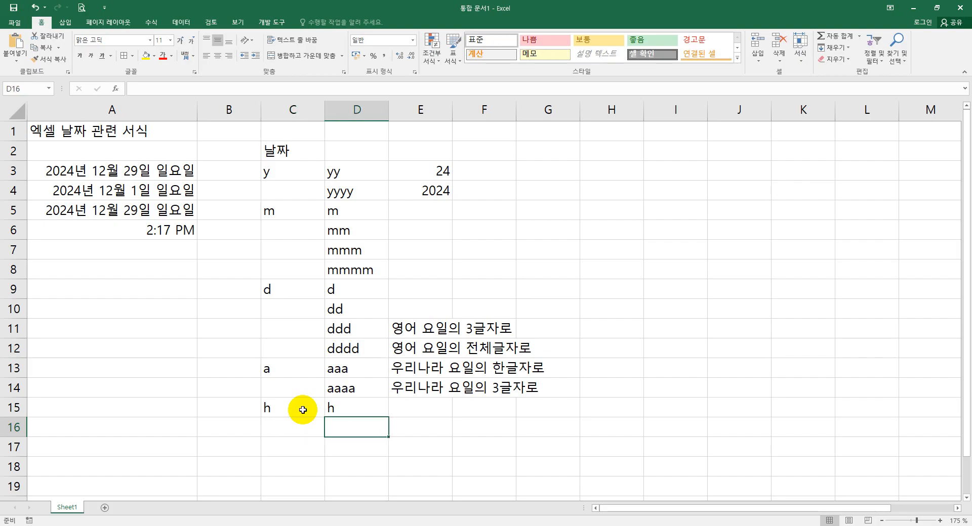
type("hh")
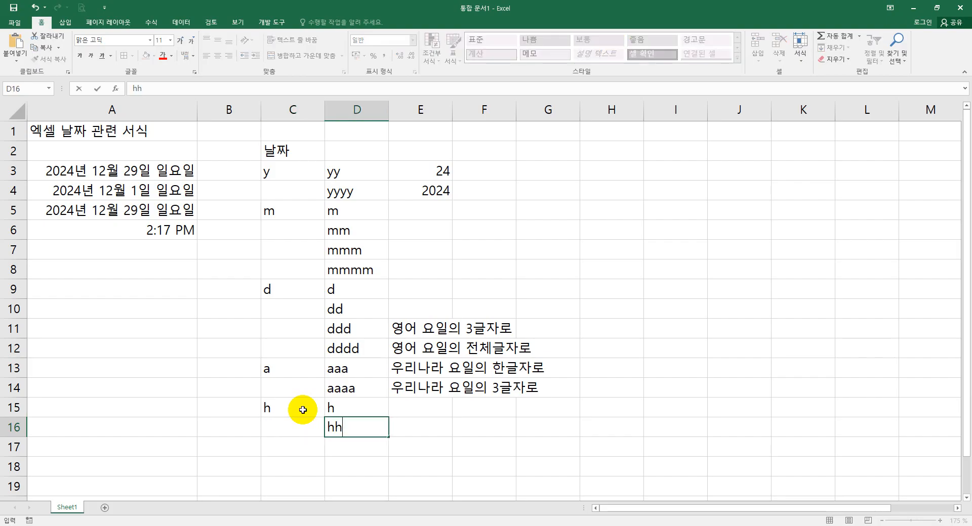
key("Return")
key("Left")
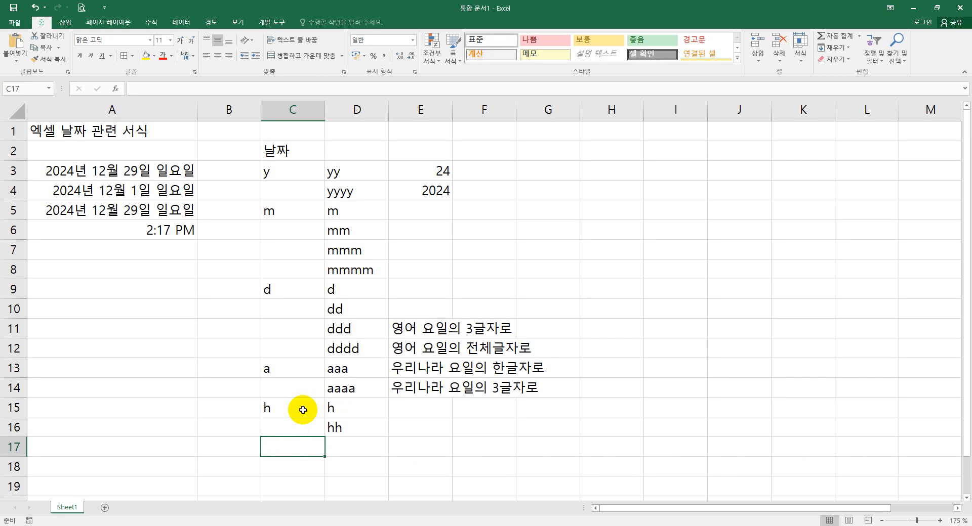
- Enter the minute code m in C17 and the codes m and mm in D17 and D18
type("m")
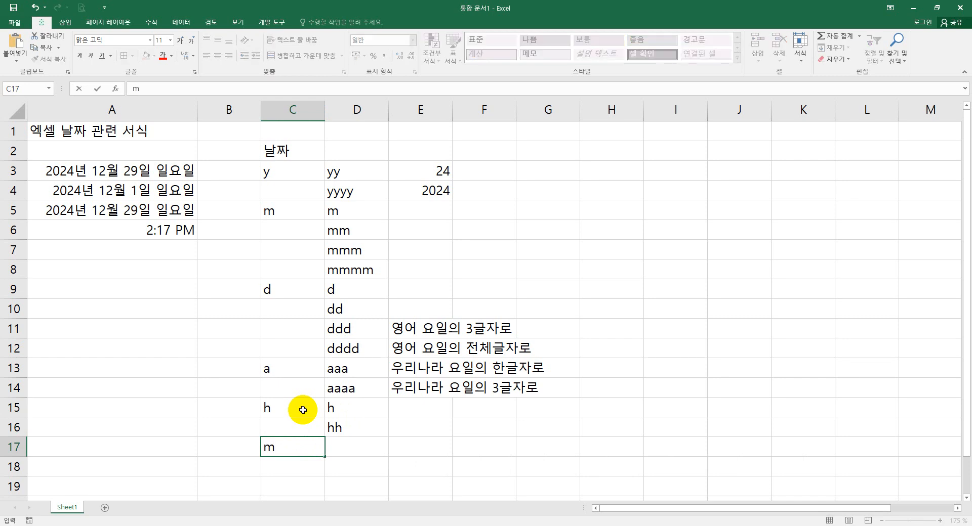
key("Tab")
type("m")
key("Return")
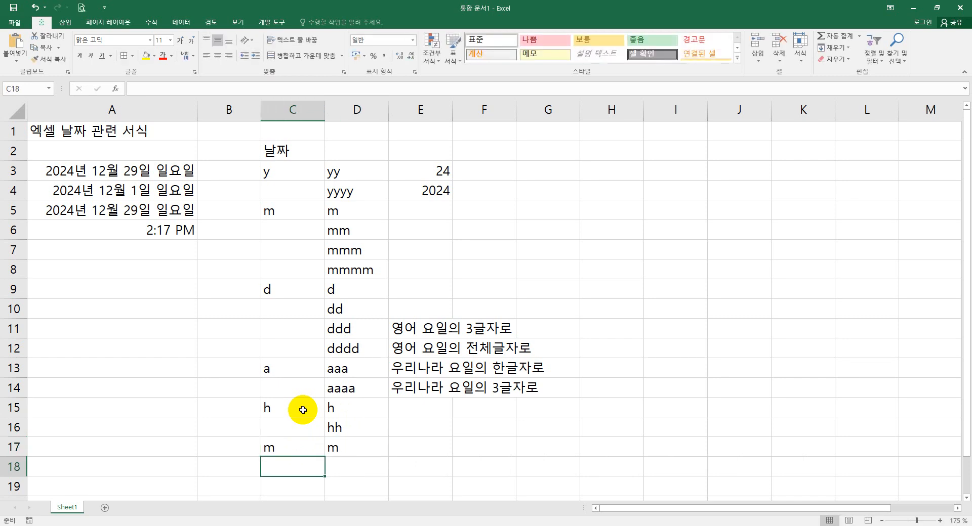
key("Right")
type("mm")
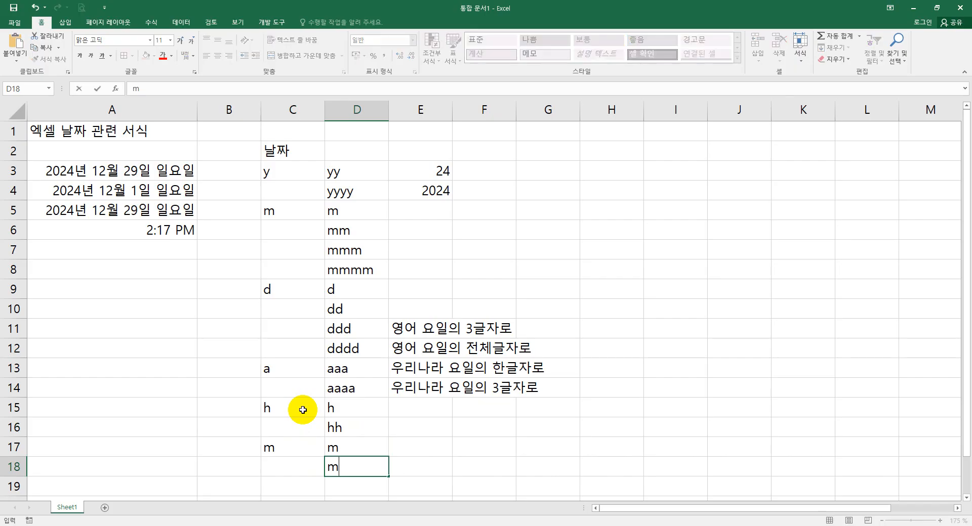
left_click(290, 480)
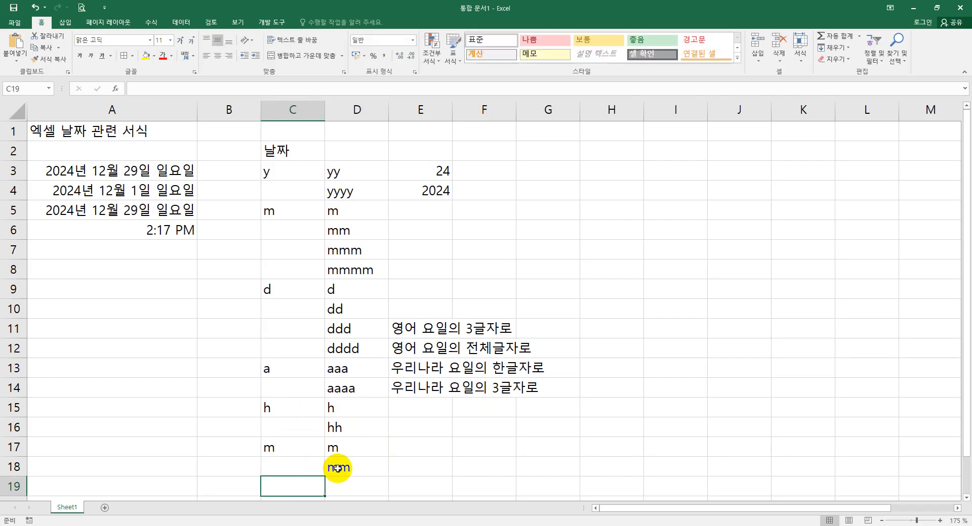
- Enter the second code s in C19 and s in D19
type("s")
left_click(357, 488)
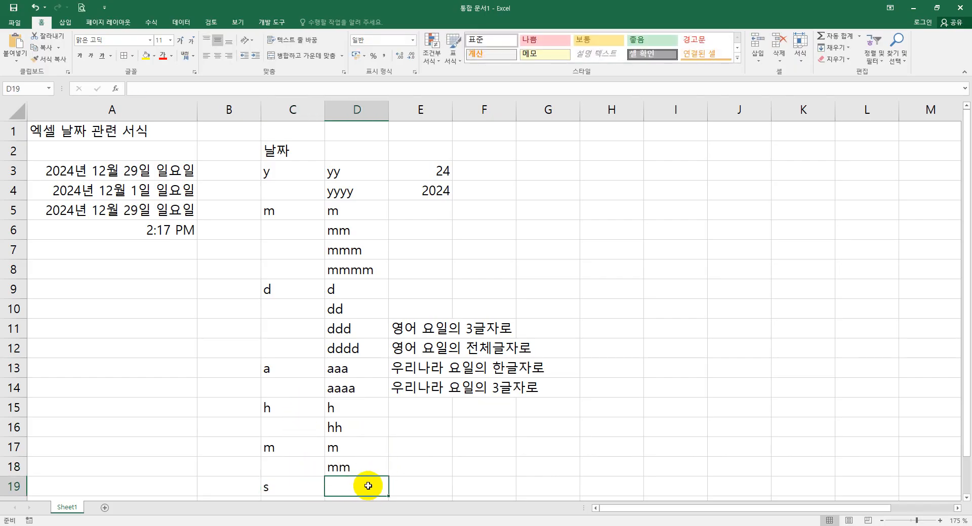
type("s")
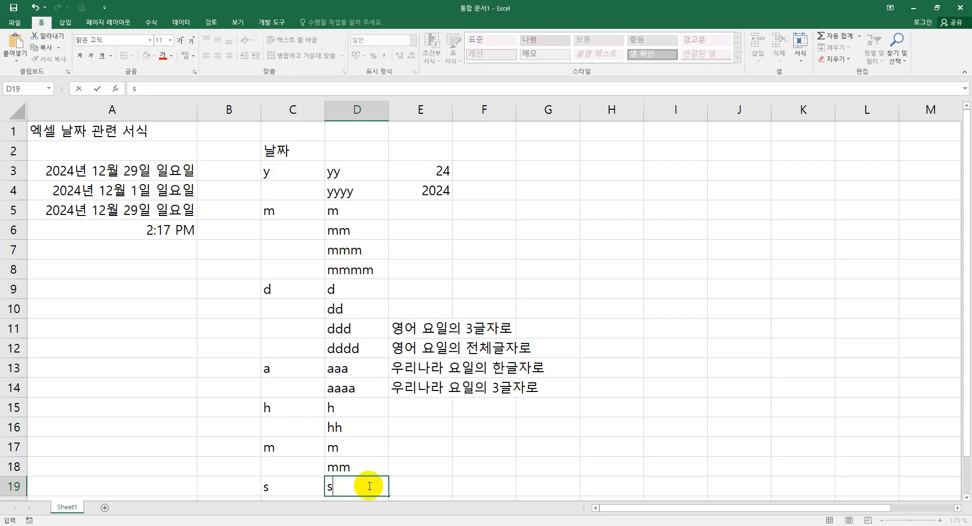
scroll(349, 466, "down", 1)
left_click(368, 449)
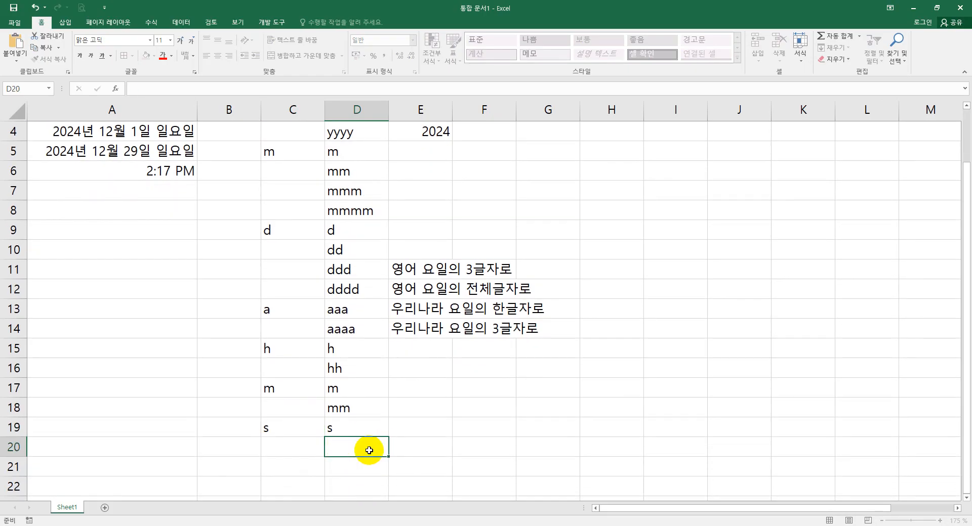
- Enter the second code ss in D20
type("ss")
left_click(406, 445)
scroll(409, 445, "up", 1)
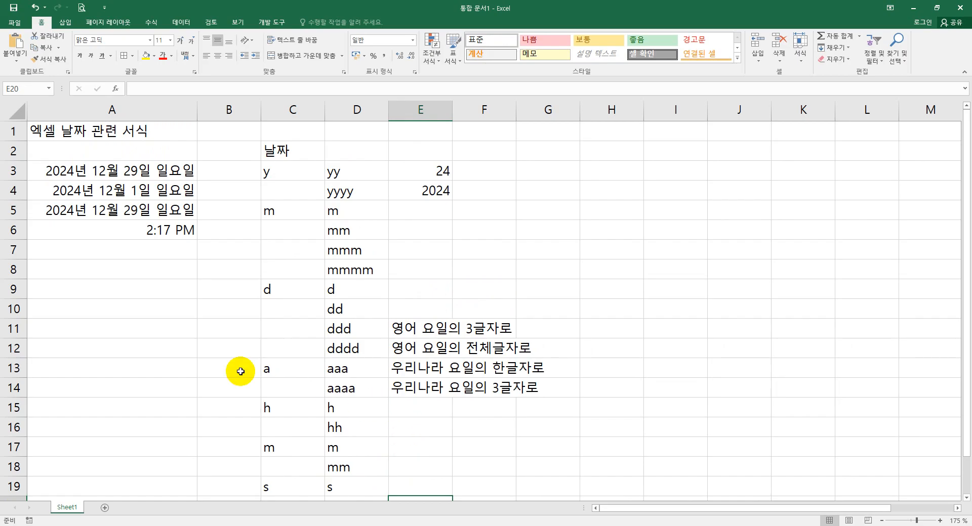
- Enter the date 24-12-29 in cell A8
left_click(139, 172)
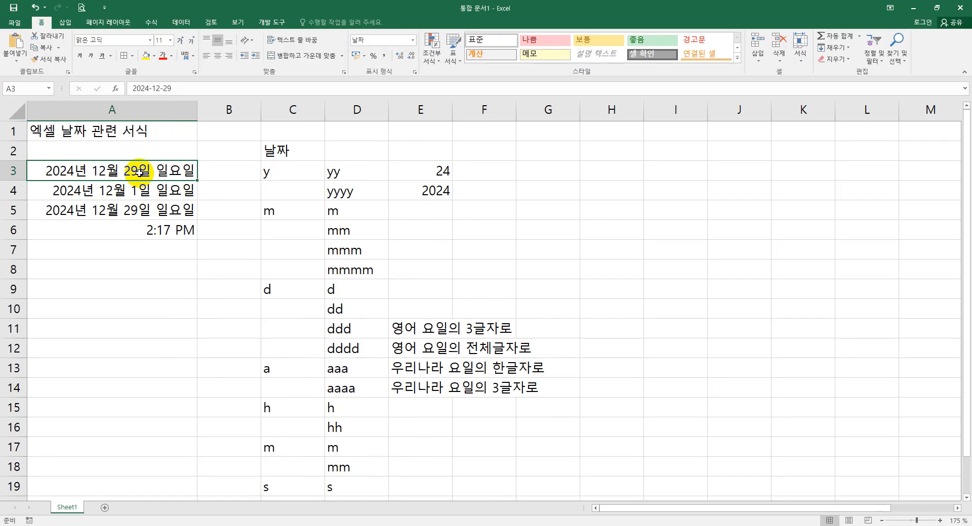
left_click(126, 269)
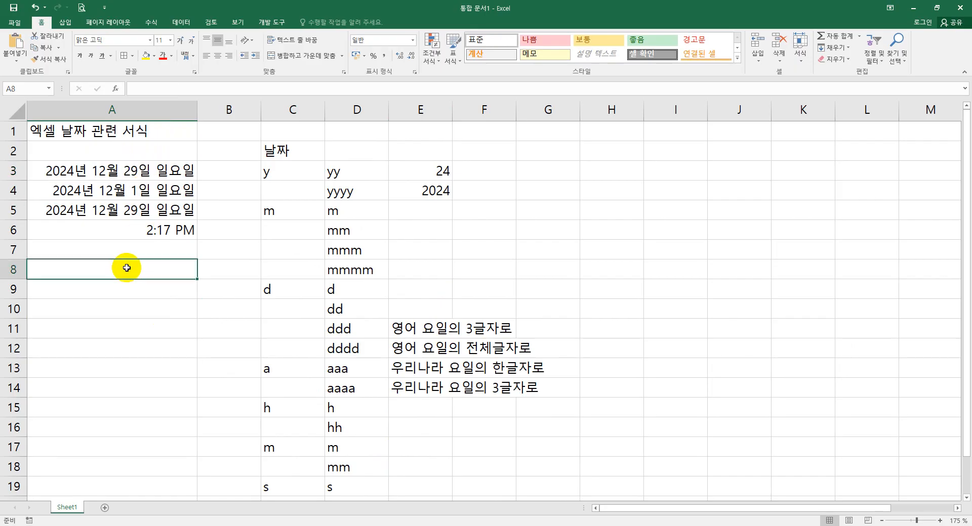
type("24")
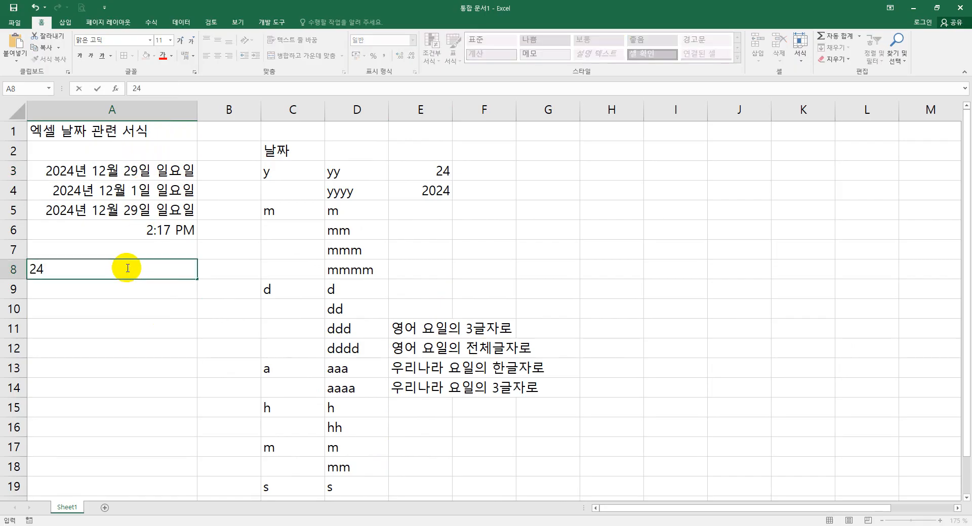
type("-12-29")
key("Return")
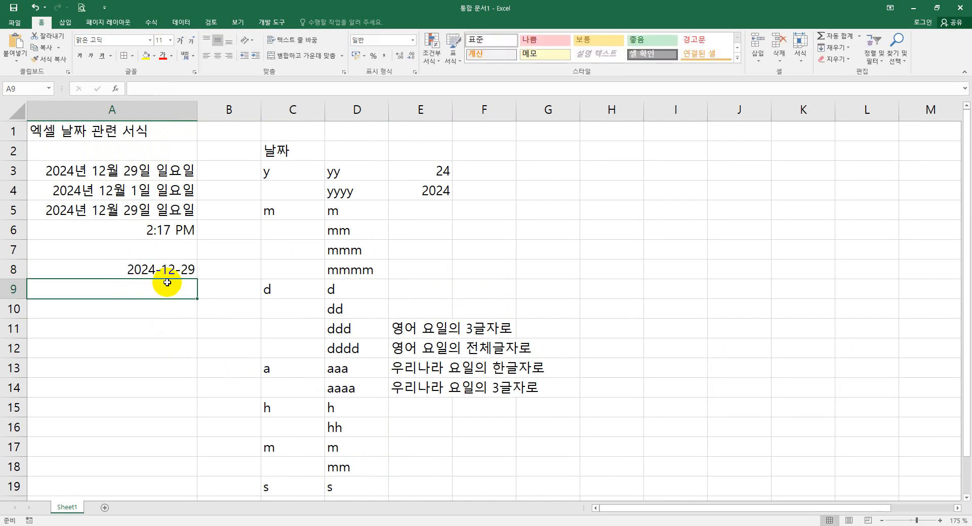
- Change the month of A3's date from 12 to 3 in the formula bar
left_click(109, 172)
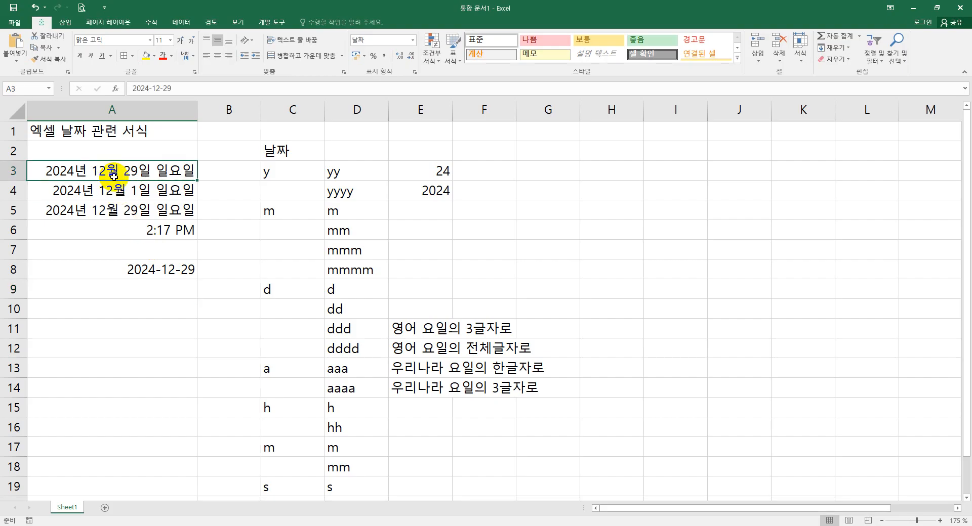
left_click_drag(159, 88, 152, 89)
type("3")
left_click(141, 289)
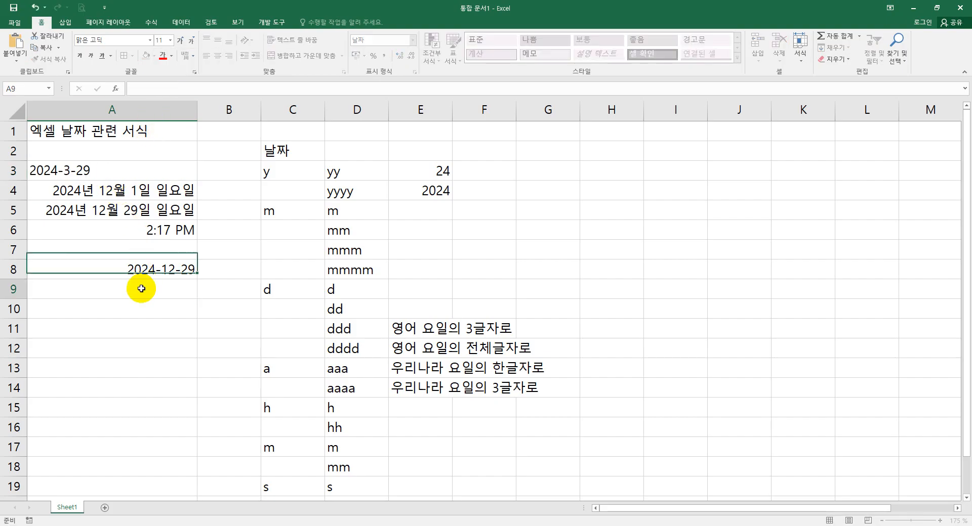
- Edit A8's date in the cell so its month becomes 3
double_click(175, 272)
key("BackSpace")
key("BackSpace")
type("3")
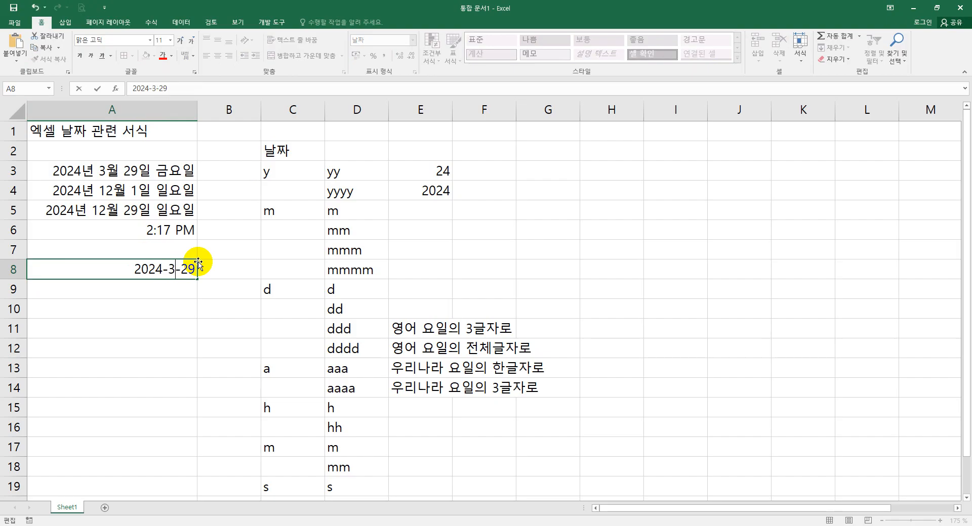
left_click(165, 317)
left_click(174, 293)
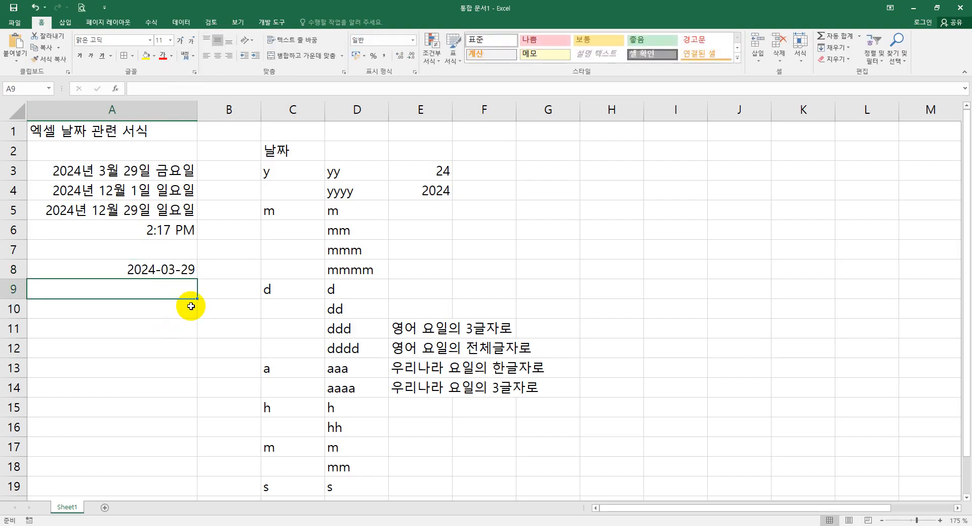
- Apply the custom number format yyyy-mm-dd to cell A3
left_click(169, 171)
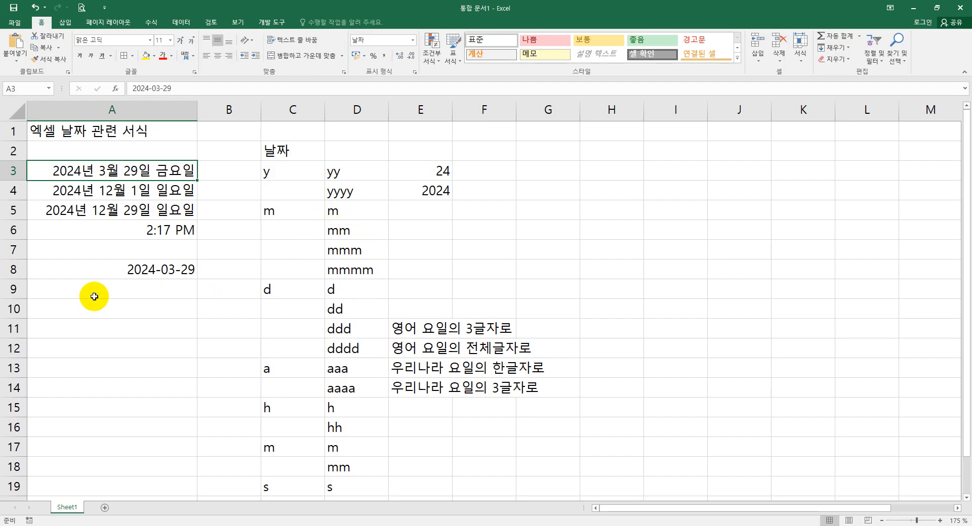
right_click(162, 171)
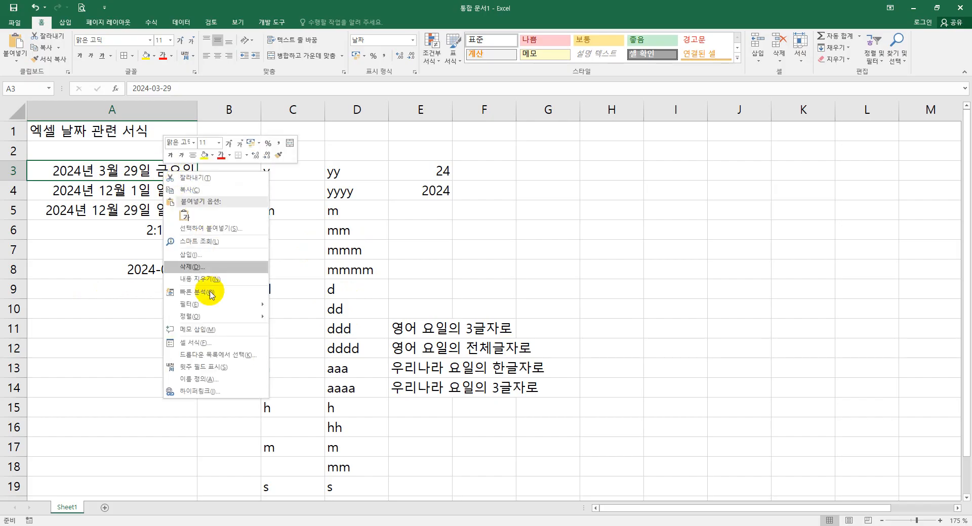
left_click(208, 348)
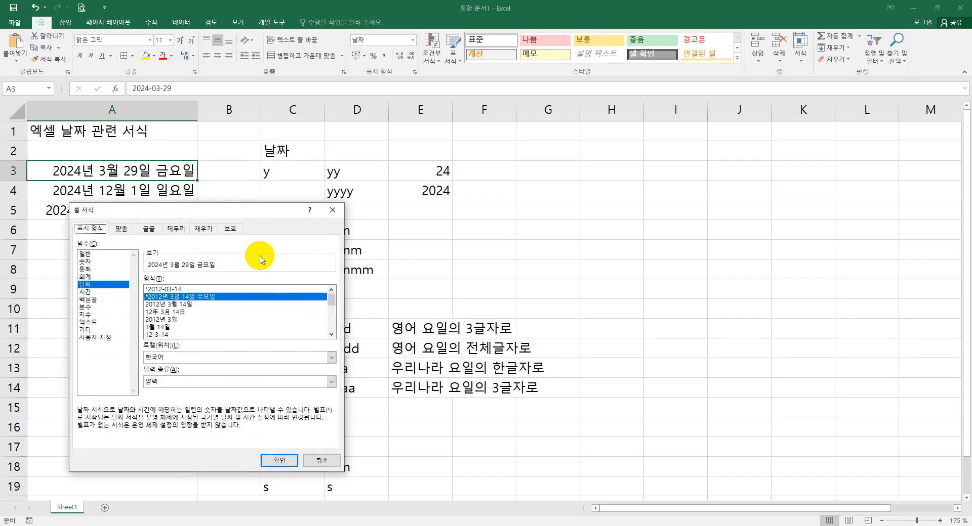
left_click_drag(260, 202, 450, 172)
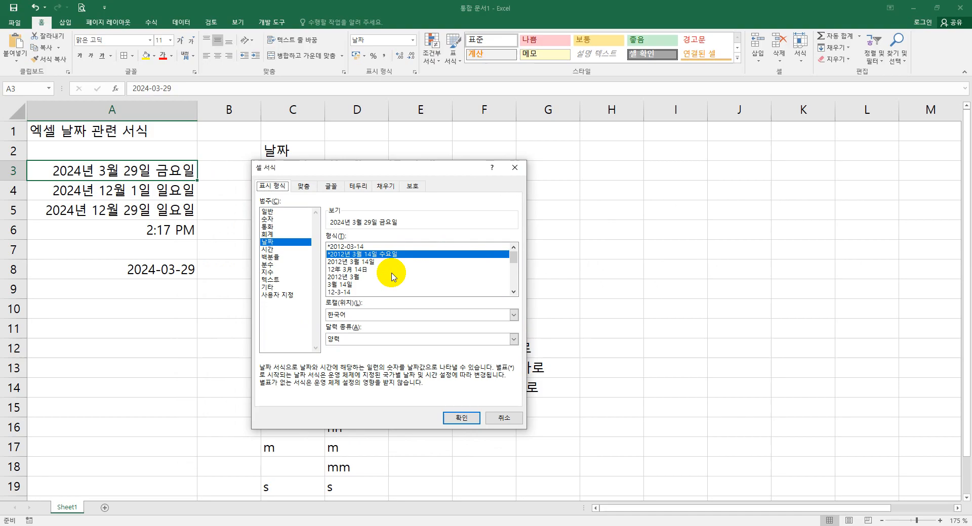
left_click(281, 297)
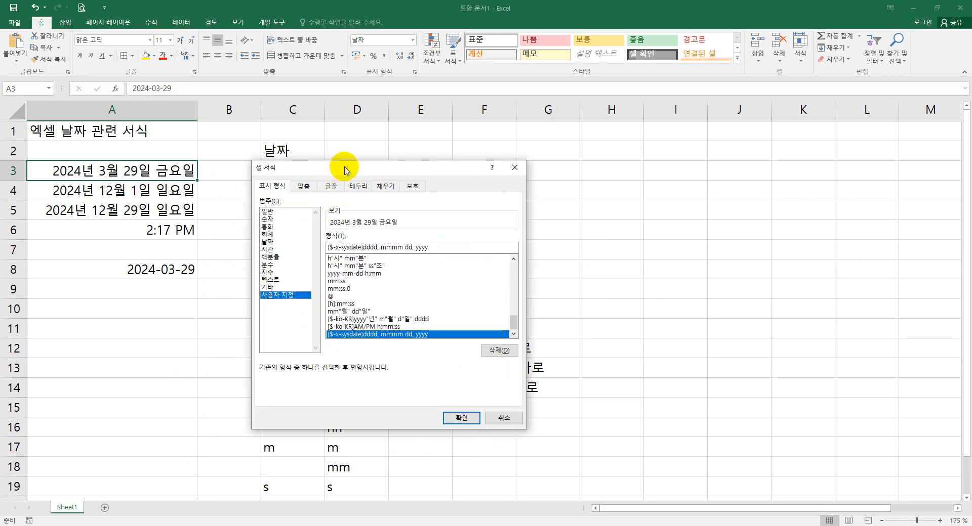
left_click_drag(342, 167, 306, 141)
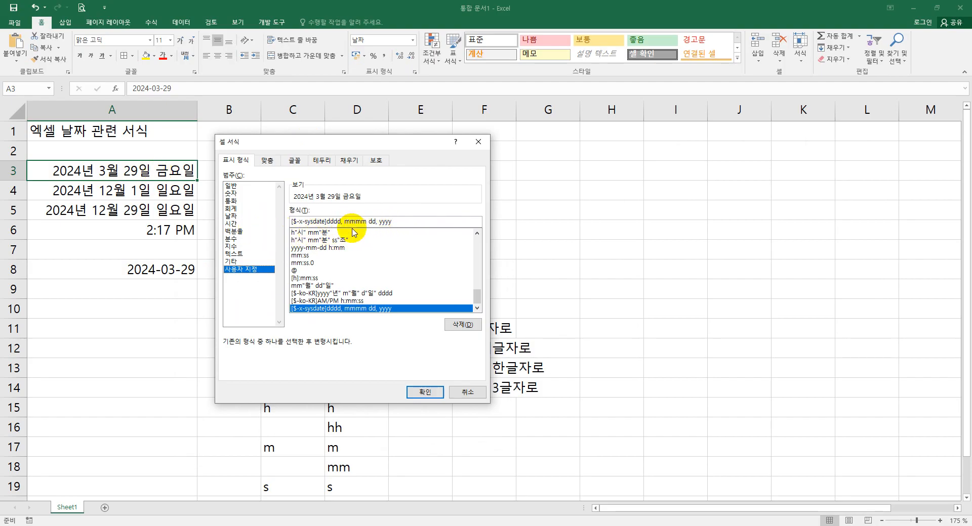
left_click_drag(399, 224, 282, 220)
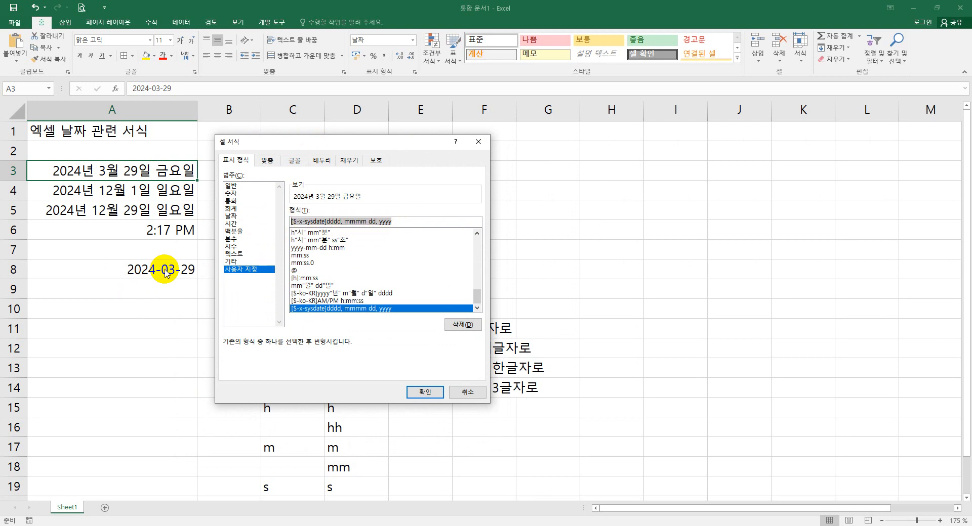
type("yyyy")
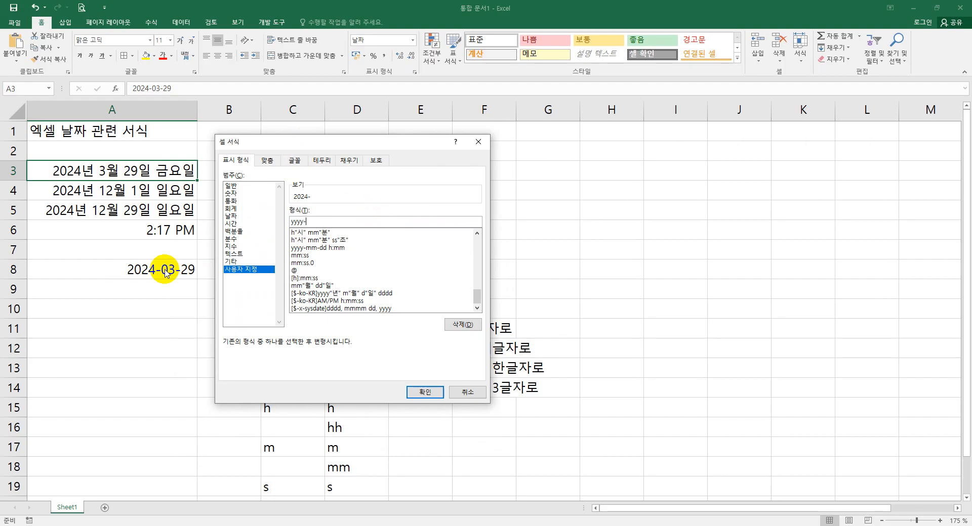
type("-mm-dd")
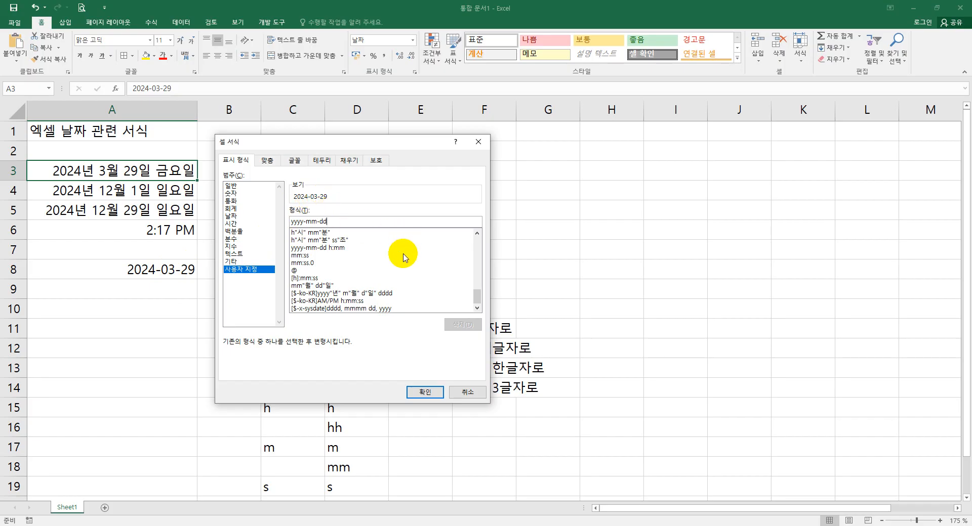
left_click(424, 392)
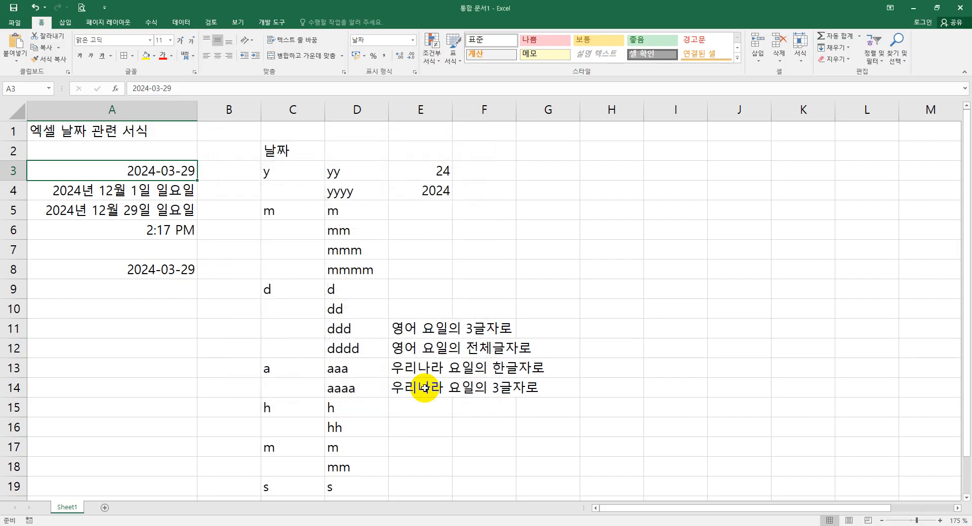
- Change A3's custom format code to yy-mm-dd
right_click(170, 170)
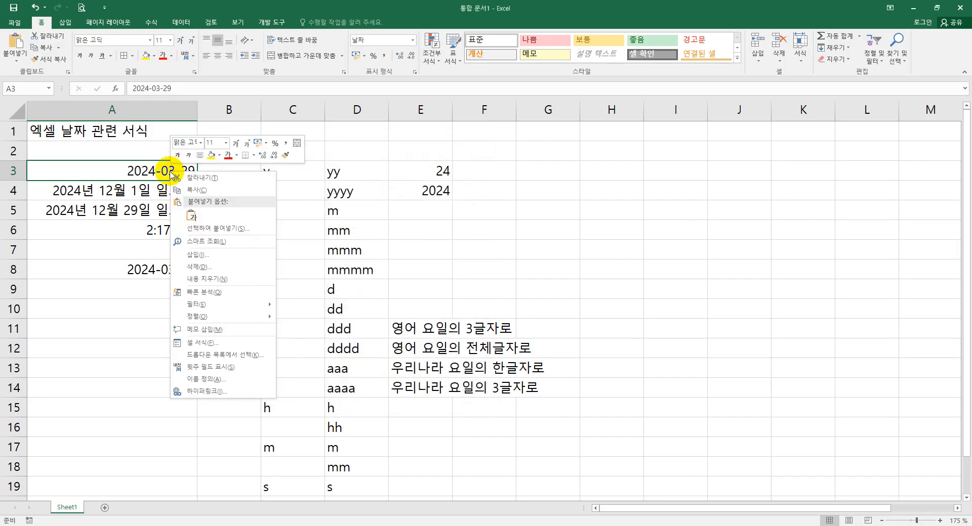
left_click(224, 344)
left_click_drag(280, 201, 444, 157)
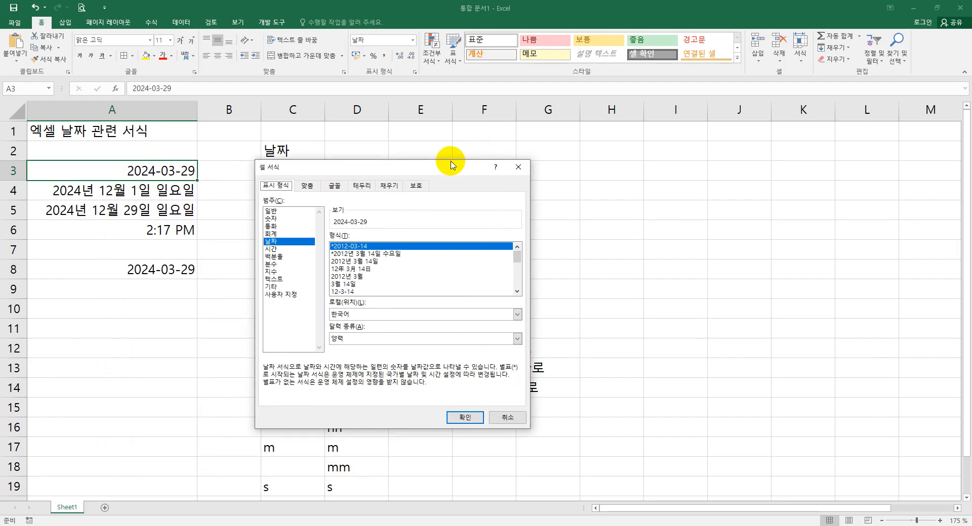
left_click(299, 295)
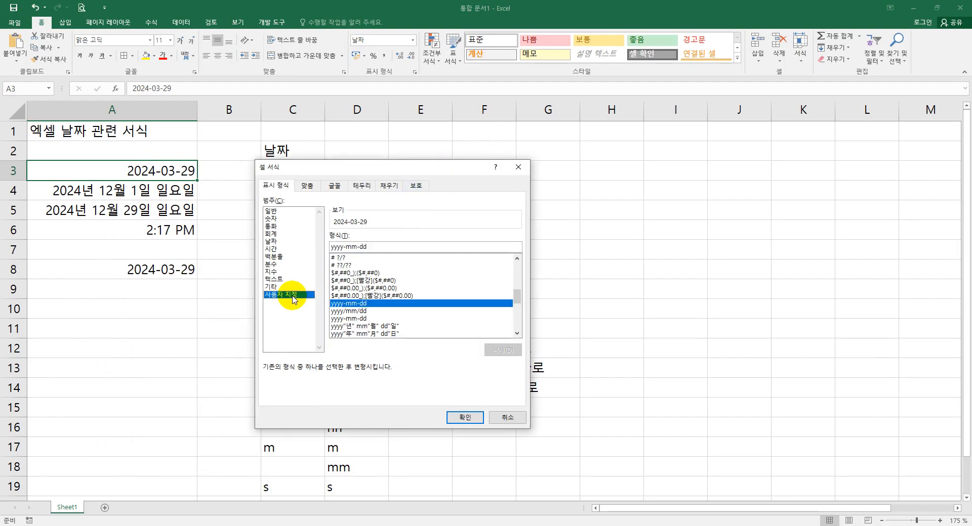
left_click(376, 246)
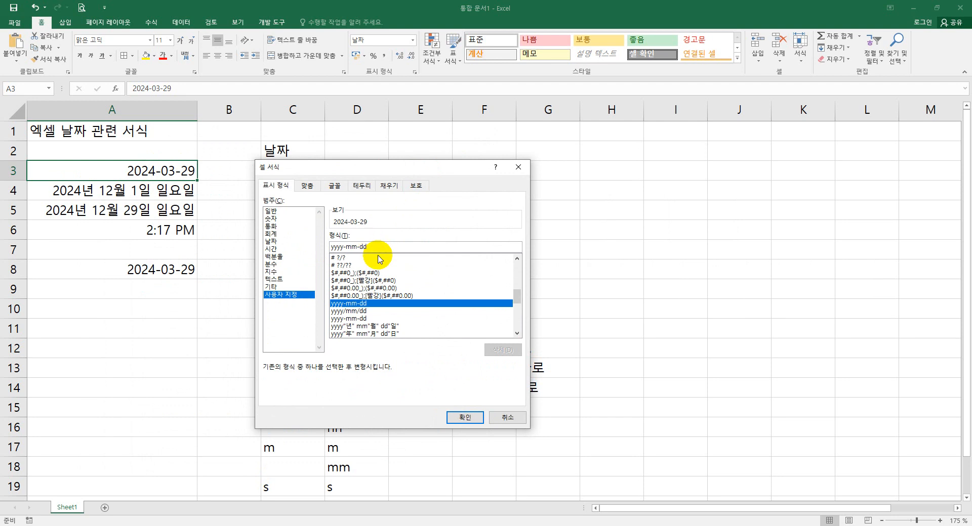
left_click_drag(337, 248, 319, 246)
key("Delete")
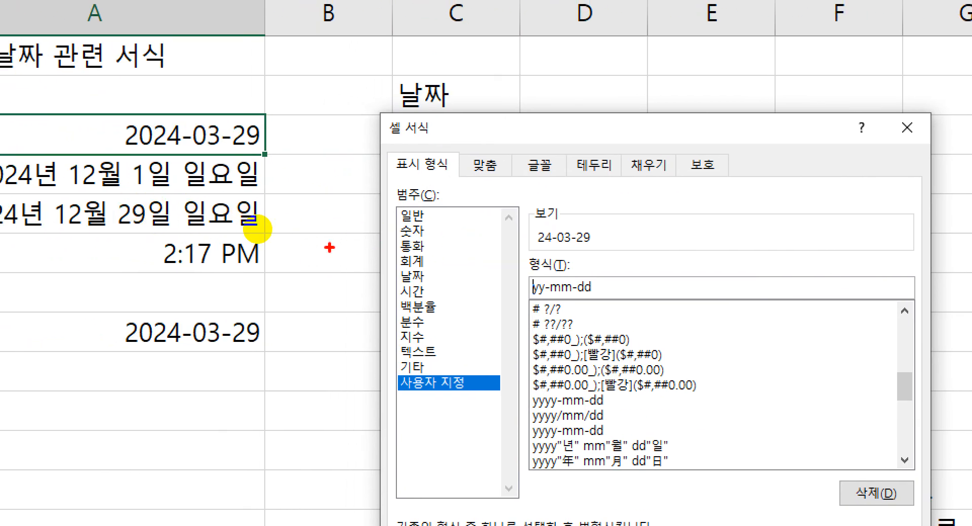
mouse_move(526, 223)
left_mouse_down()
mouse_move(555, 242)
mouse_move(602, 249)
left_mouse_up()
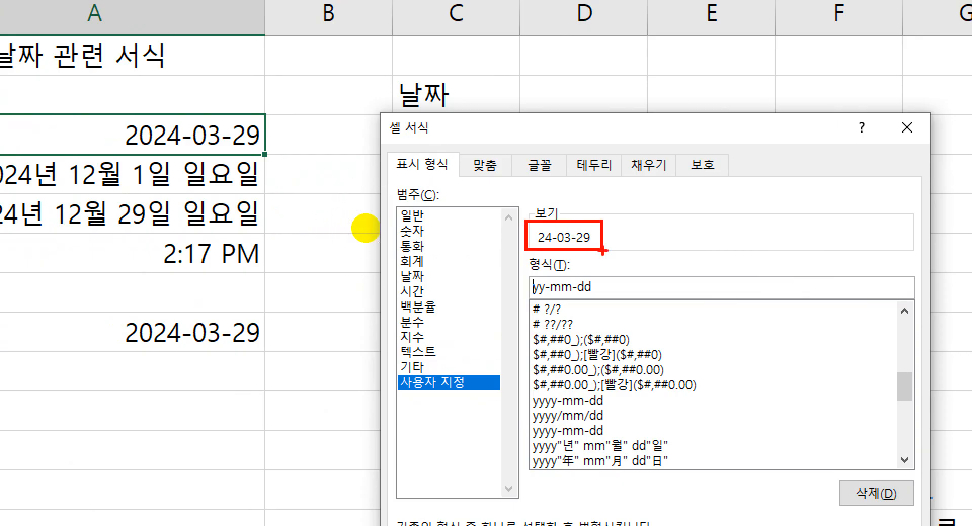
key("Escape")
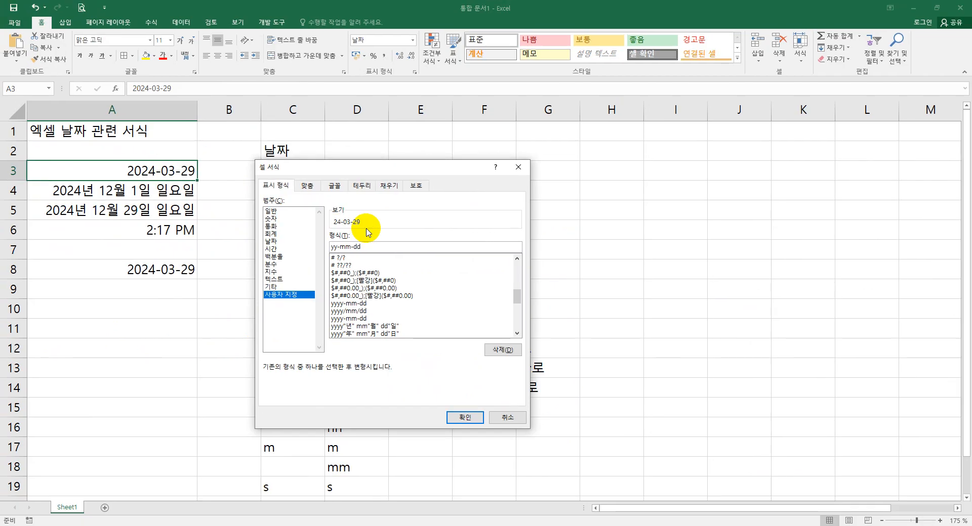
left_click(451, 417)
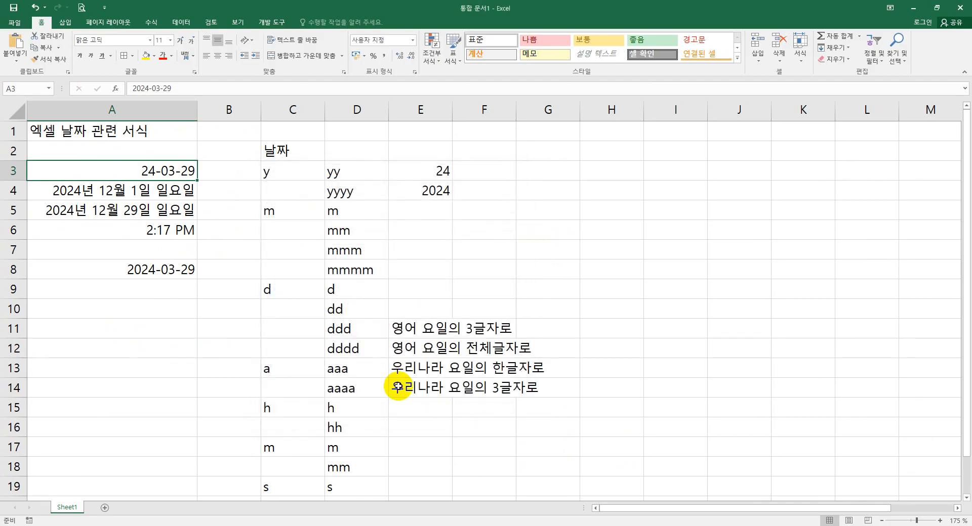
- Reopen A3's cell format and edit the custom code to yy-mmm-dd
right_click(173, 171)
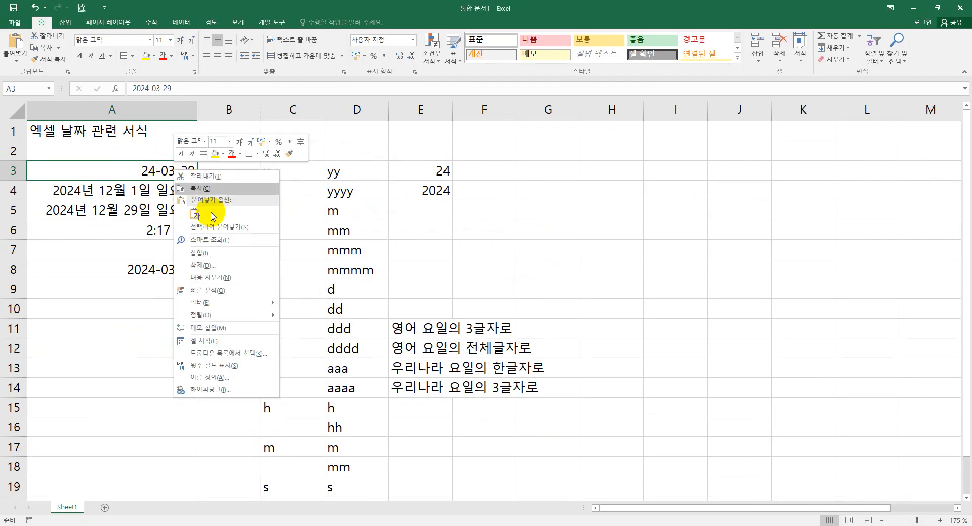
left_click(233, 343)
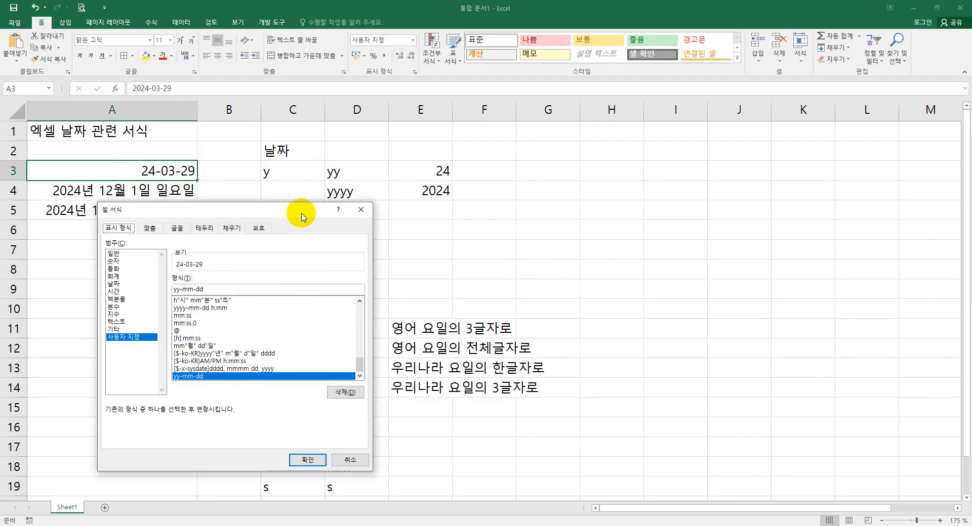
left_click_drag(273, 212, 372, 215)
left_click(286, 295)
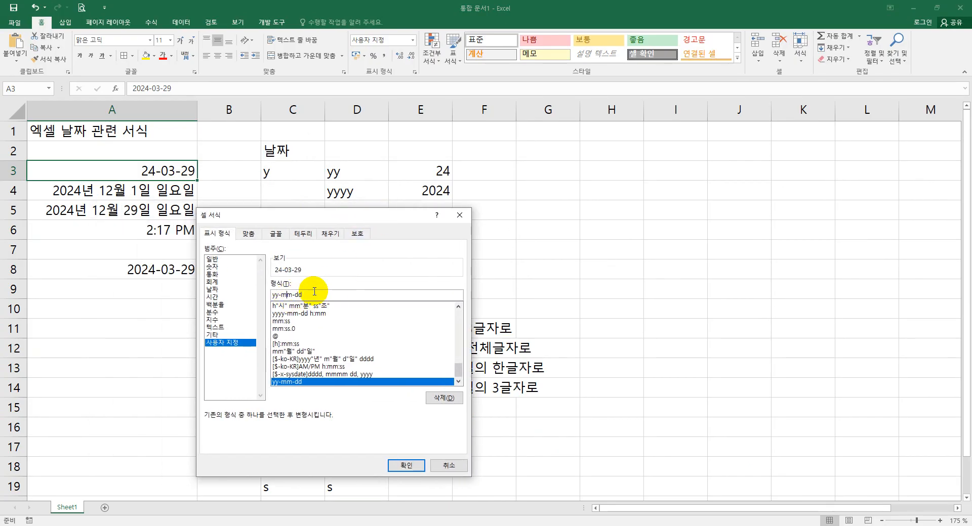
type("m")
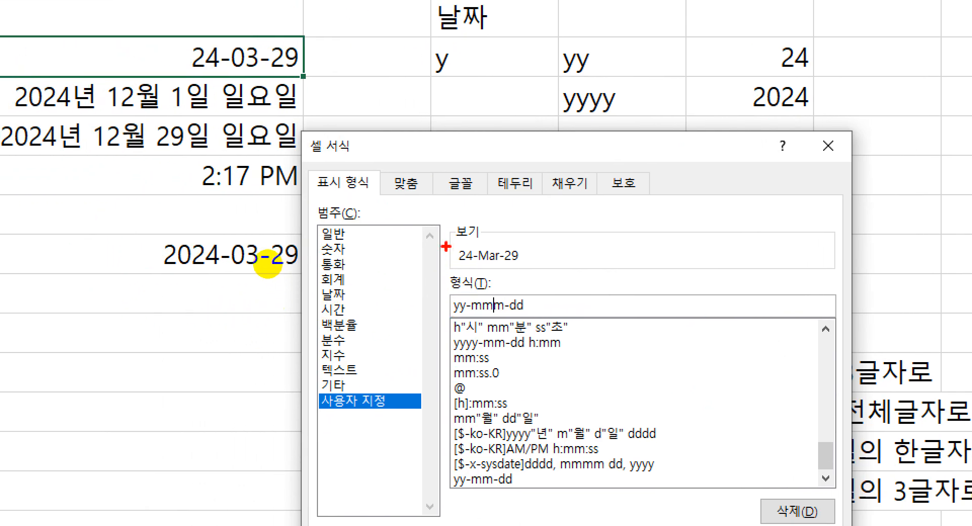
mouse_move(443, 238)
left_mouse_down()
mouse_move(463, 276)
mouse_move(551, 331)
mouse_move(564, 318)
left_mouse_up()
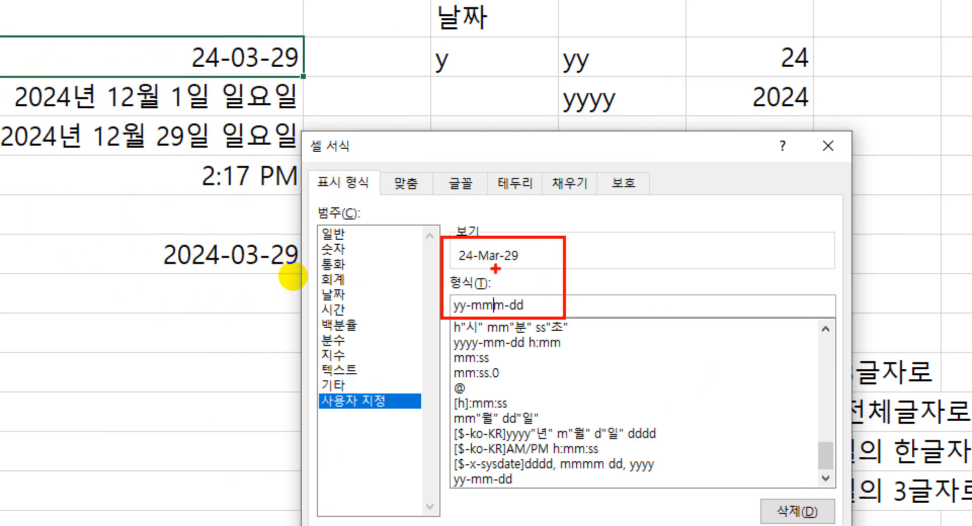
key("Escape")
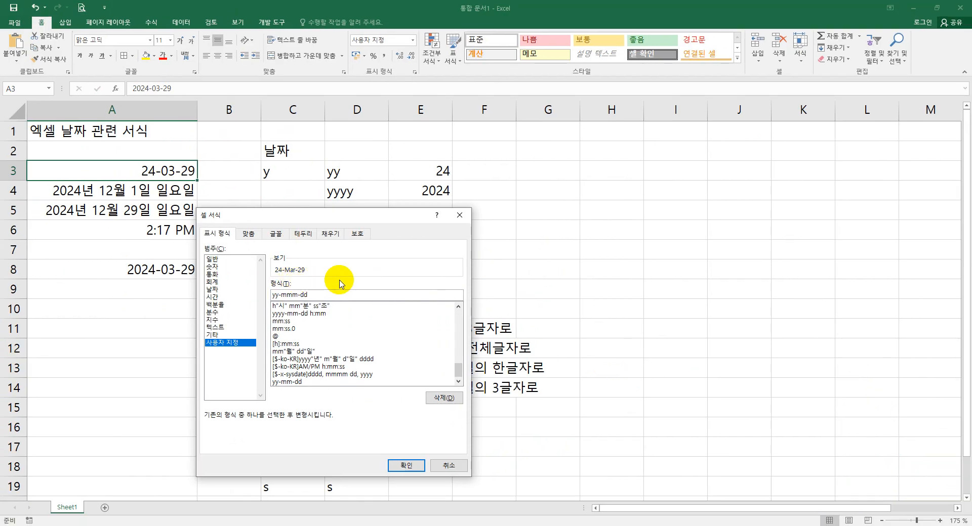
- Extend A3's custom format code to yy-mmmm-dd (aaaa) and apply it
type("m")
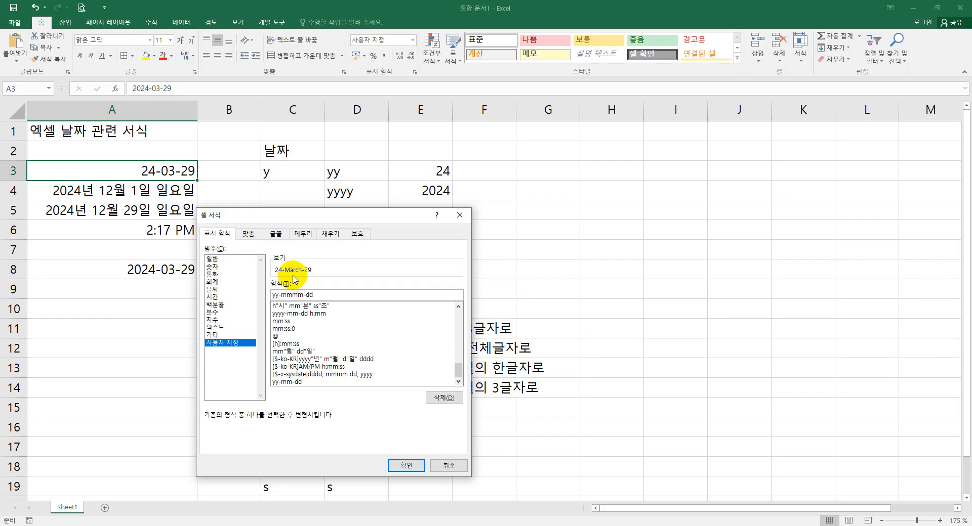
left_click(334, 297)
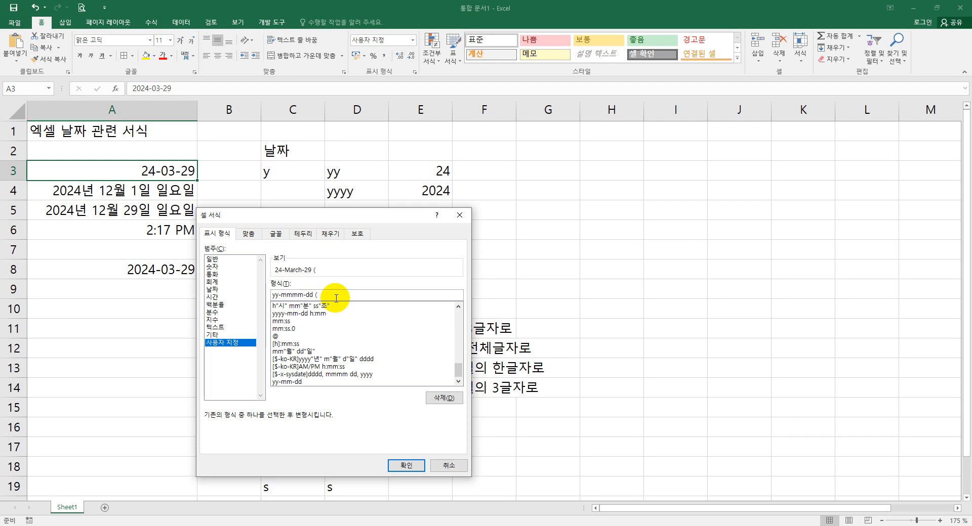
type("ddd")
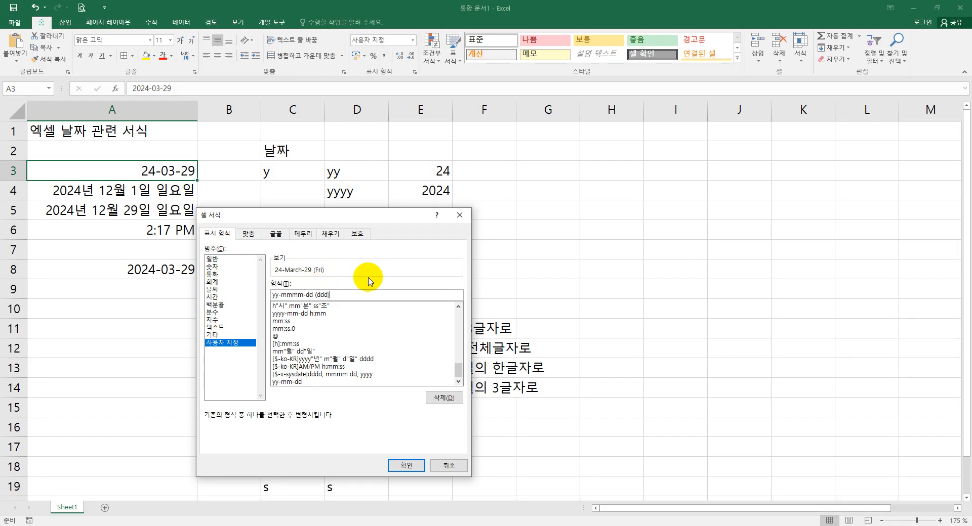
type("d")
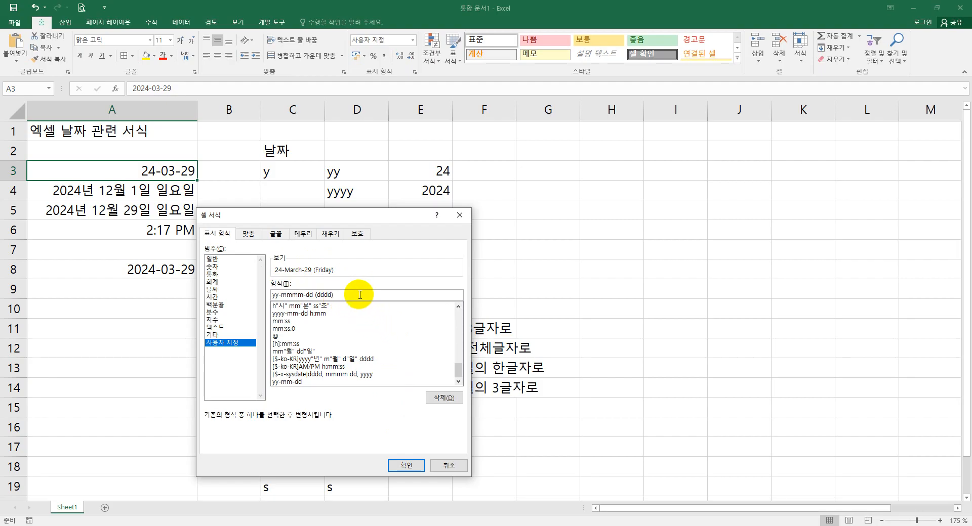
key("BackSpace")
key("BackSpace")
key("BackSpace")
key("BackSpace")
type("aaaa")
left_click(405, 466)
left_click(206, 314)
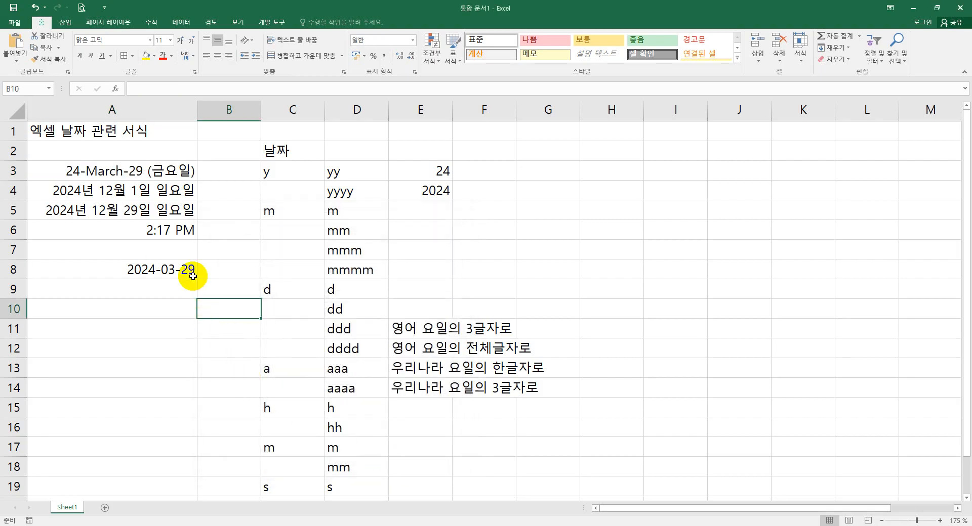
- Apply the Time number format to cell A6
left_click(176, 230)
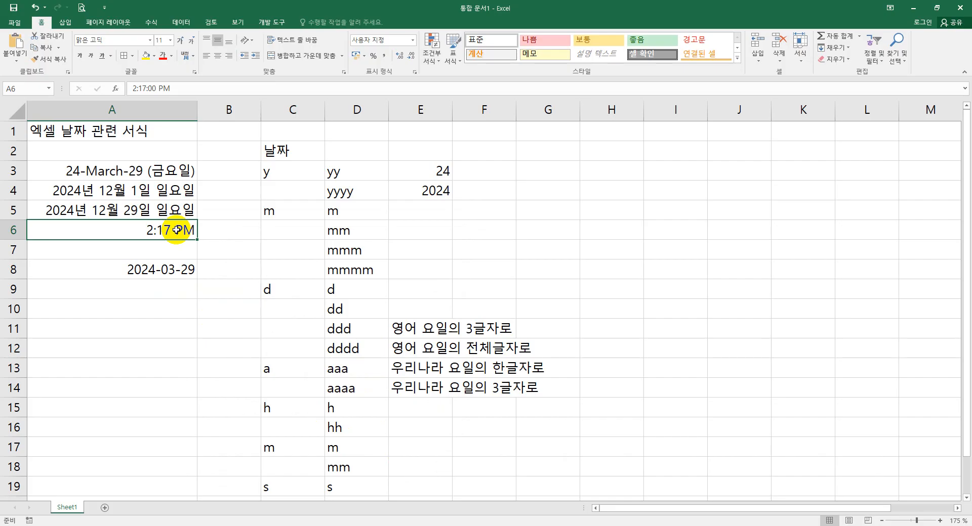
left_click(413, 40)
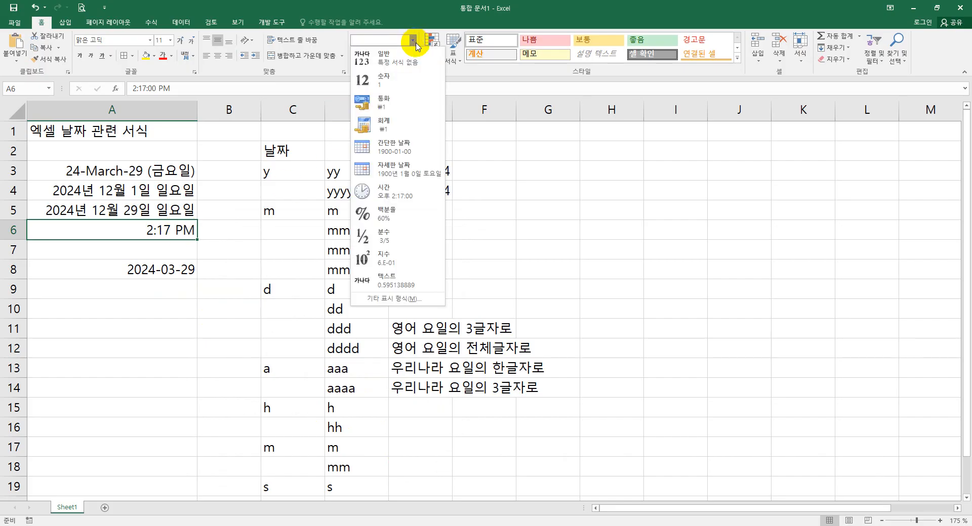
left_click(406, 193)
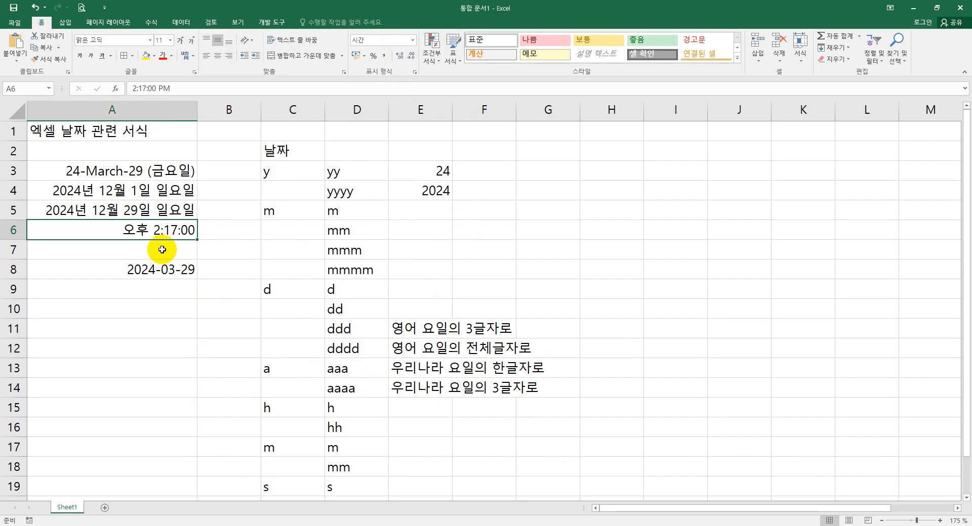
- Replace A6's format with the custom code hh:mm:ss
right_click(187, 230)
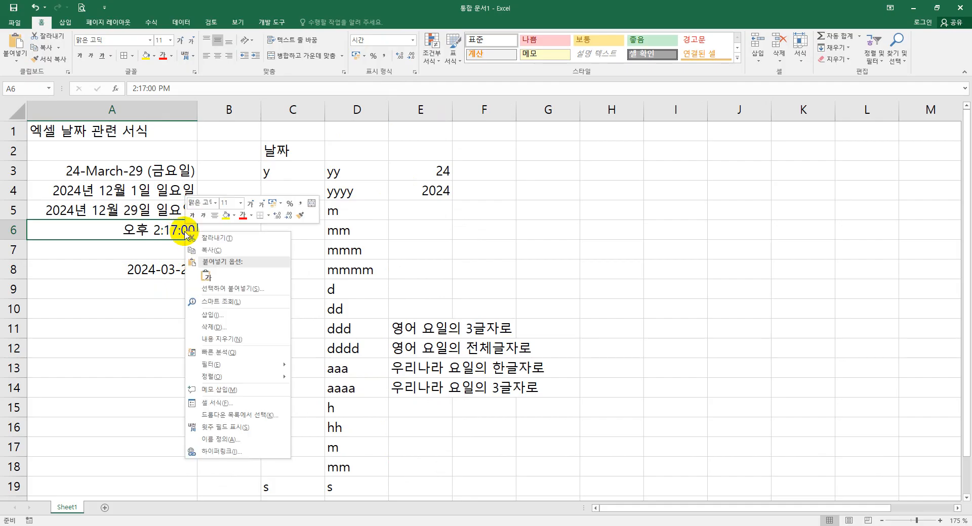
left_click(222, 404)
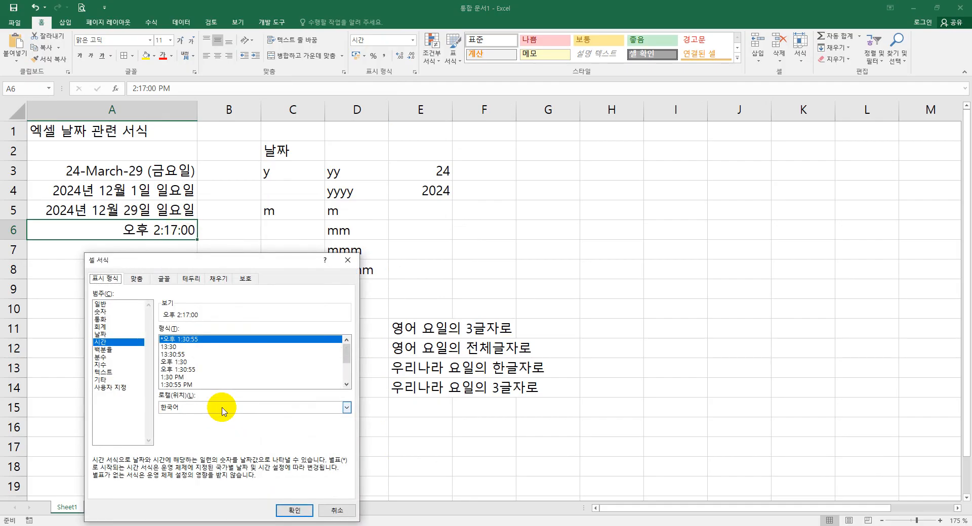
left_click(121, 388)
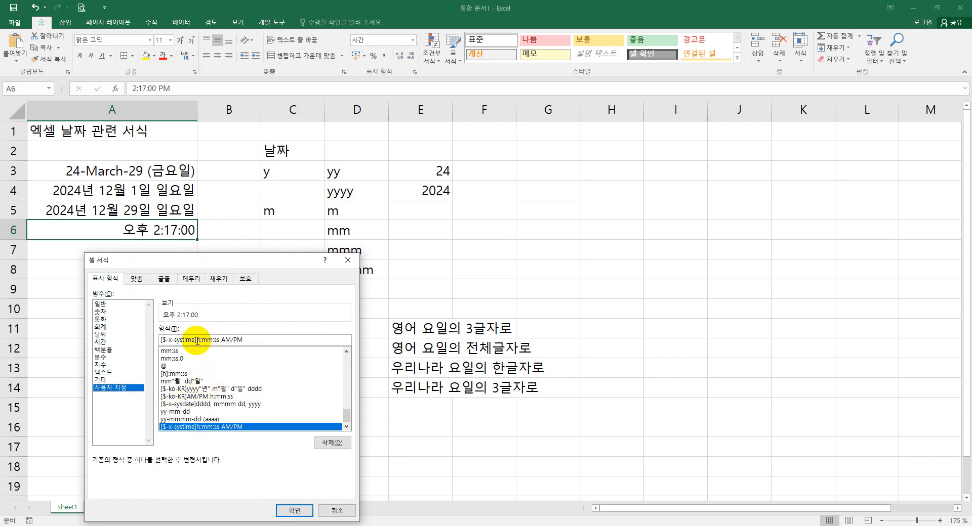
left_click_drag(197, 341, 108, 341)
key("Delete")
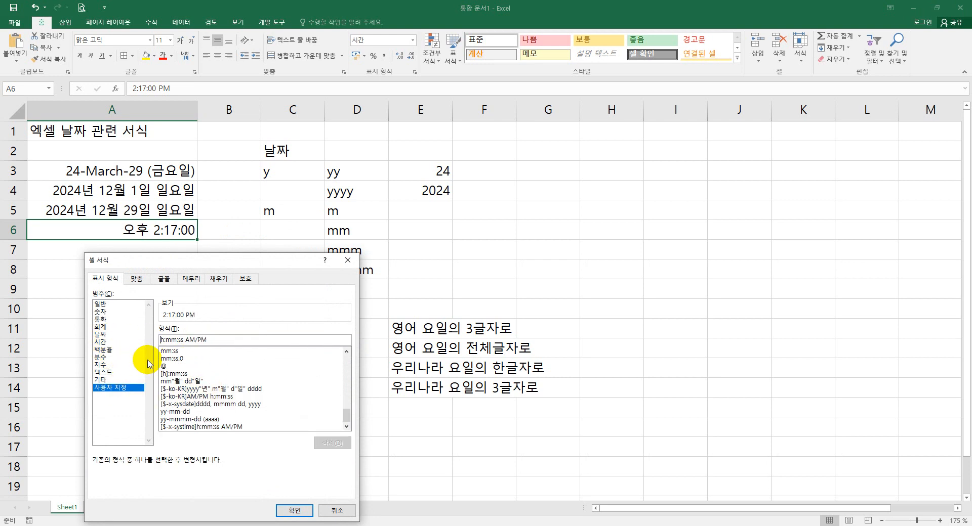
type("h")
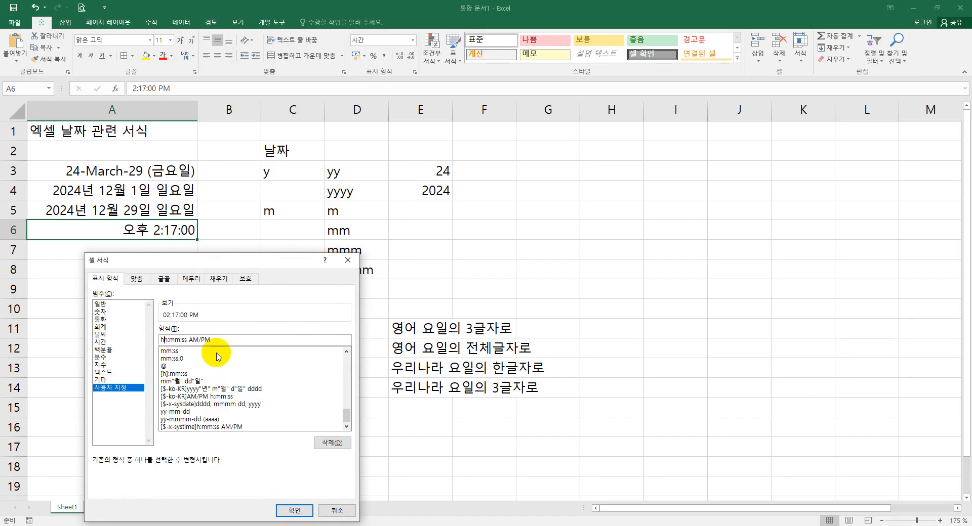
key("BackSpace")
key("BackSpace")
key("BackSpace")
key("BackSpace")
key("BackSpace")
key("BackSpace")
key("Return")
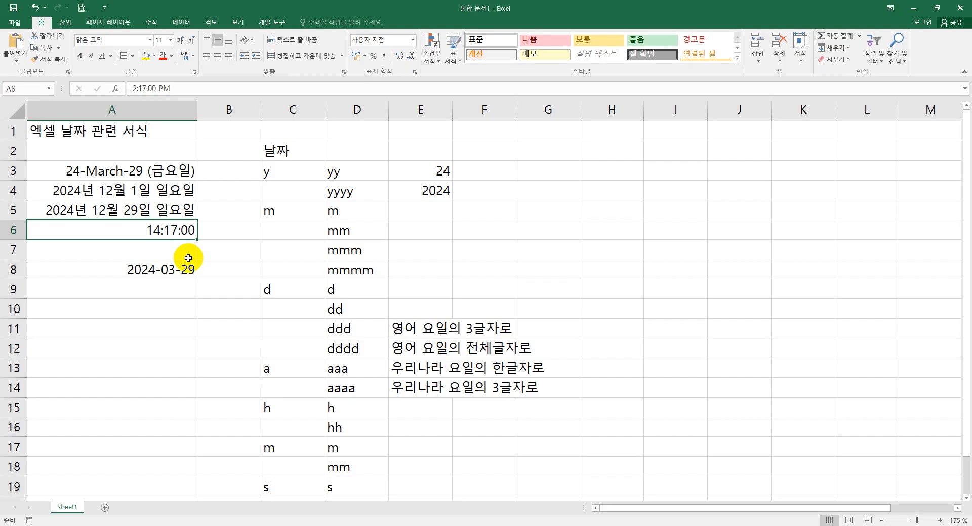
- Reopen A6's cell format and change the custom code to hh:mm:ss AM/PM
right_click(178, 232)
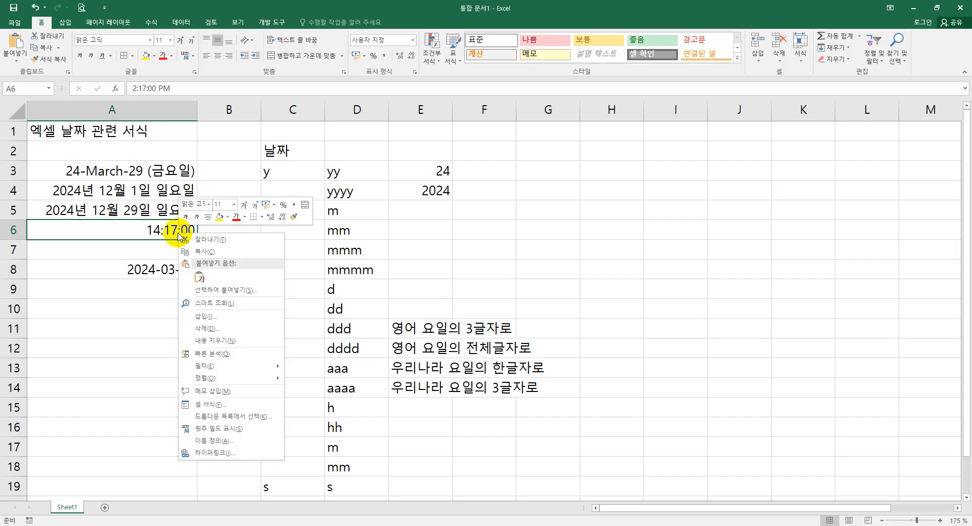
left_click(223, 404)
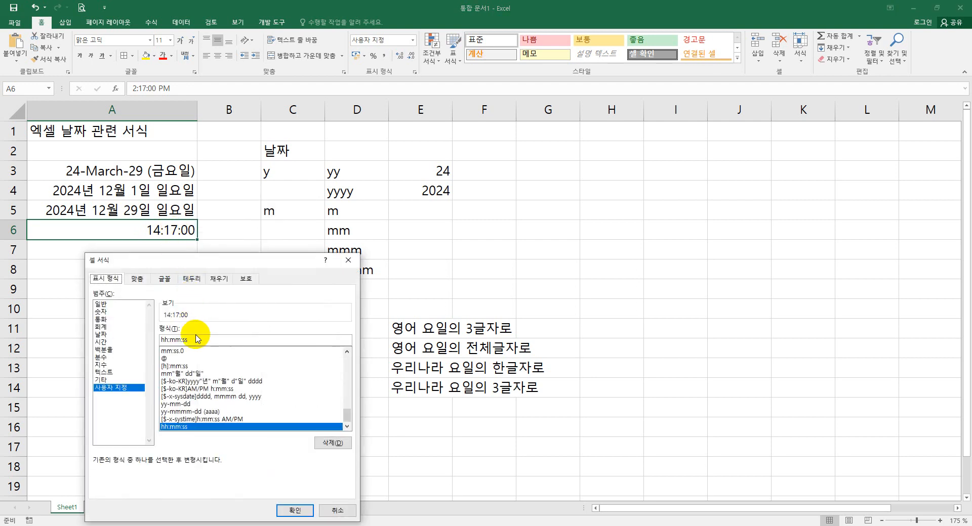
left_click(262, 339)
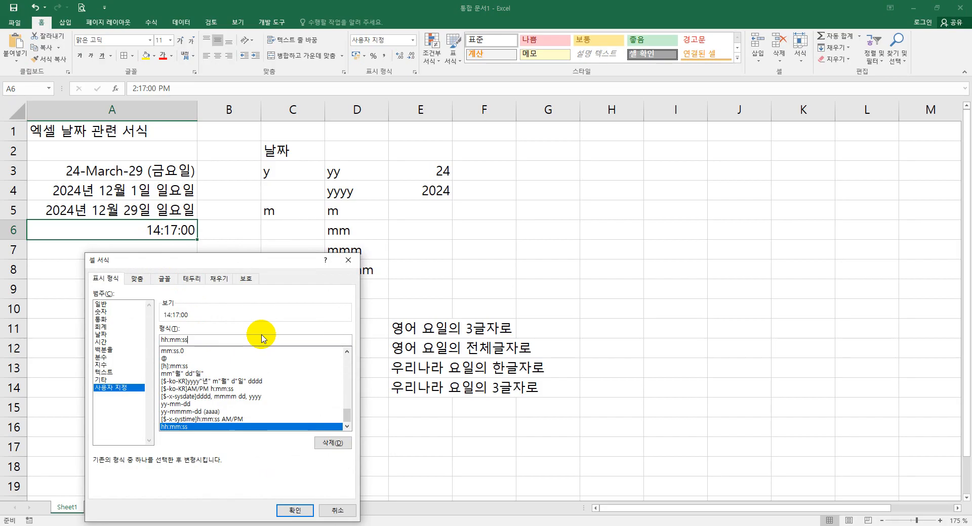
type("A")
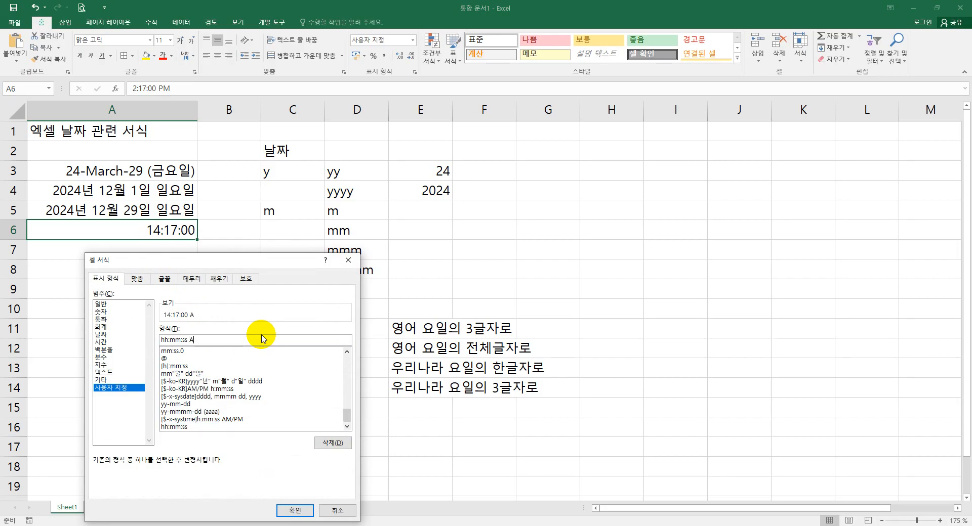
type("M/PM")
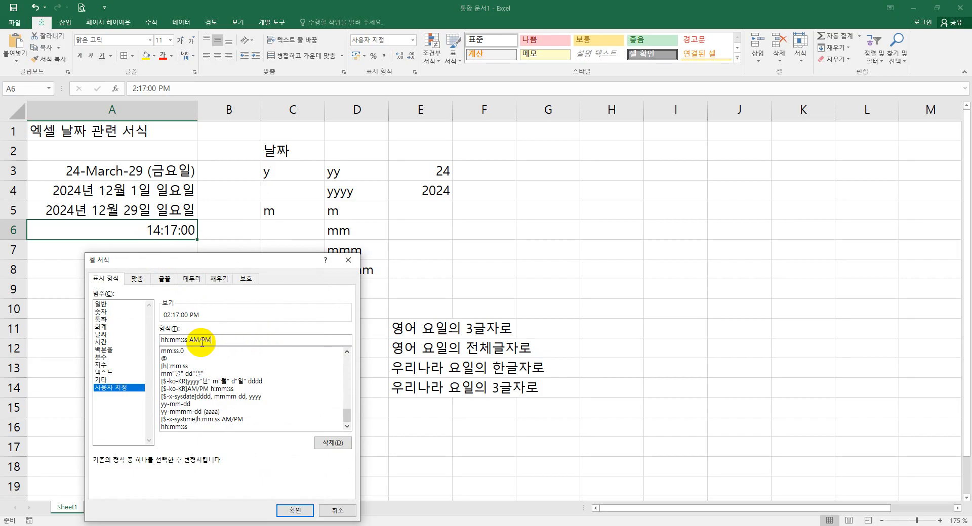
left_click(292, 511)
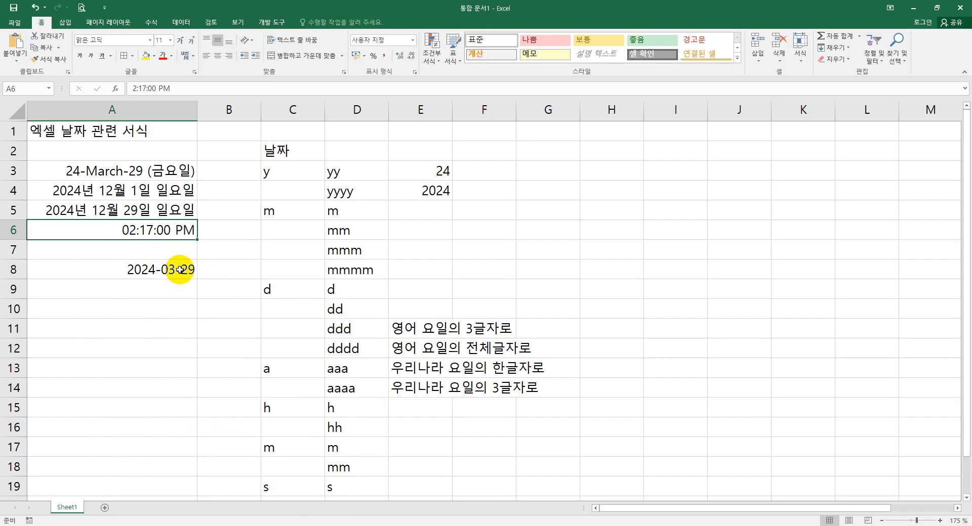
- Enter 24.3.7 in cell A10
left_click(167, 313)
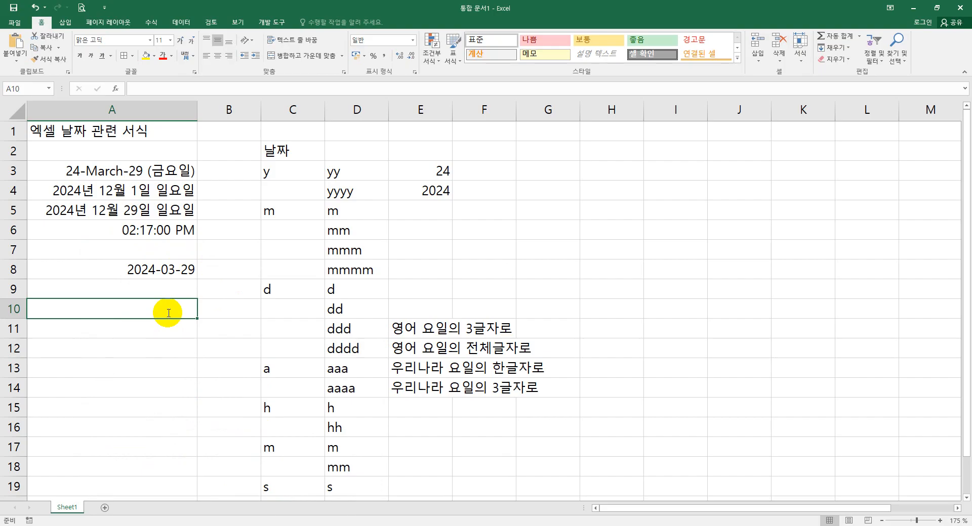
type("24.3.7")
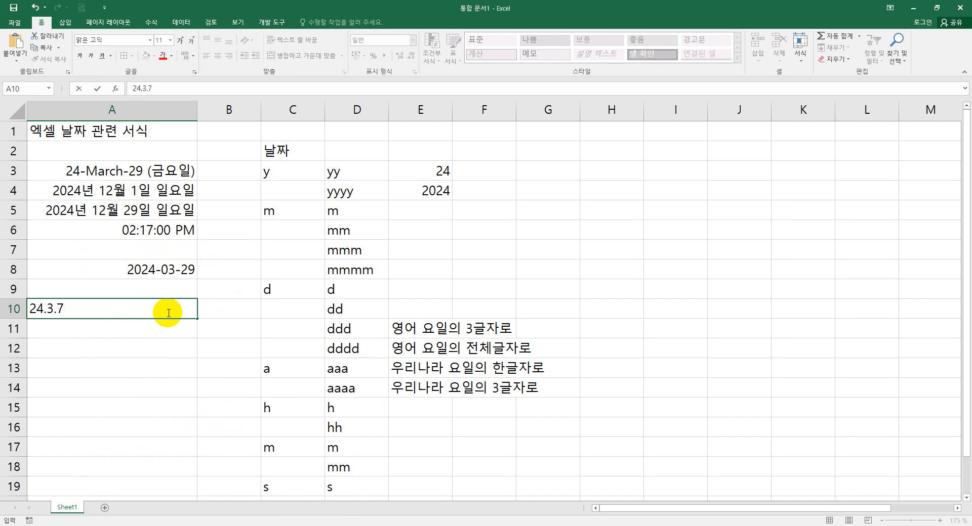
key("Return")
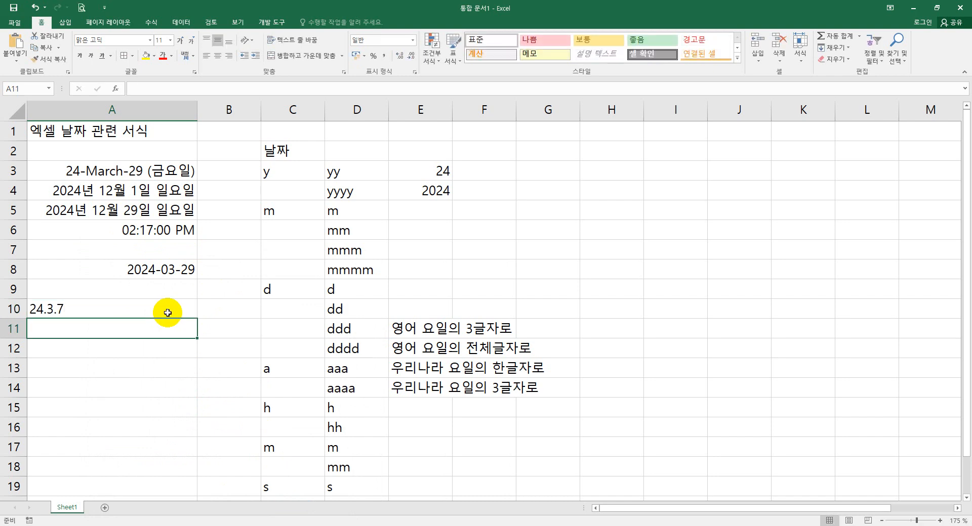
- Try to apply the custom format yyyy-mm-dd to cell A10
left_click(133, 310)
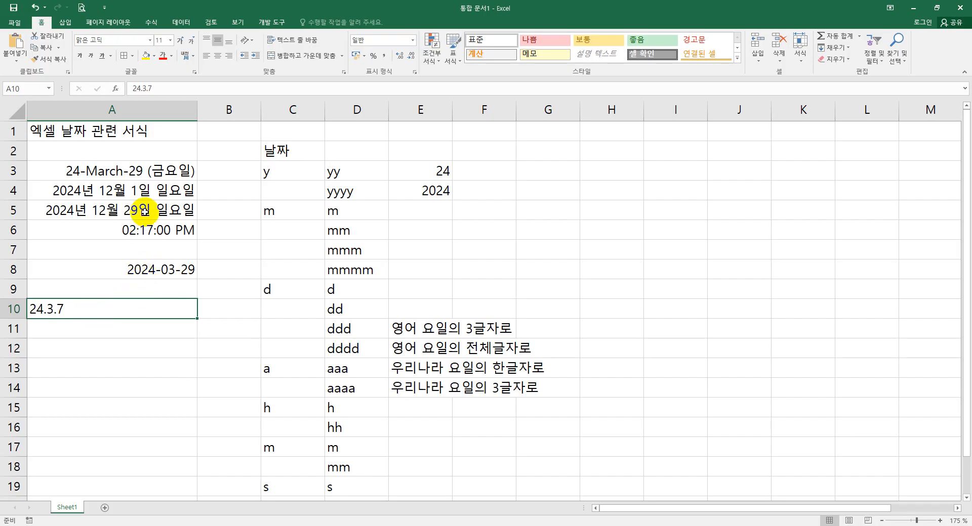
right_click(100, 309)
left_click(126, 255)
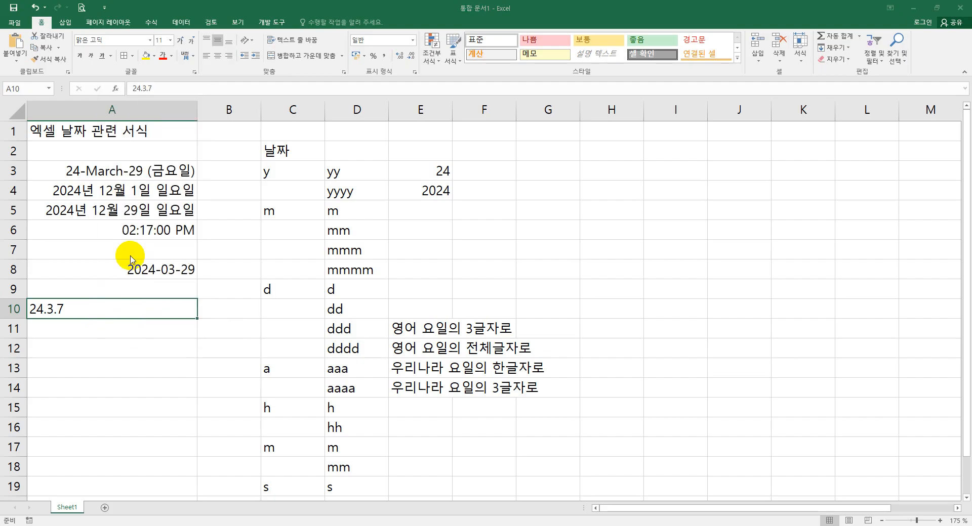
left_click_drag(97, 130, 403, 124)
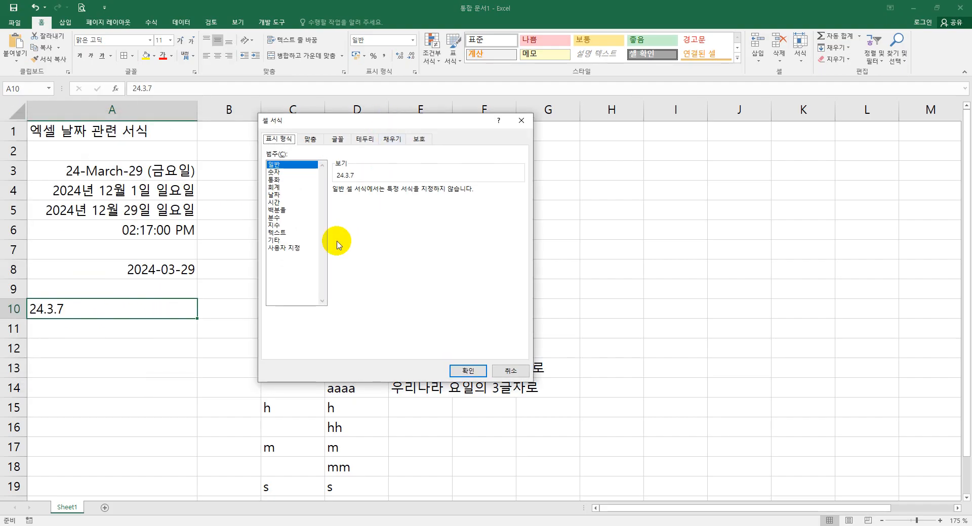
left_click(284, 248)
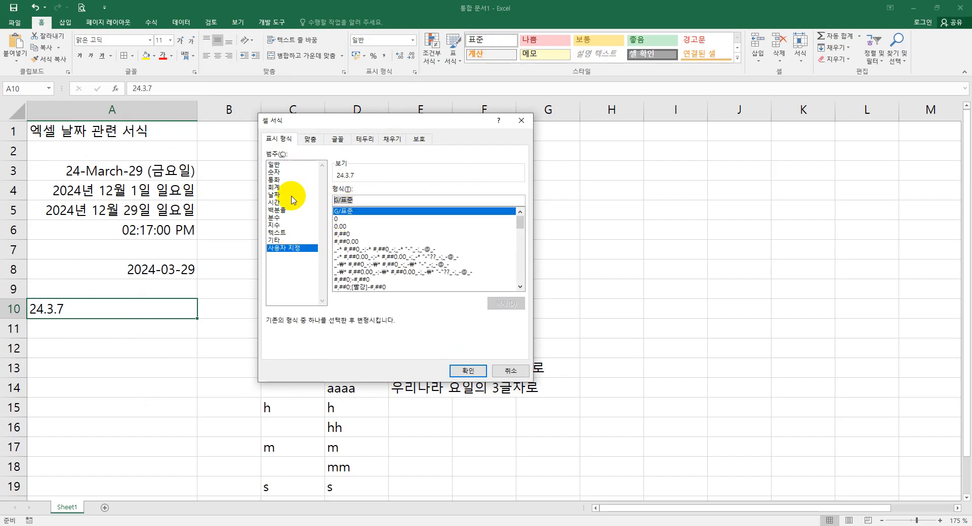
type("yyyy")
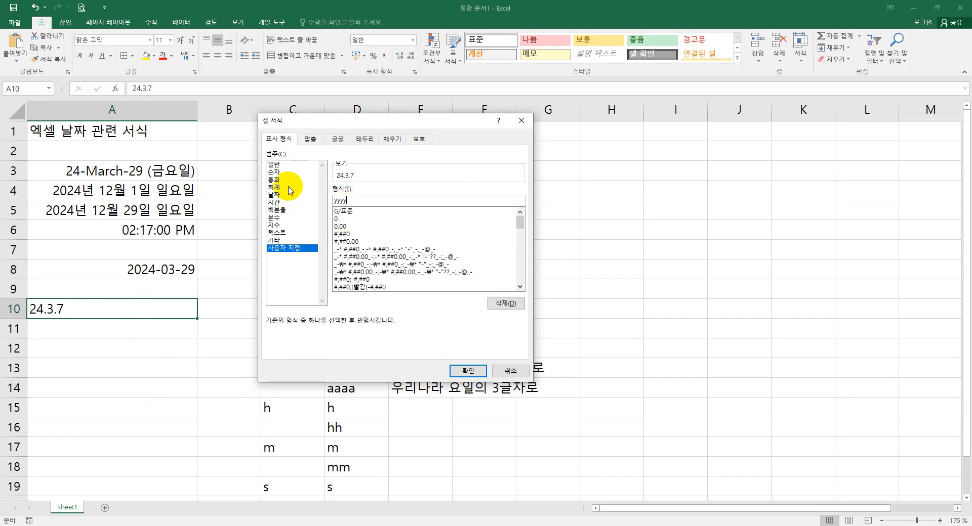
type("-mm-dd")
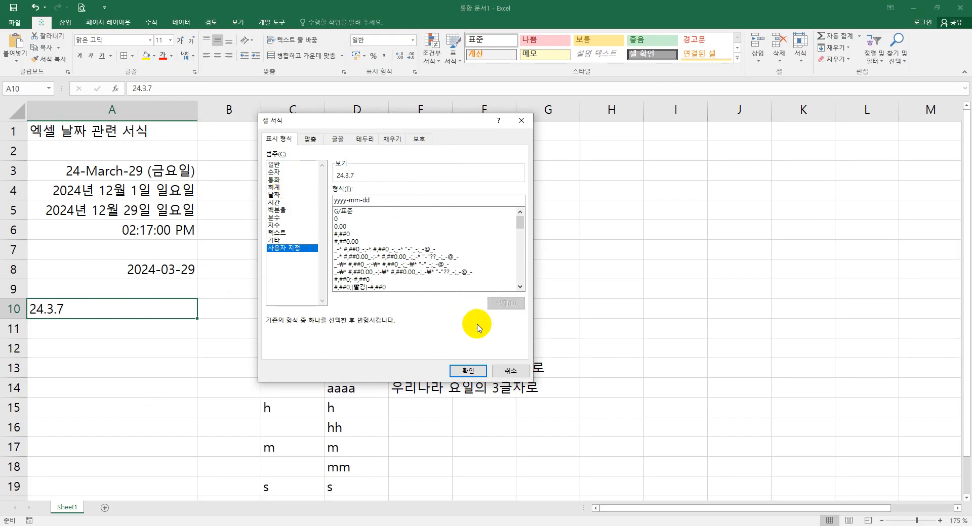
left_click(468, 371)
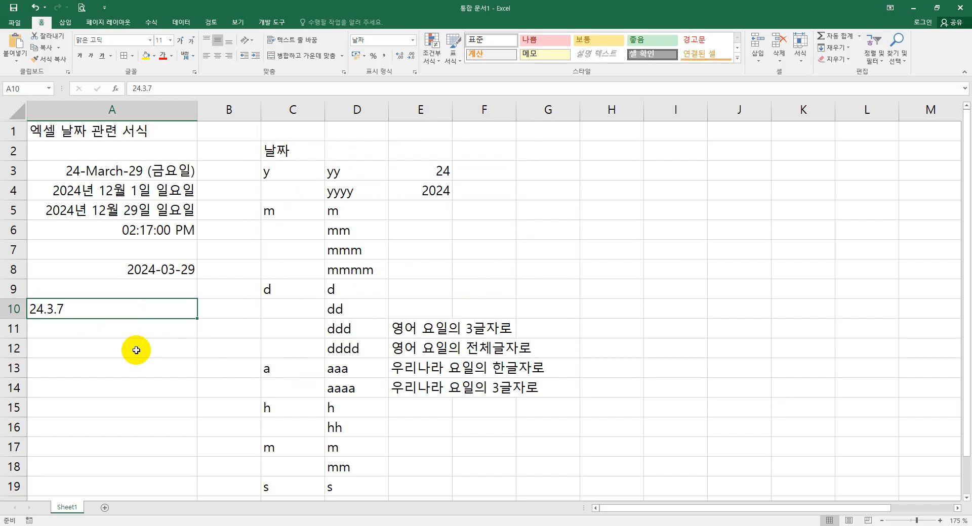
- Enter the formula =A10+5 in cell A11
left_click(71, 328)
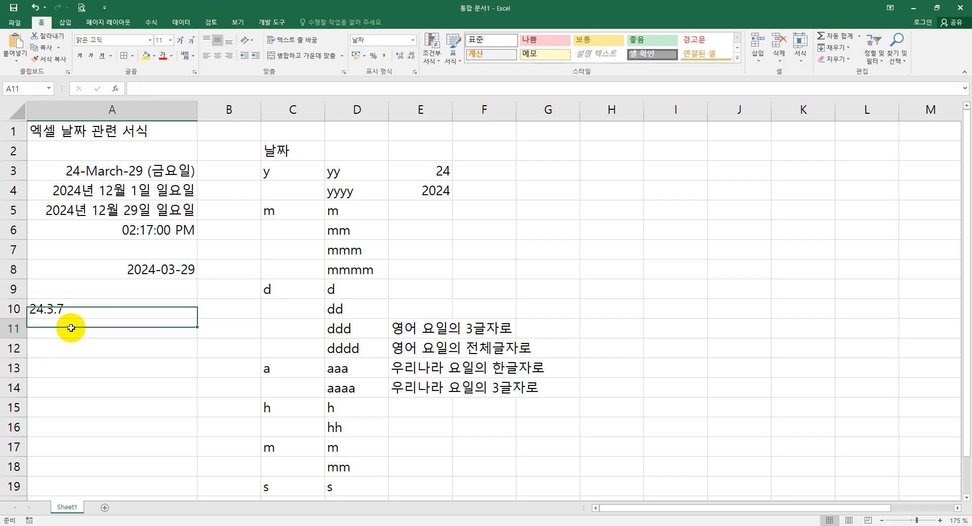
type("=")
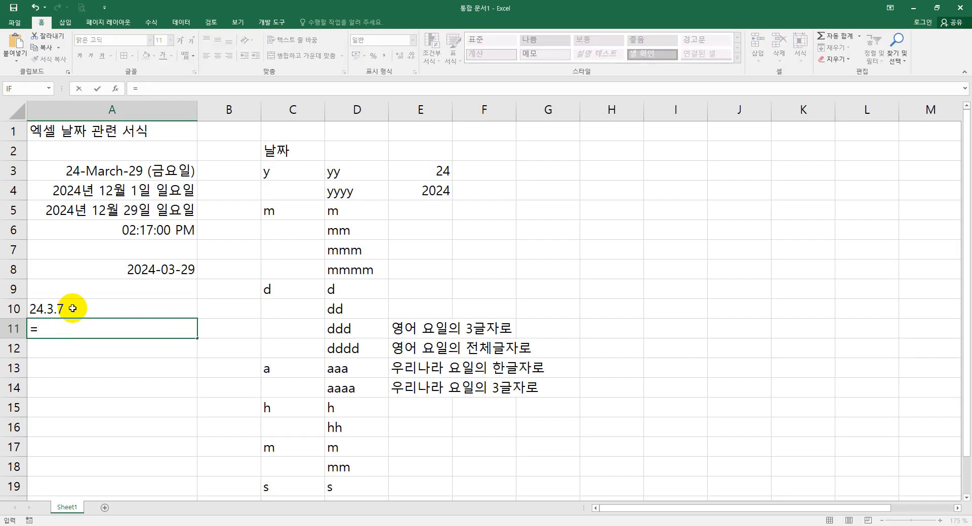
left_click(72, 308)
type("+50")
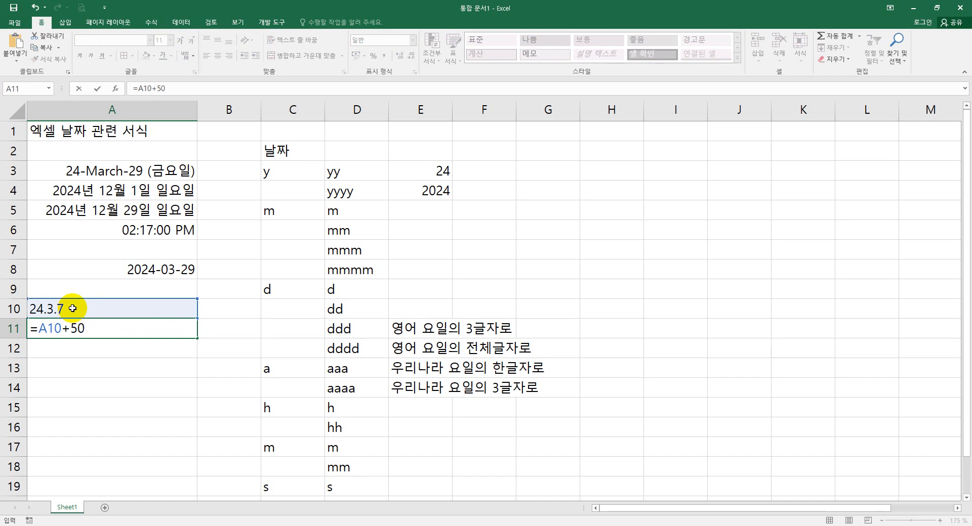
key("Return")
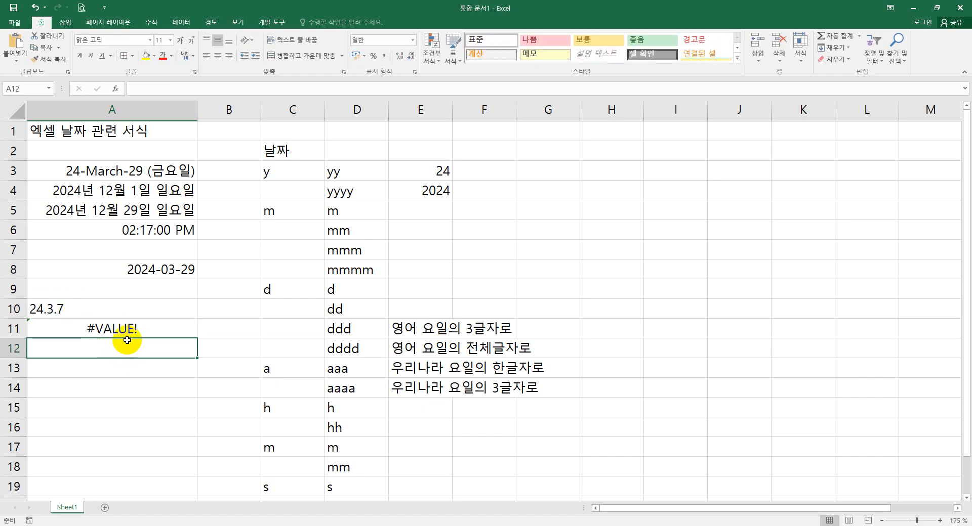
- Enter the date 24-3-7 in cell A13
left_click(125, 329)
left_click(87, 361)
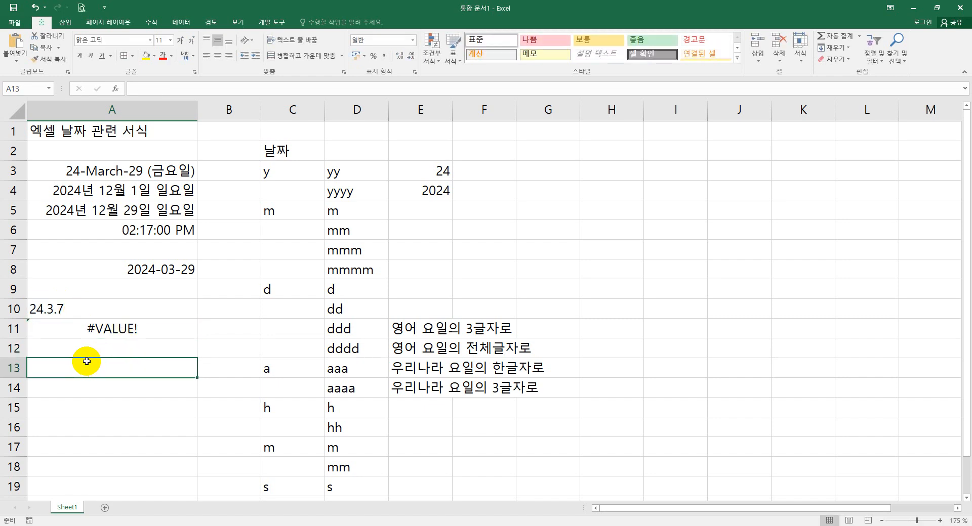
type("24-")
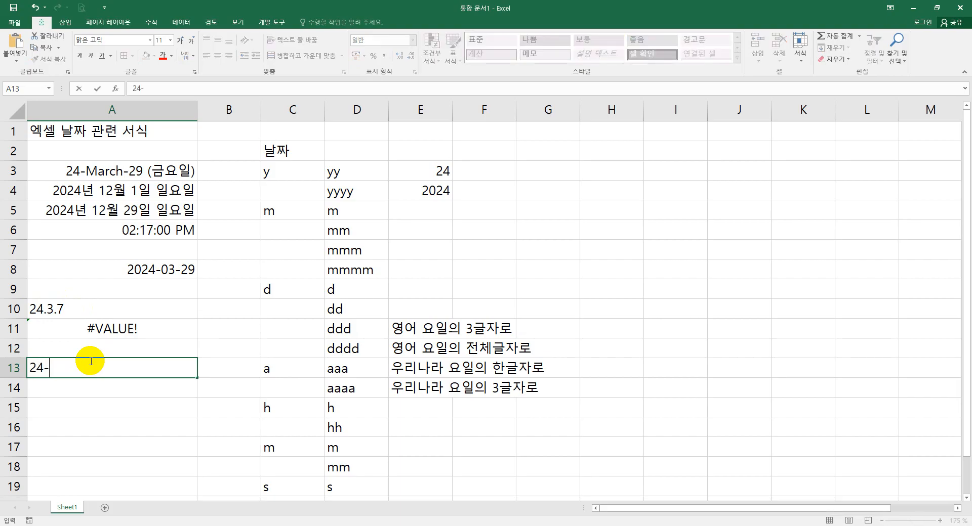
type("03-07")
key("Return")
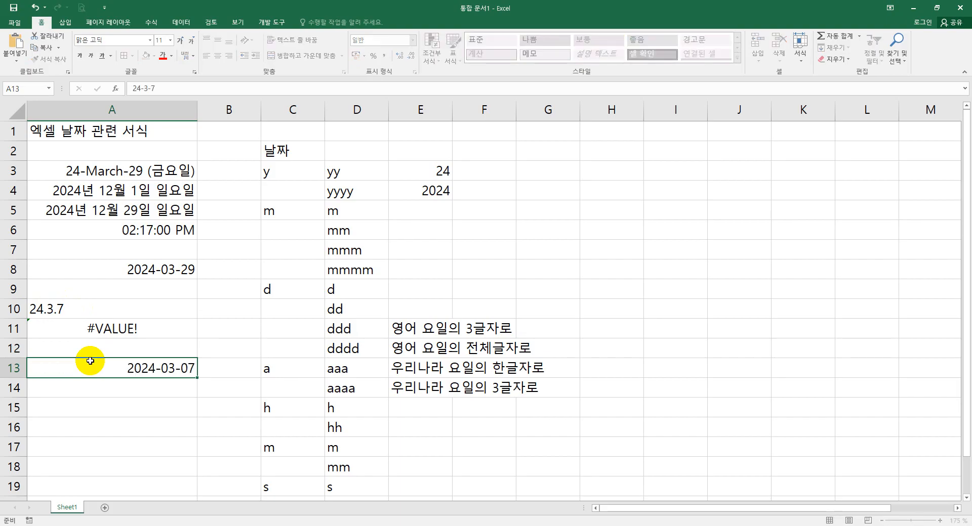
- Enter the formula =A13+50 in cell A14
left_click(158, 371)
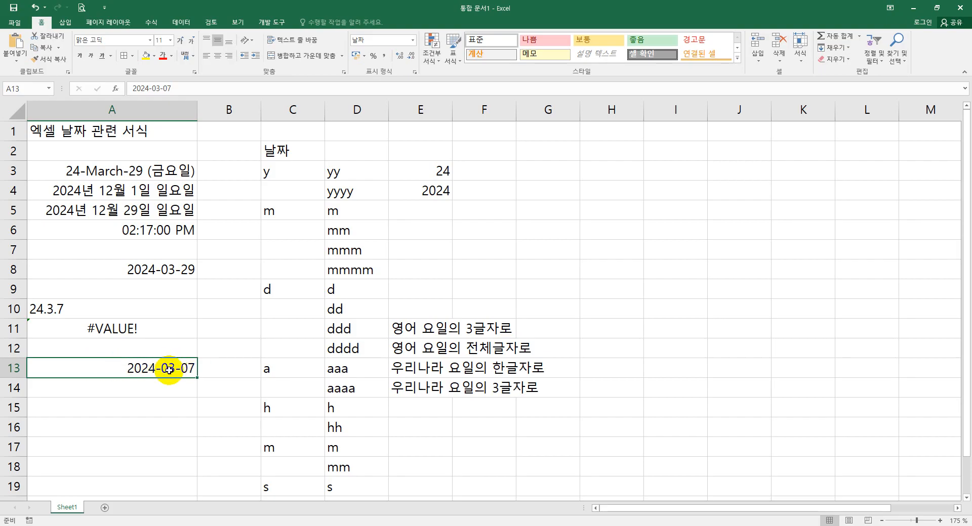
left_click(137, 389)
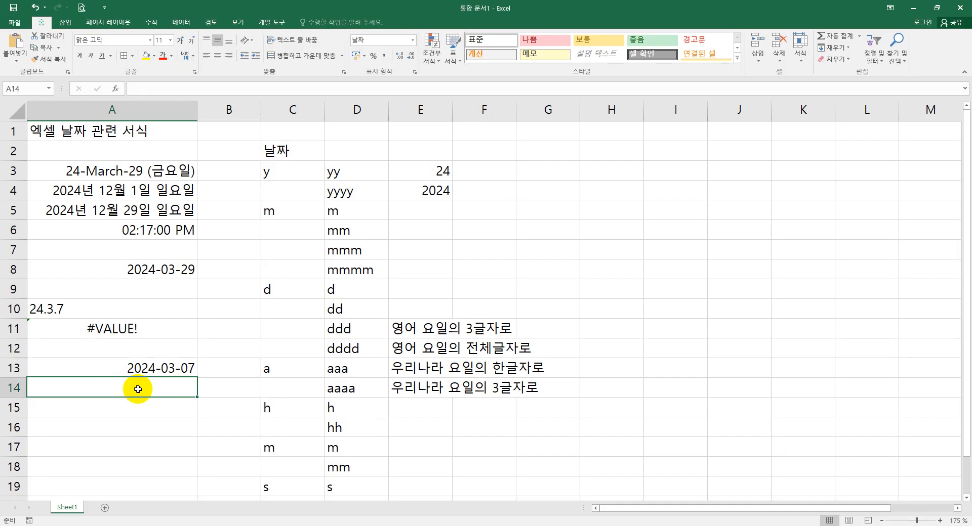
type("=")
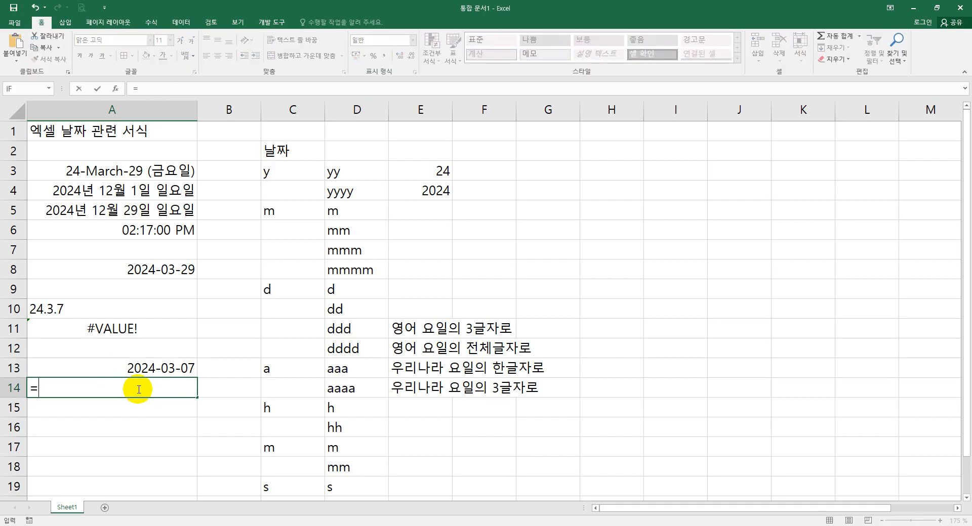
left_click(154, 368)
type("+50")
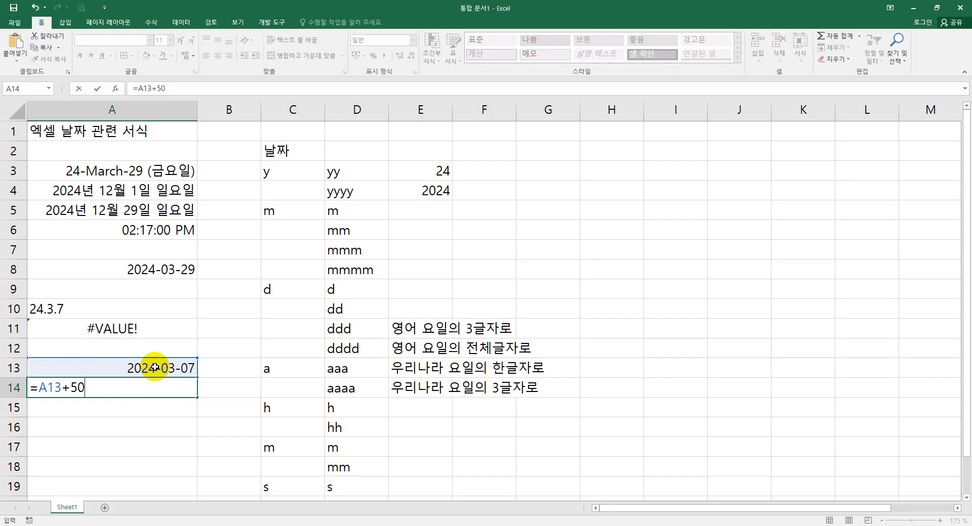
key("Return")
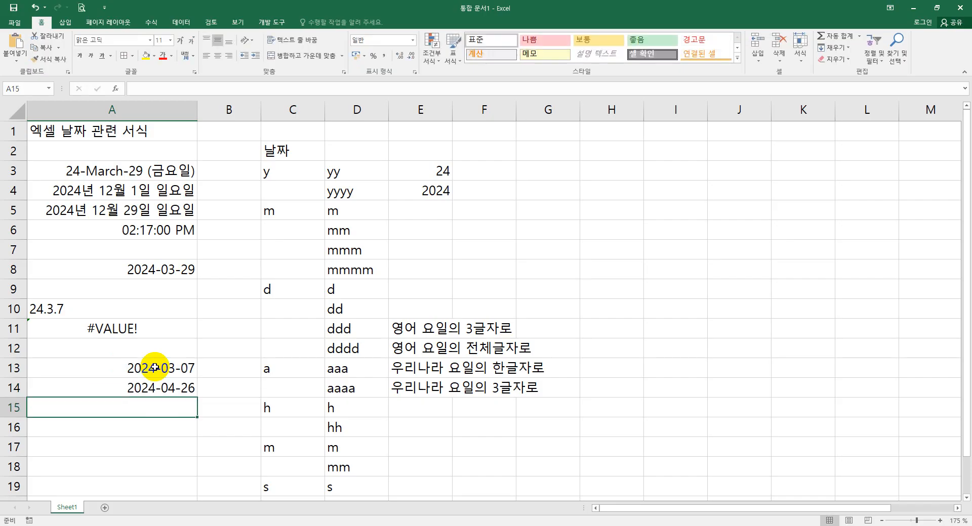
- Apply the custom date format yy.m.d to cell A13
left_click(168, 390)
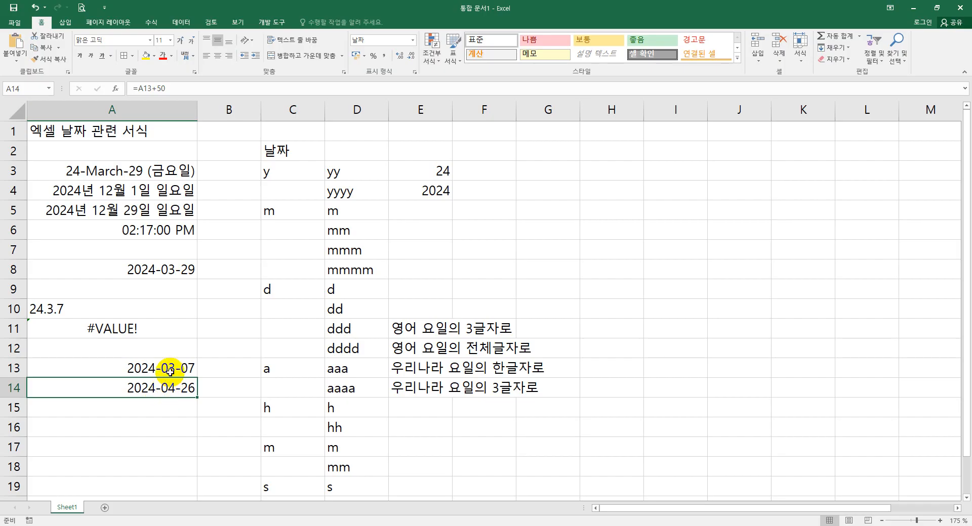
left_click(170, 370)
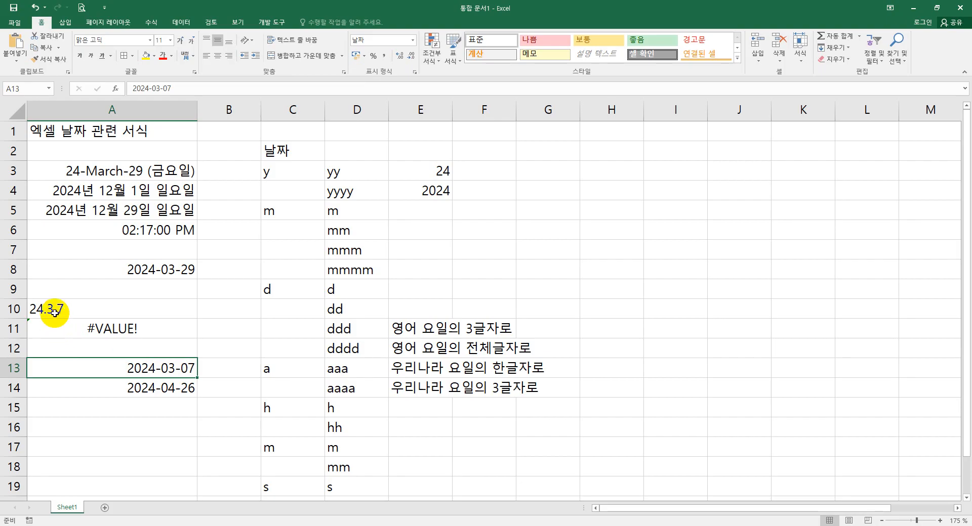
right_click(168, 370)
left_click(198, 313)
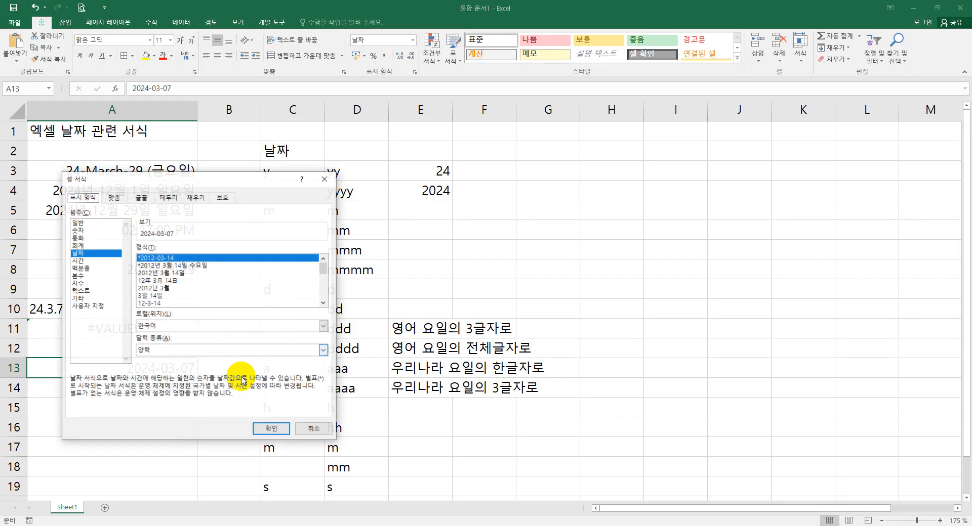
left_click_drag(217, 176, 420, 151)
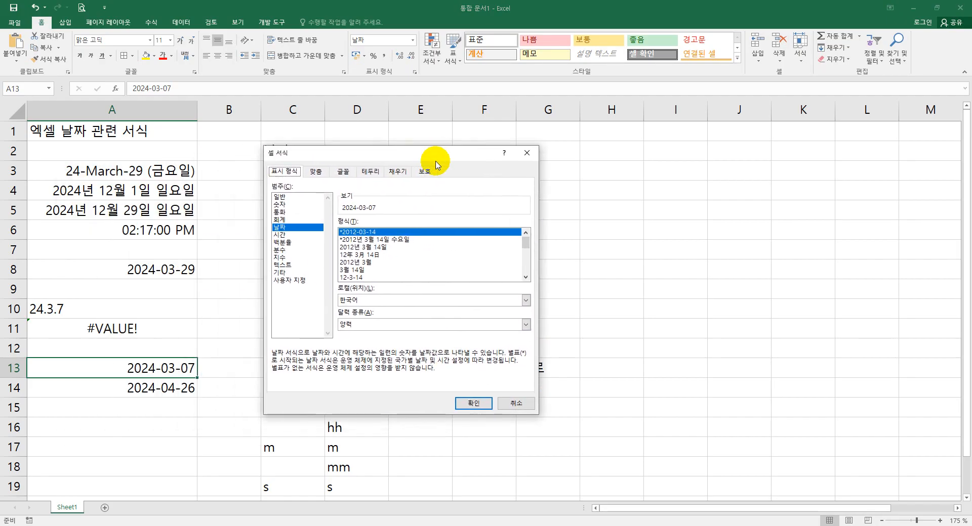
left_click(300, 280)
left_click_drag(377, 233, 339, 232)
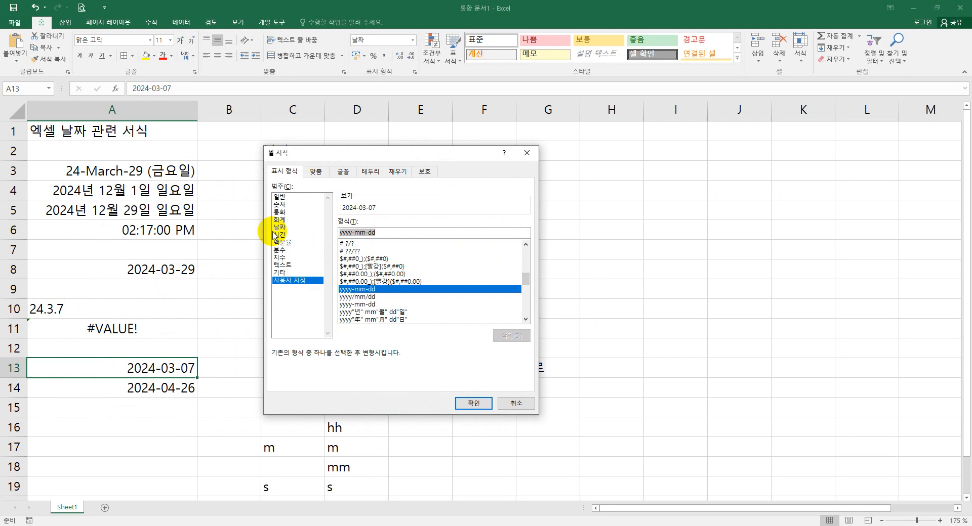
type("yy.")
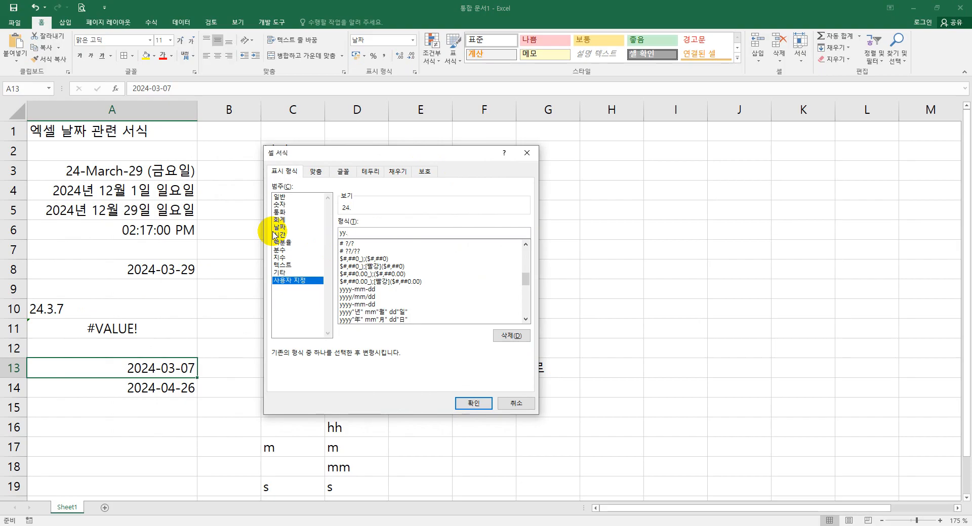
type("m.d")
left_click(472, 403)
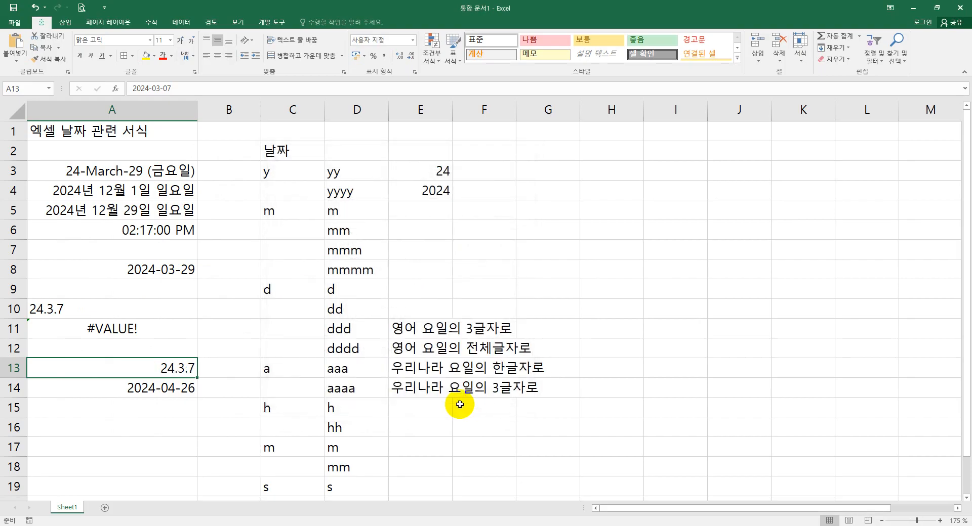
- Compare the contents of cells A10 and A13 by selecting each in turn
left_click(66, 309)
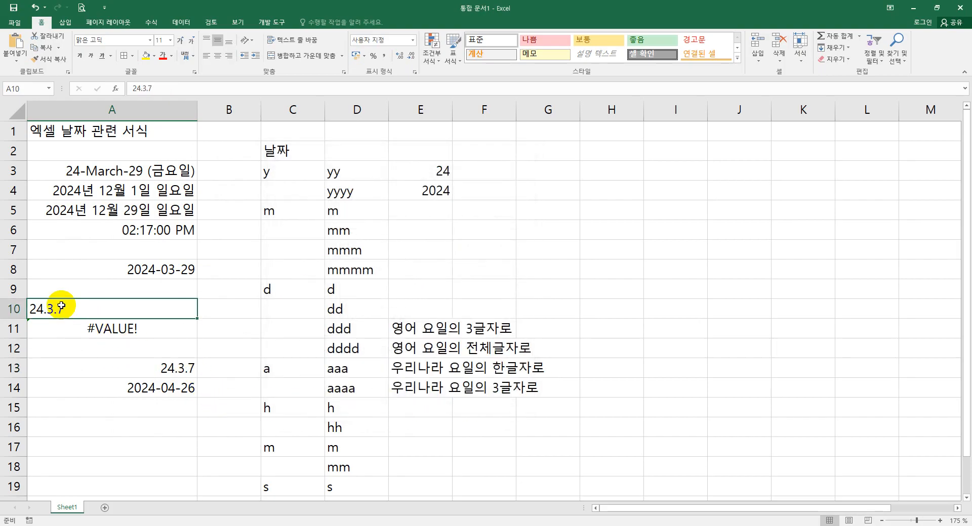
left_click(152, 370)
left_click(68, 305)
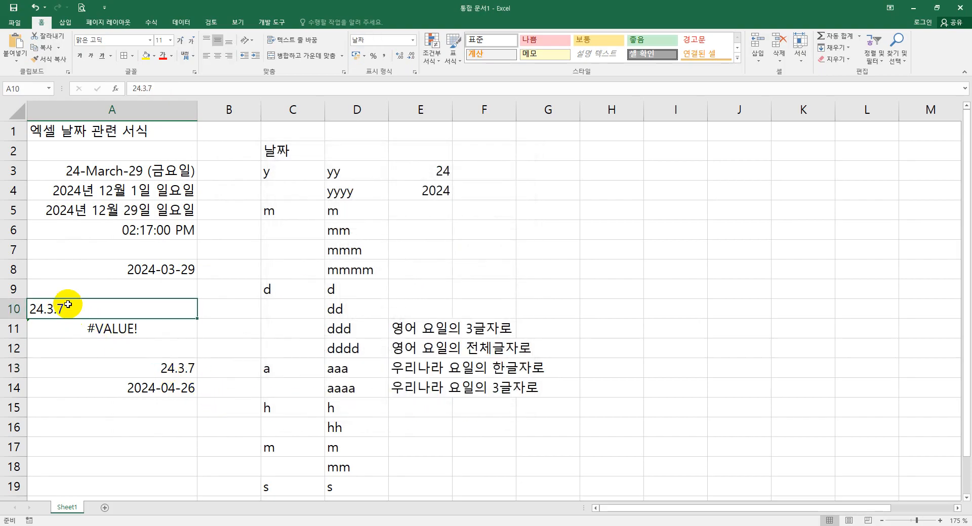
left_click(162, 368)
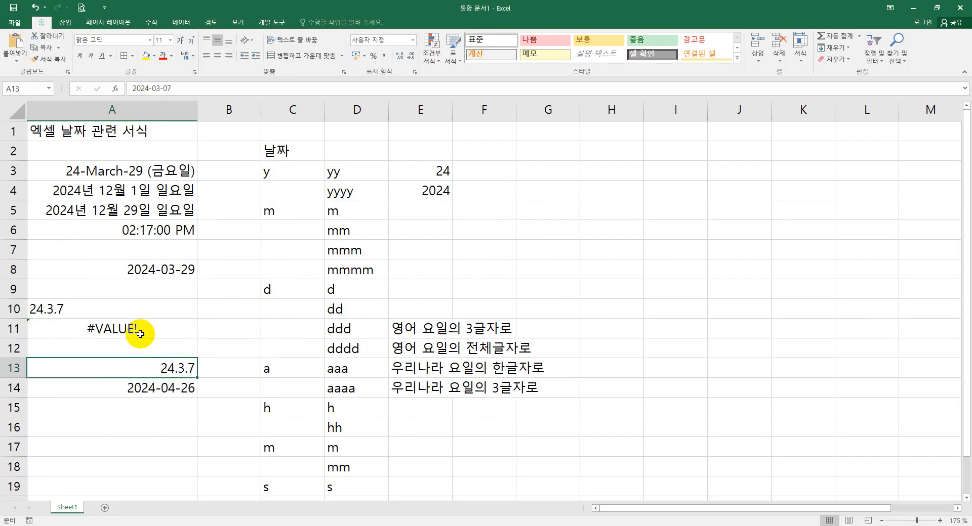
left_click(135, 309)
left_click(153, 367)
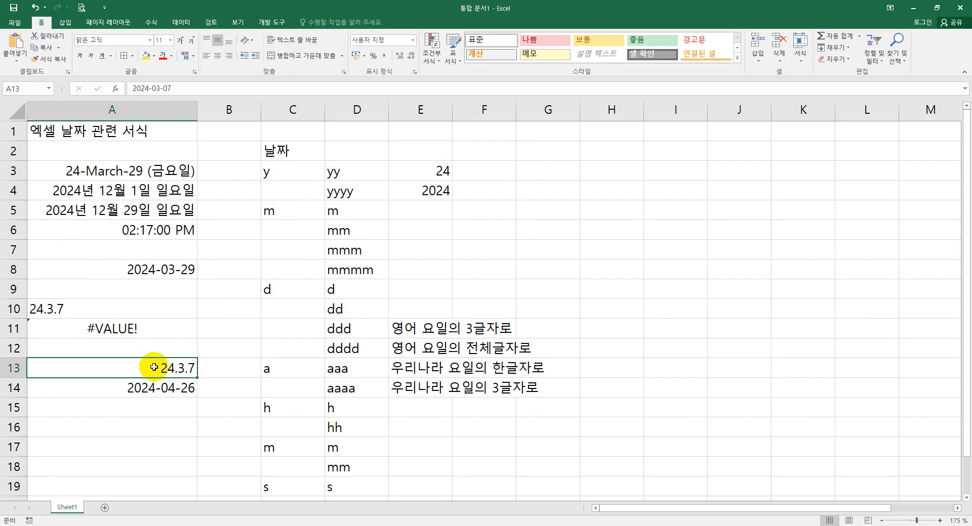
left_click(71, 309)
left_click(153, 368)
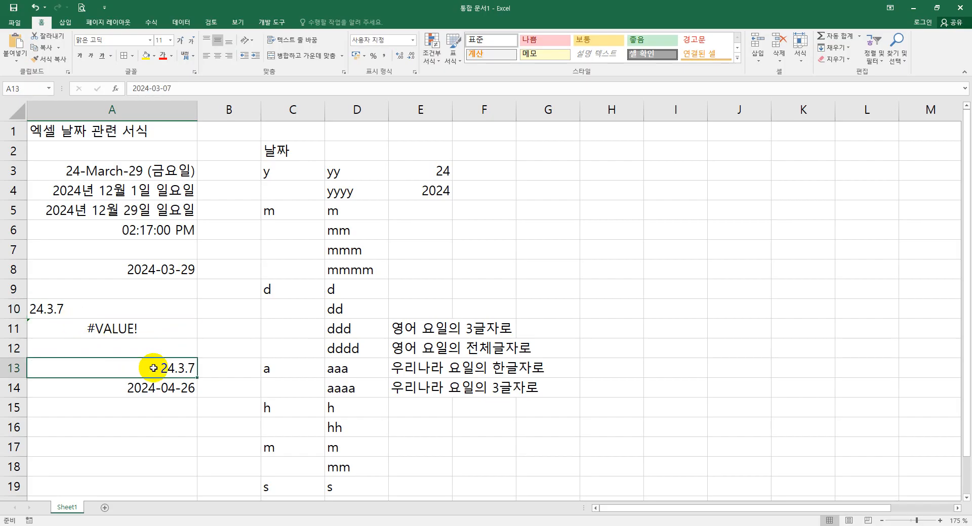